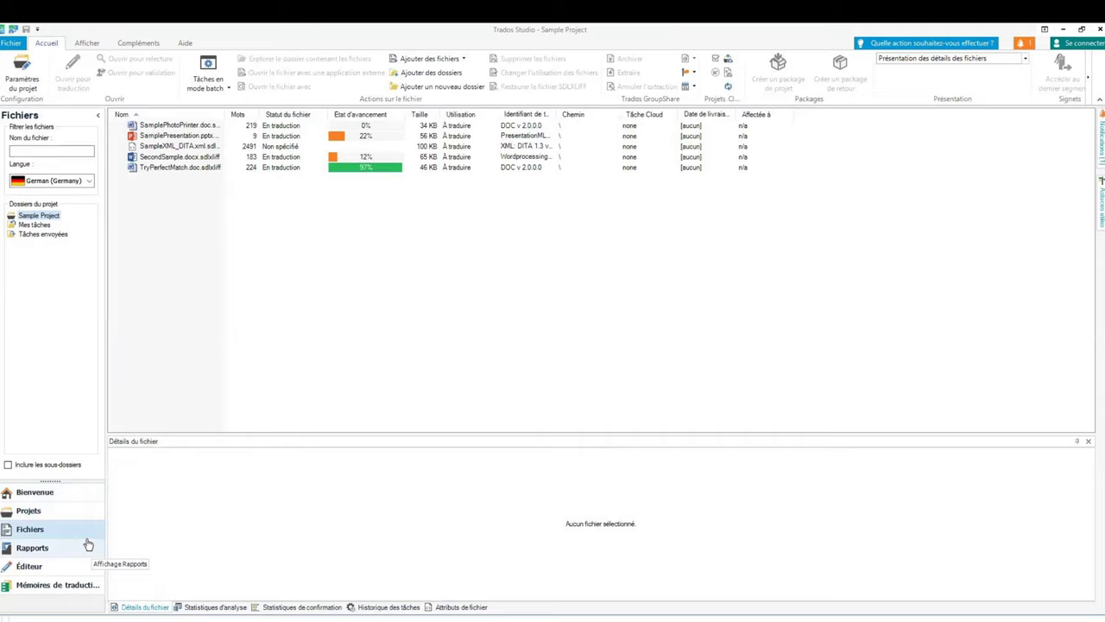
Filter the project files by French (France) and open SamplePhotoPrinter.doc.sdlxliff for translation.
click(88, 180)
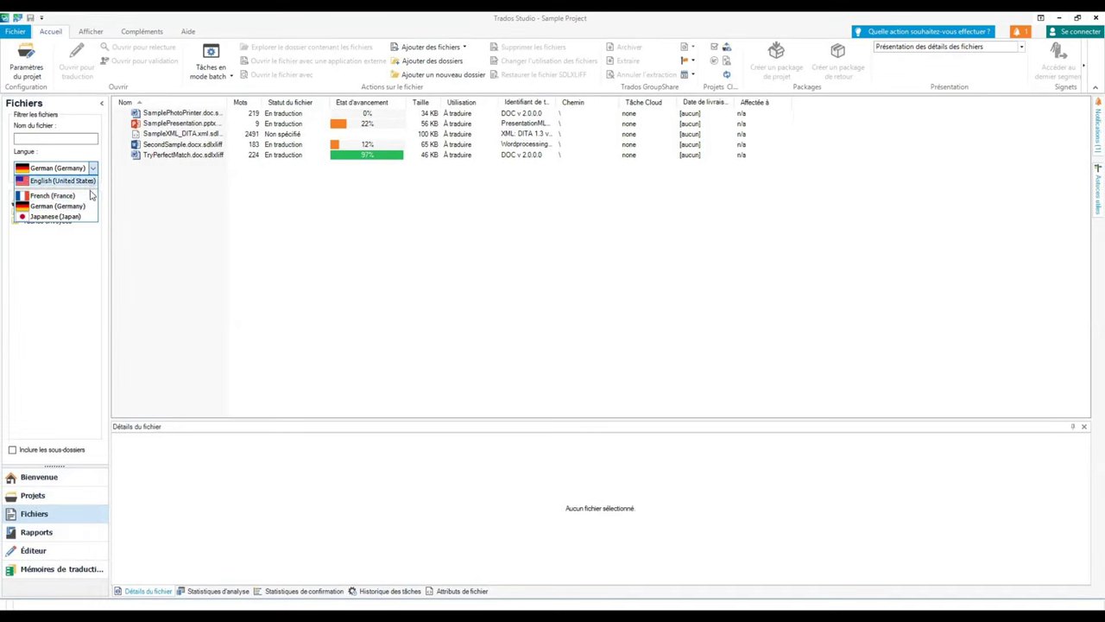
click(91, 197)
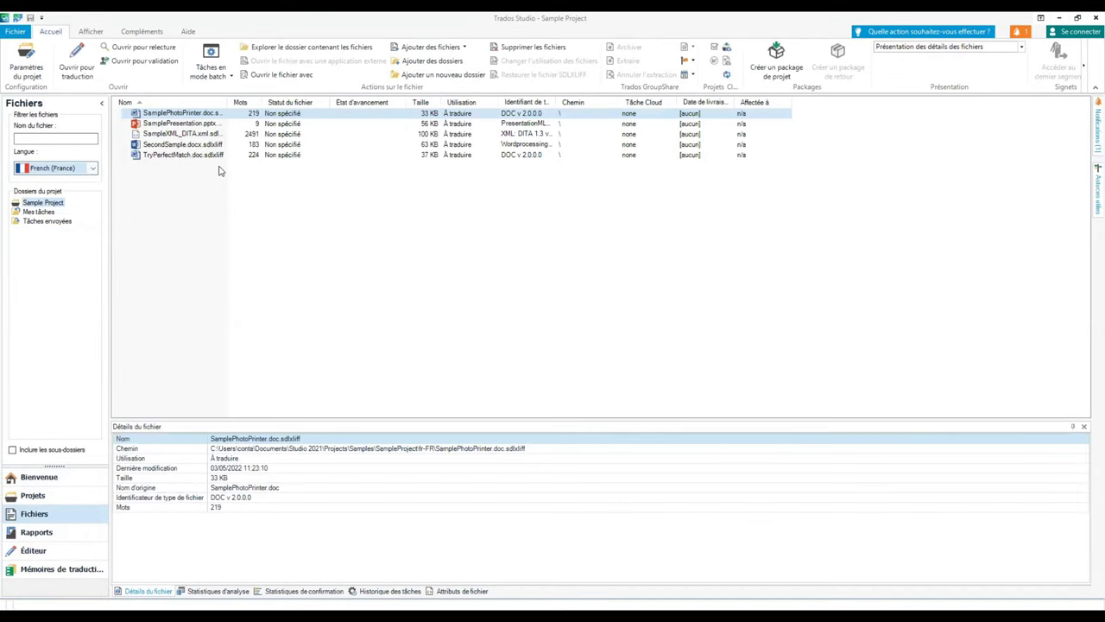
click(91, 169)
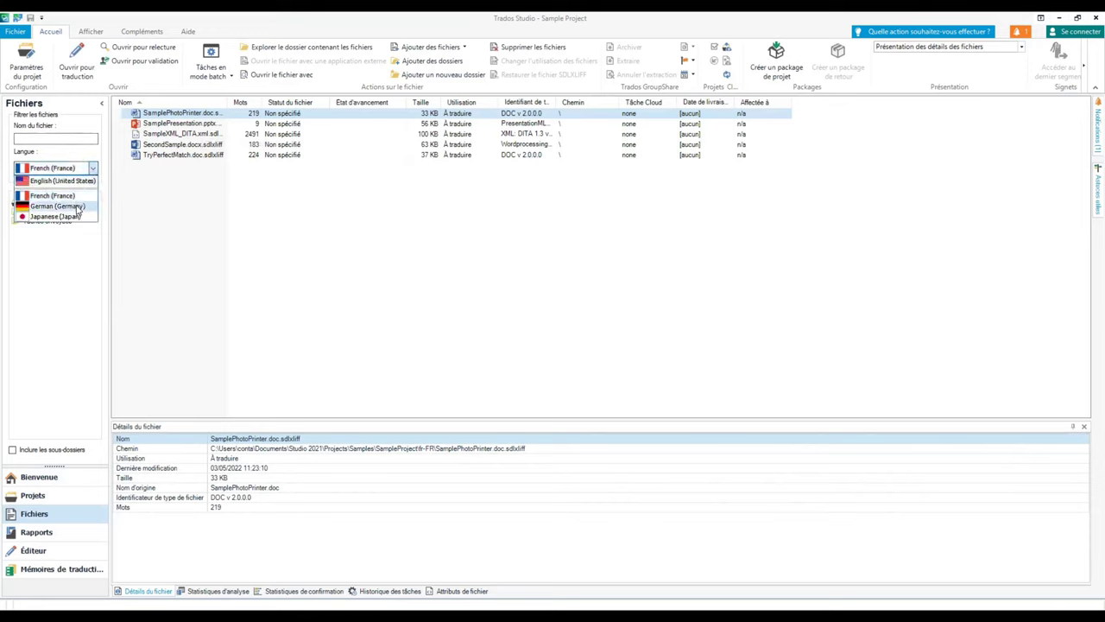
click(77, 200)
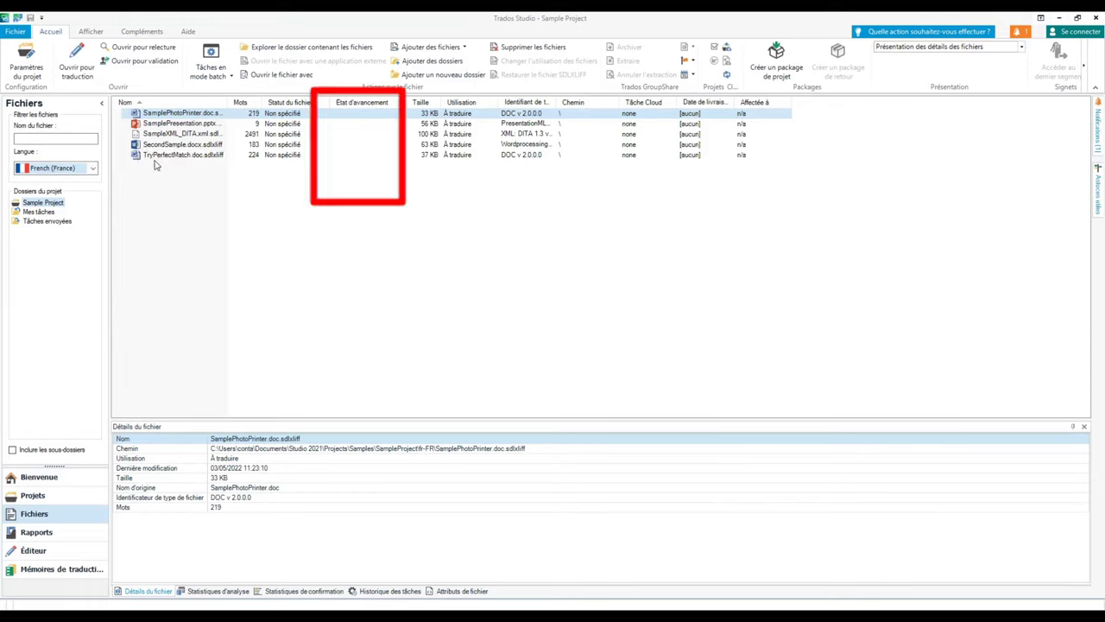
click(188, 117)
double_click(186, 115)
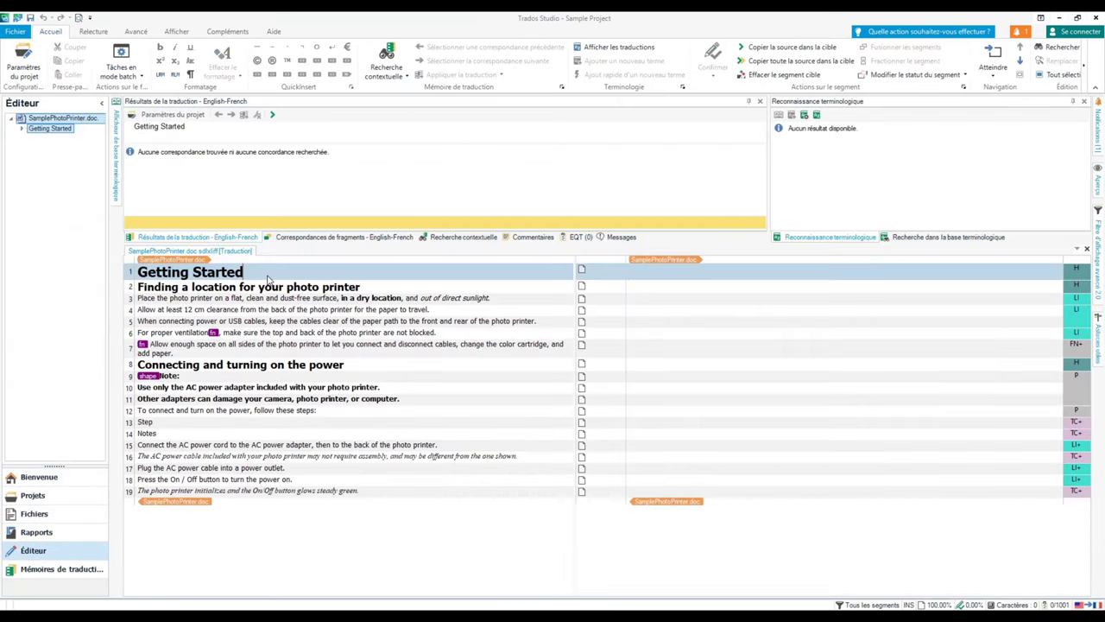
Examine the empty target cells of segments 1 to 3 together with their translation memory and terminology results.
click(656, 277)
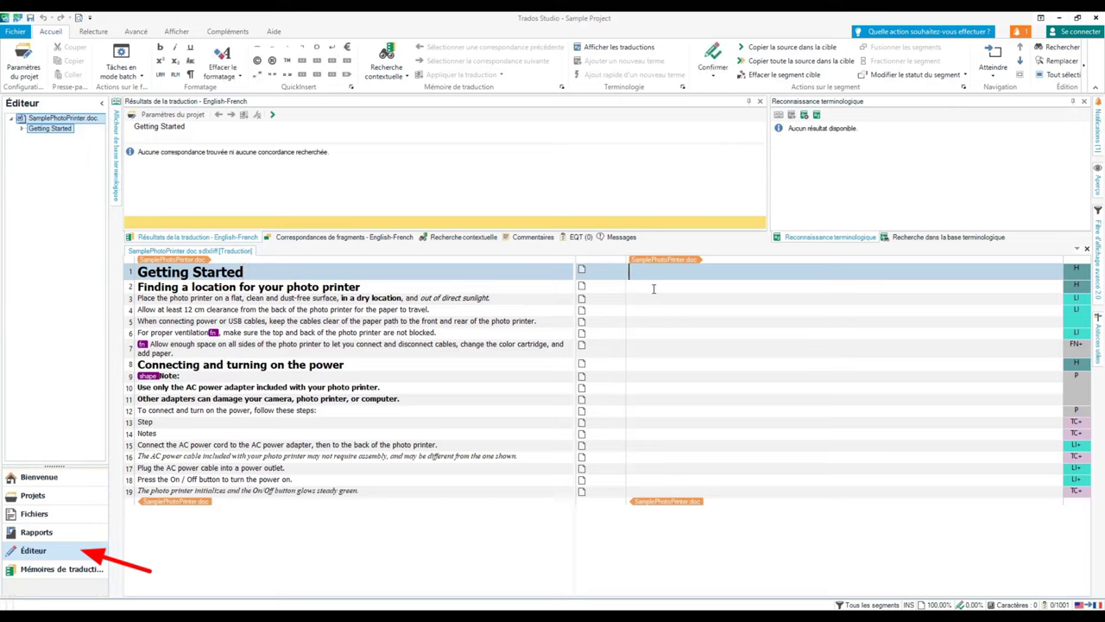
click(651, 291)
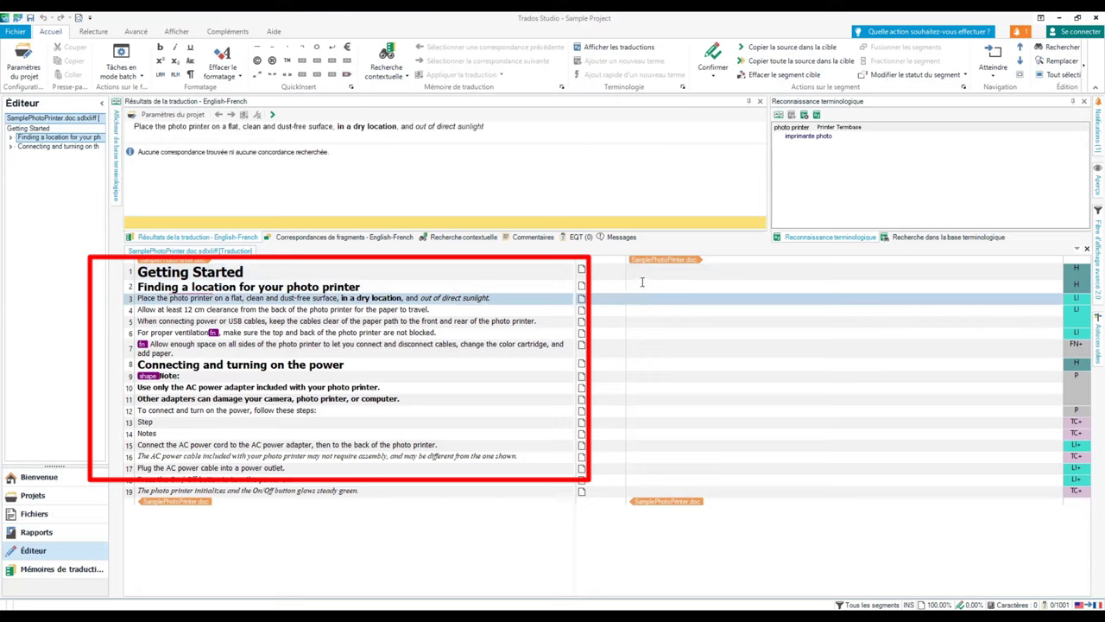
click(642, 273)
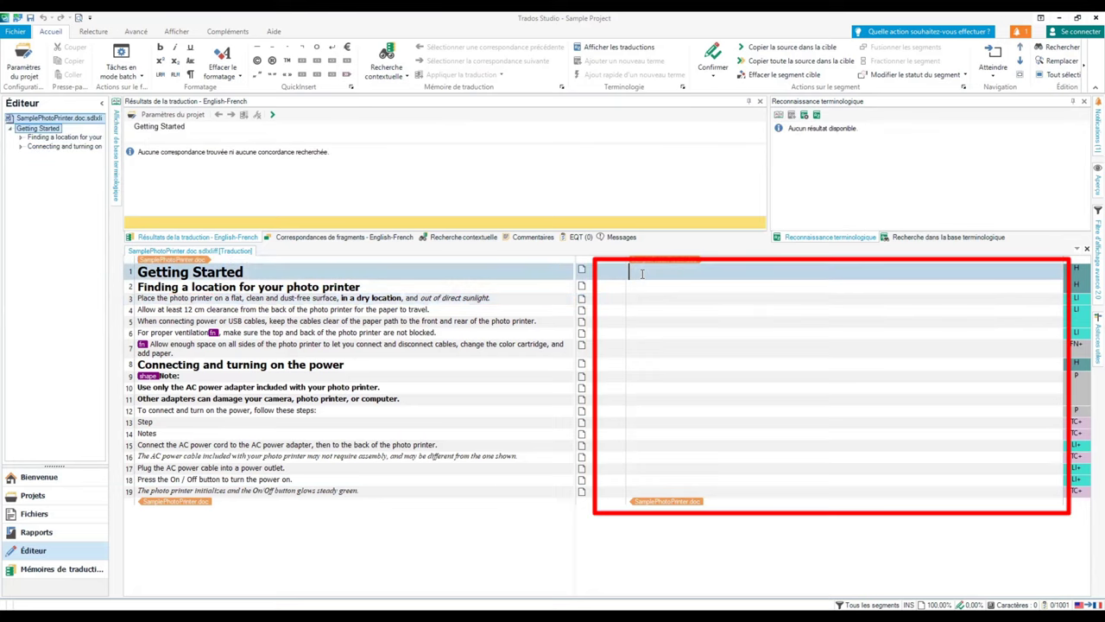
click(649, 287)
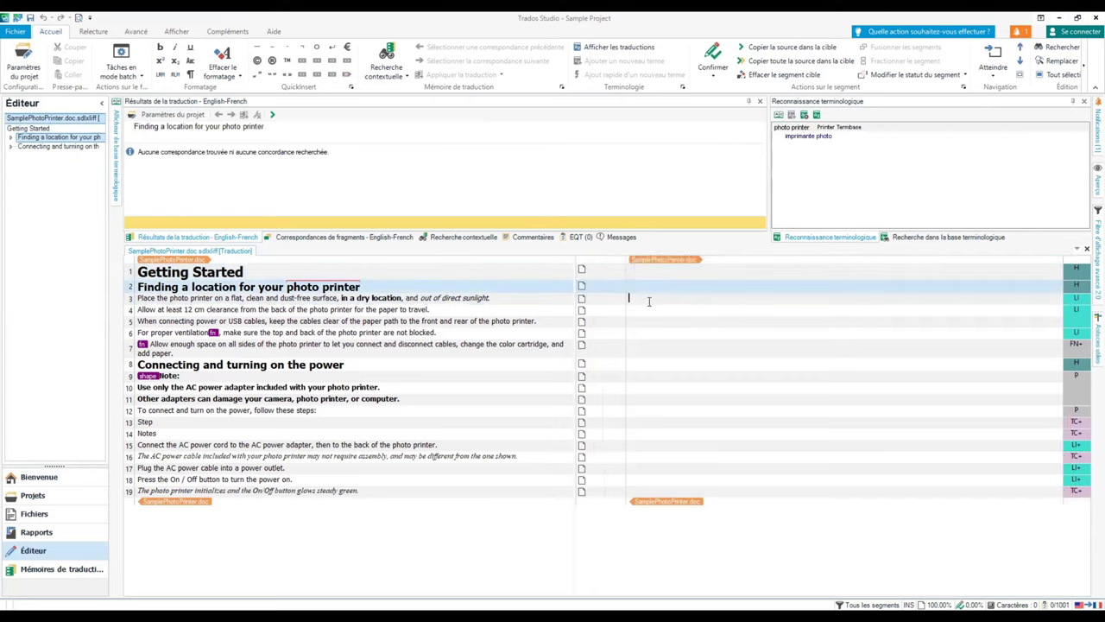
click(649, 301)
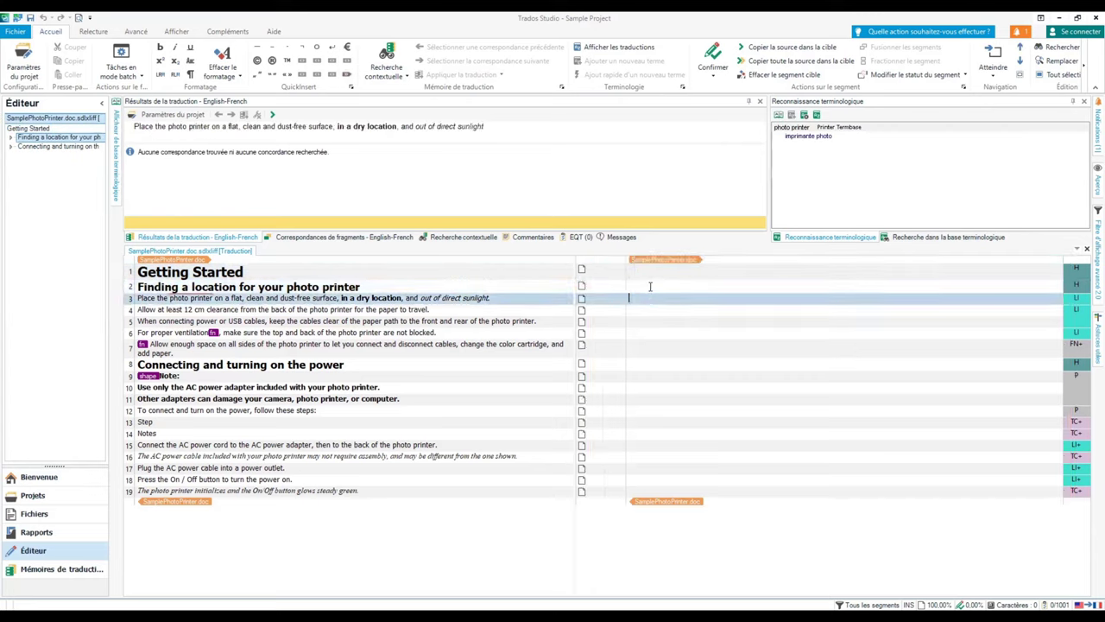
click(650, 286)
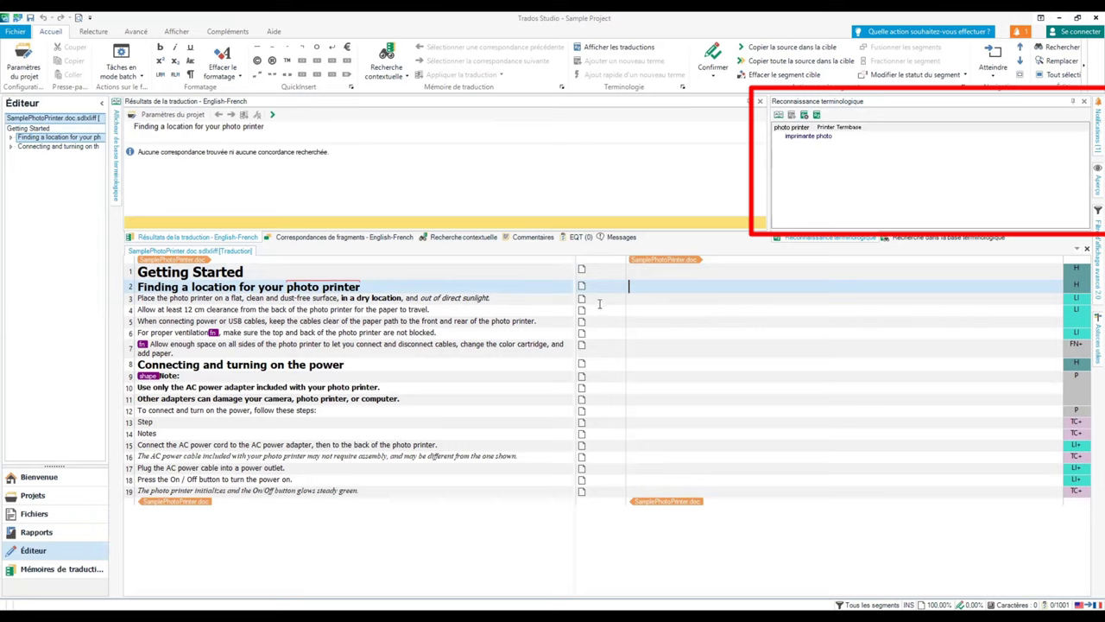
mouse_move(599, 303)
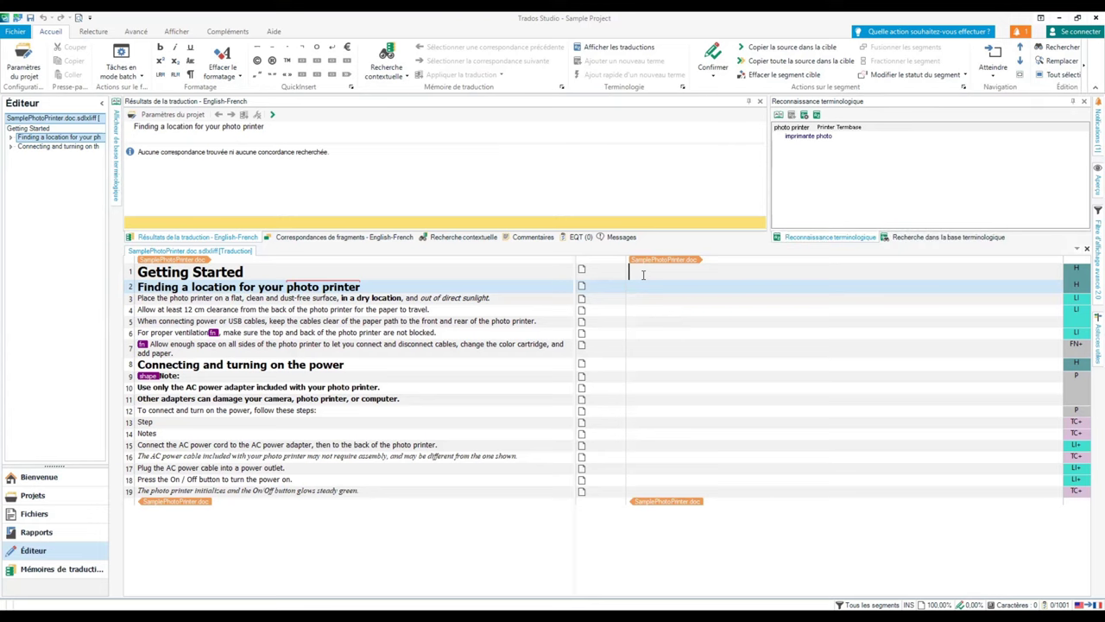
Translate segment 1 as "Démarrage", confirm it, and check its translation memory match.
click(643, 275)
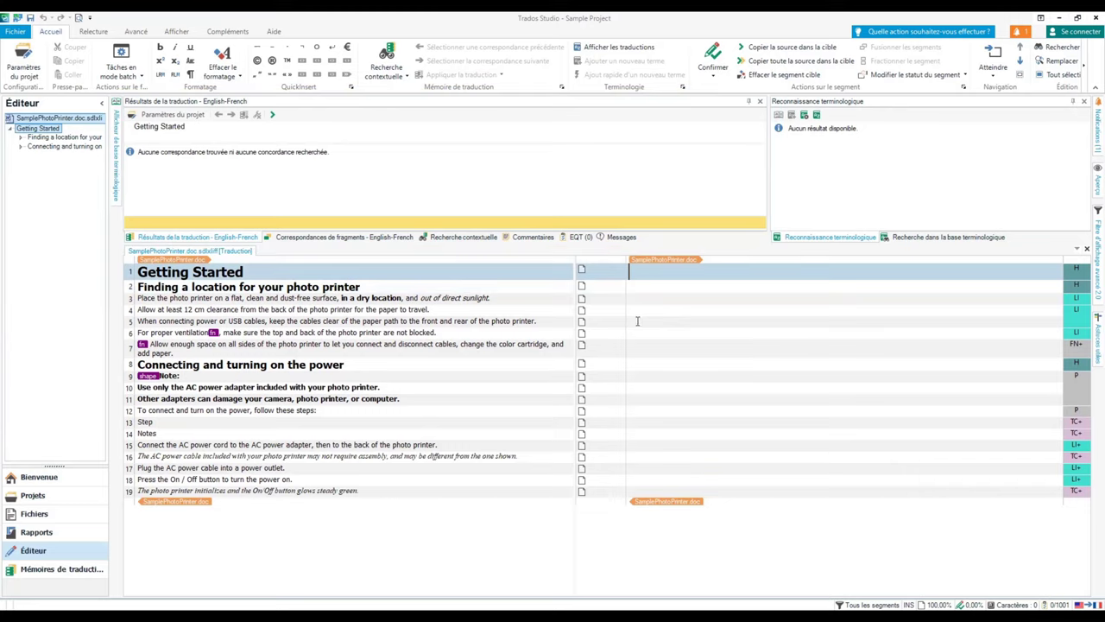
text(Démarrage)
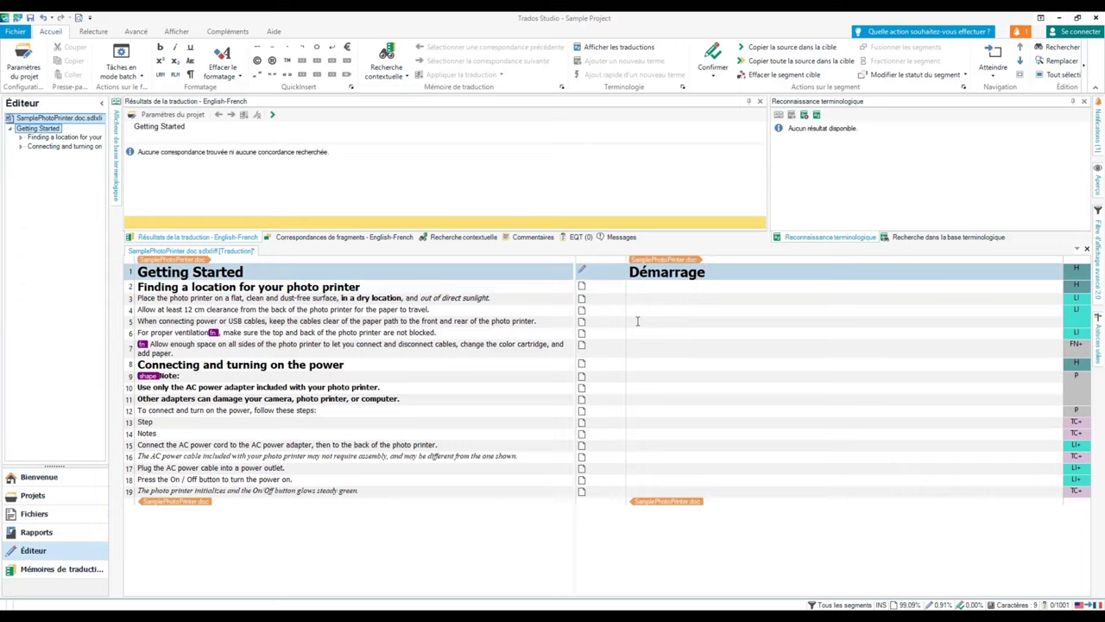
key(ctrl+Return)
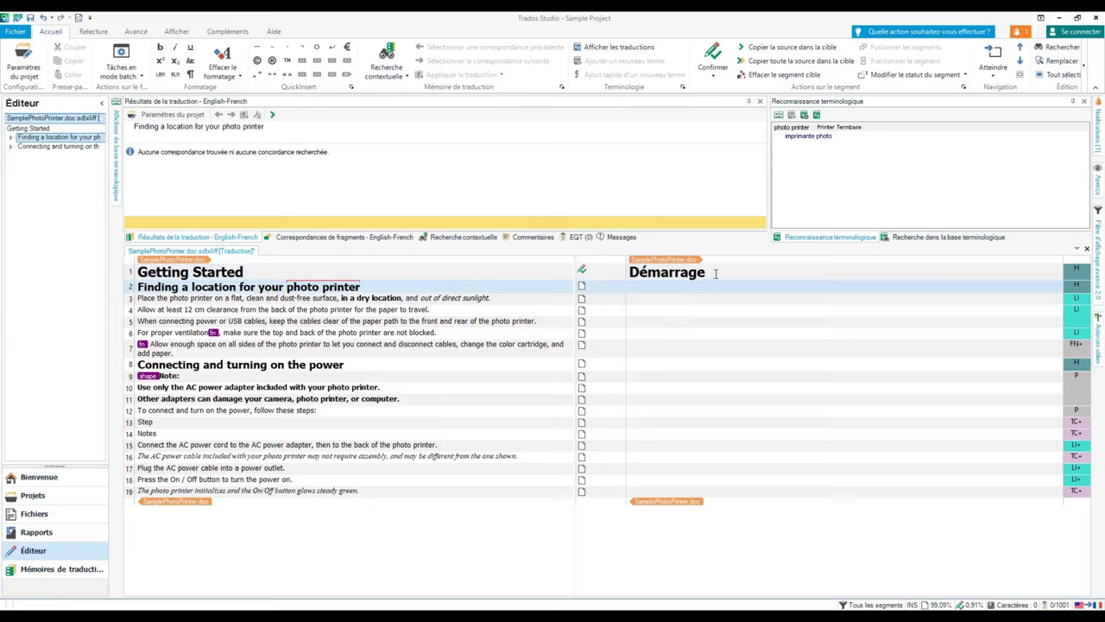
click(715, 274)
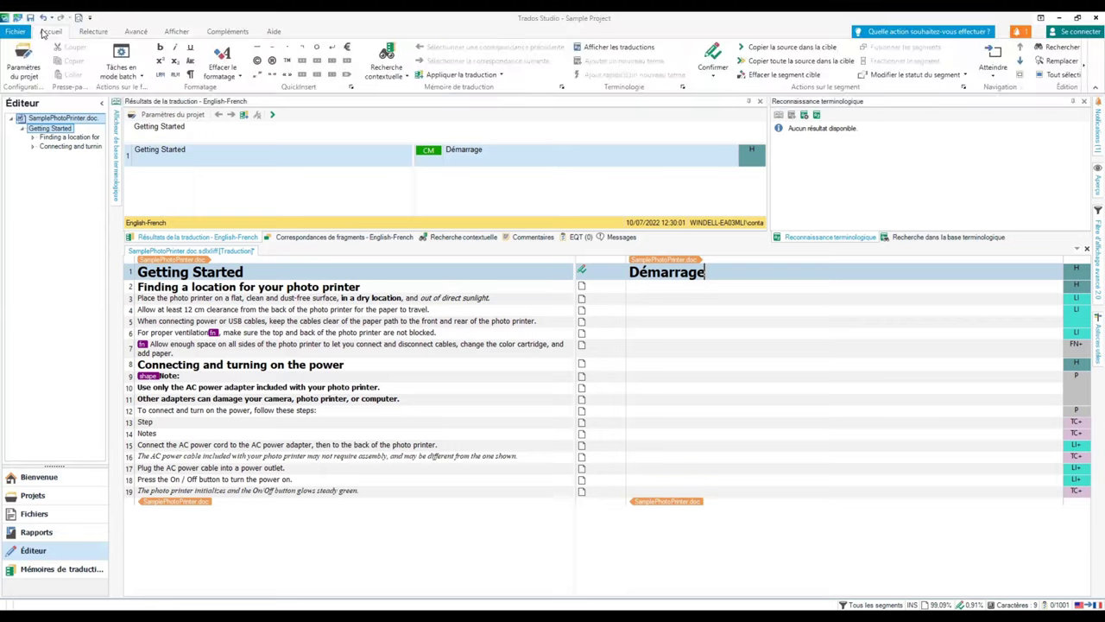
Translate segment 2 as "Trouver un emplacement pour votre imprimante photo", accepting the suggested term "imprimante photo", and confirm the segment.
click(717, 286)
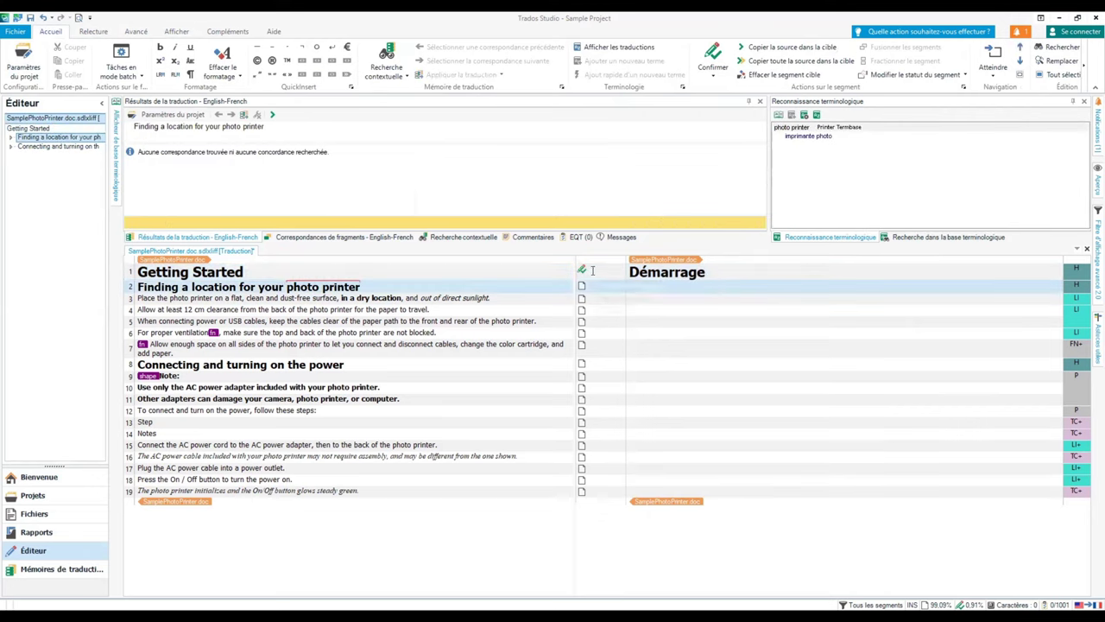
mouse_move(590, 270)
text(Trouver u)
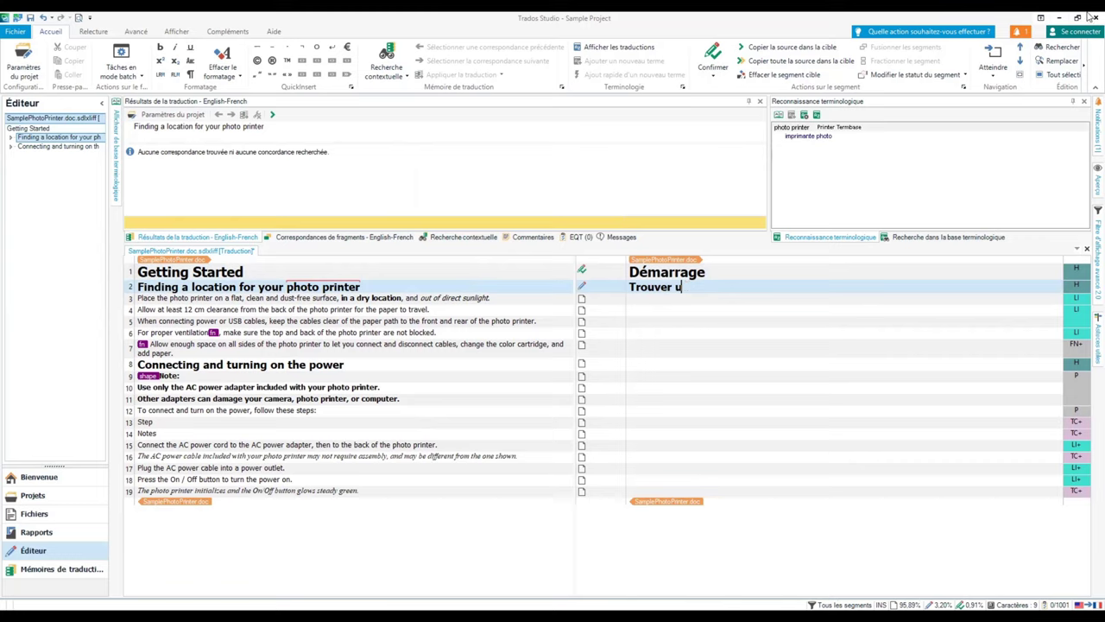
text(ntn emplaceme)
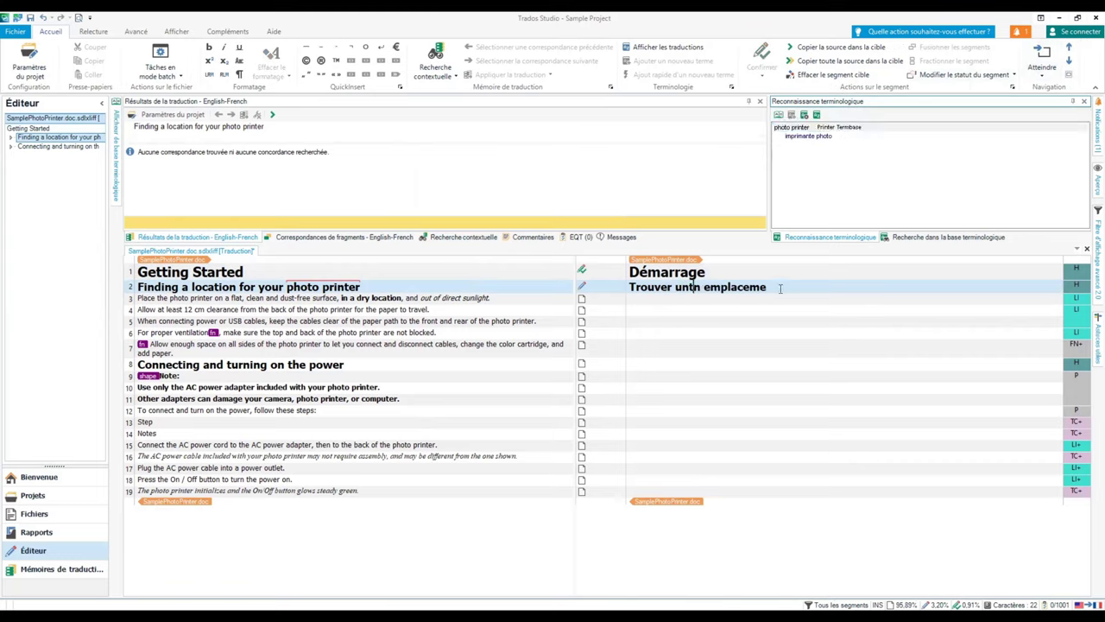
text(n)
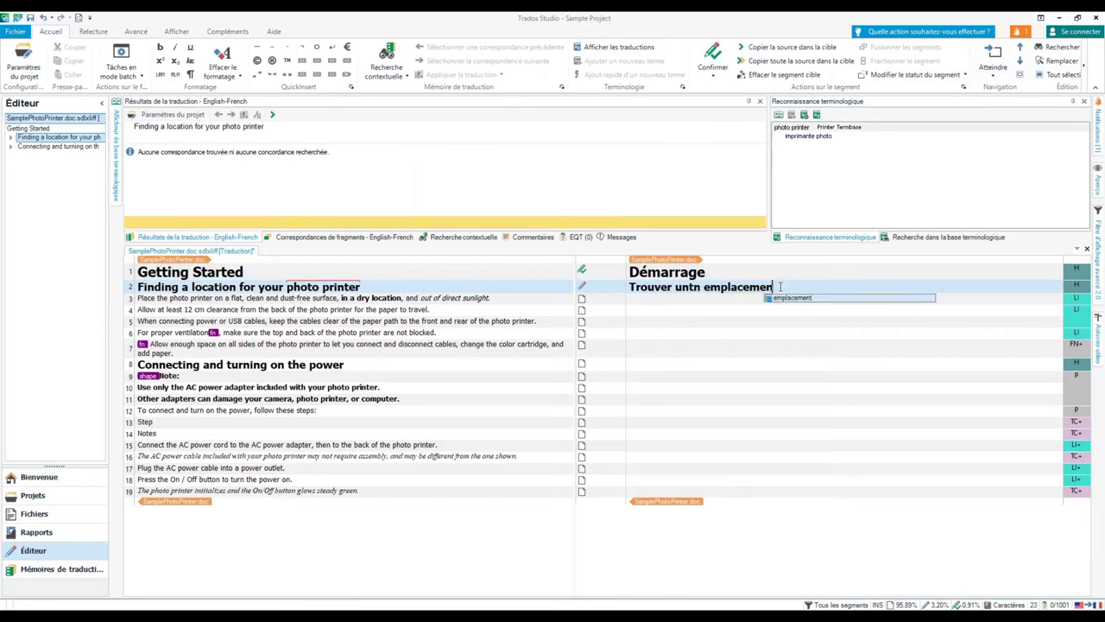
text(t pour votre im)
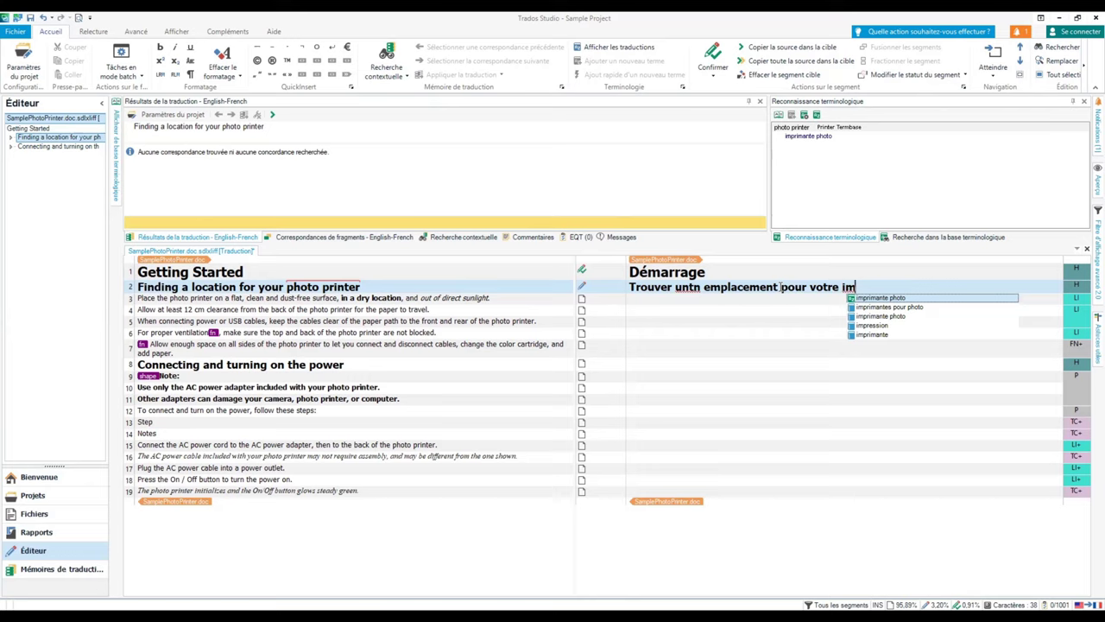
key(Return)
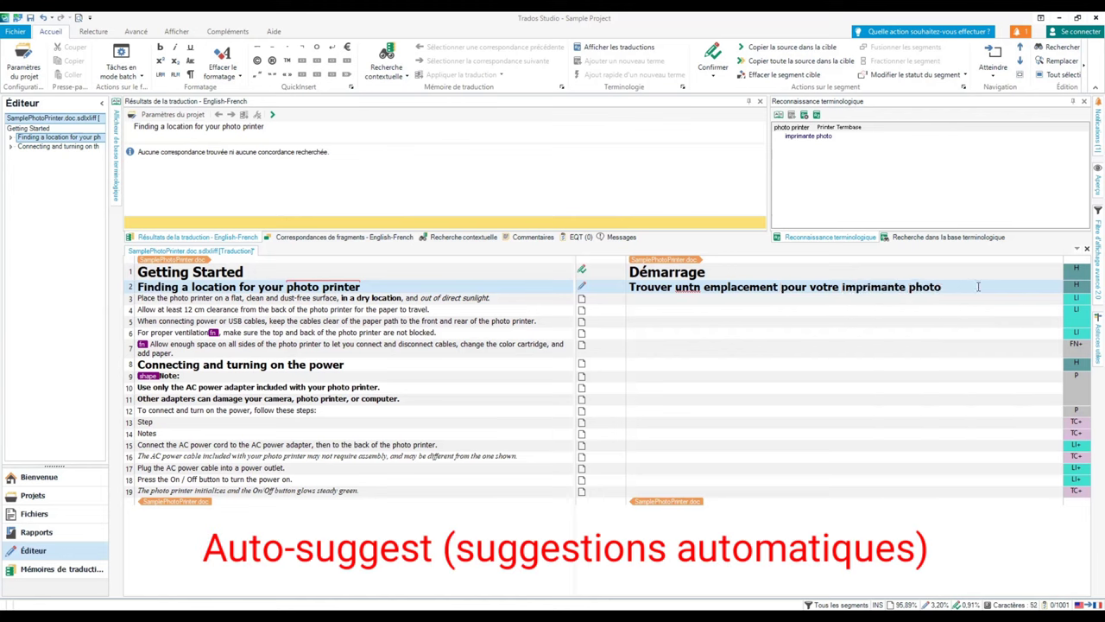
click(702, 292)
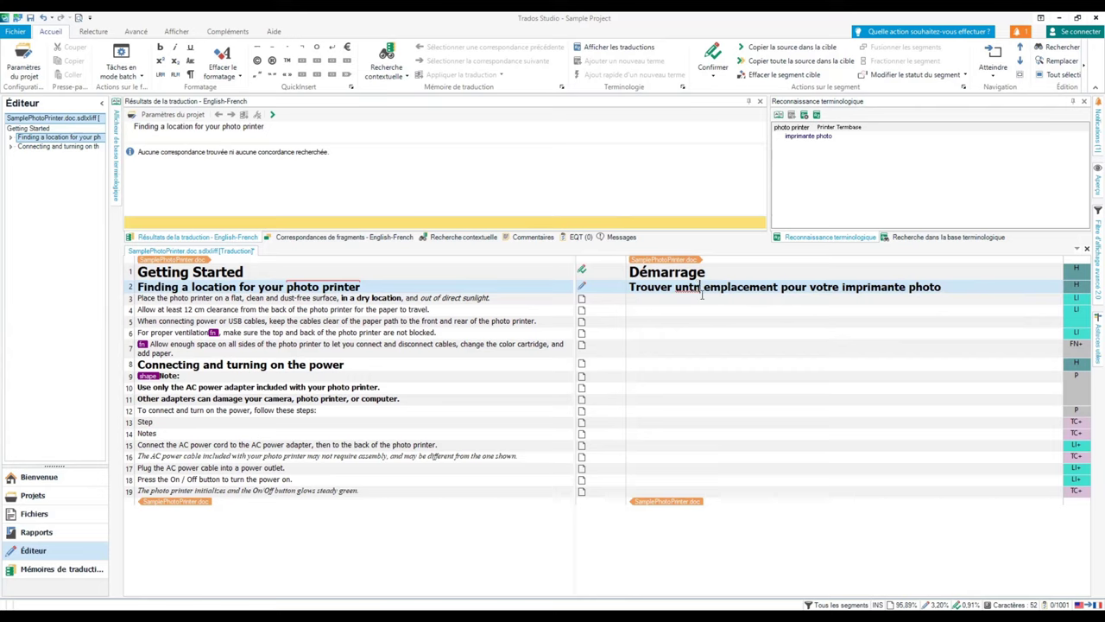
key(BackSpace)
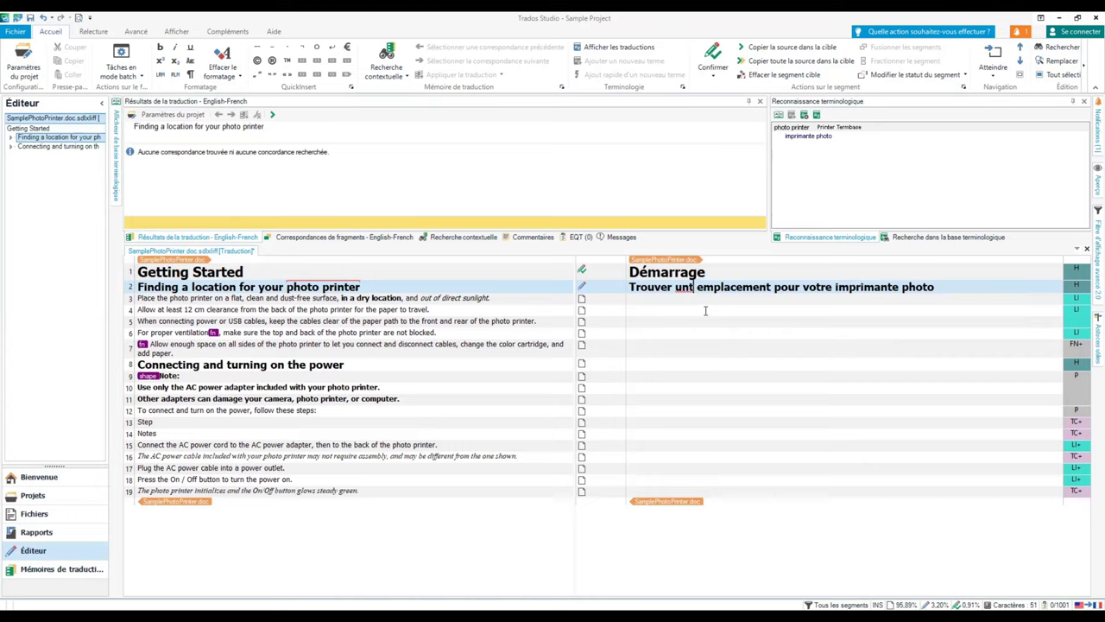
key(BackSpace)
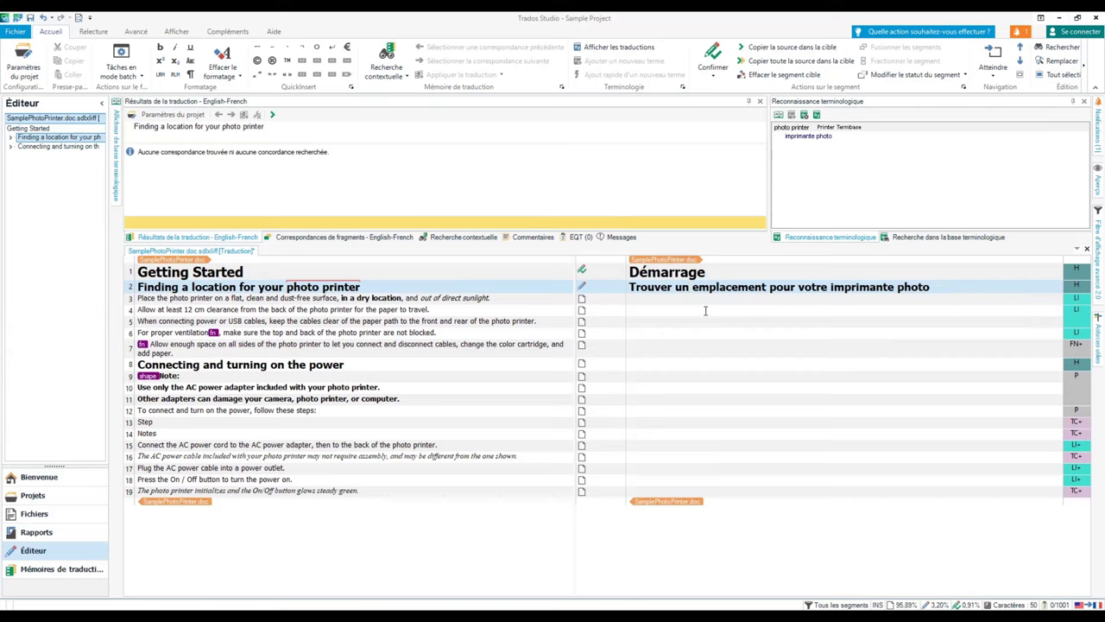
click(712, 66)
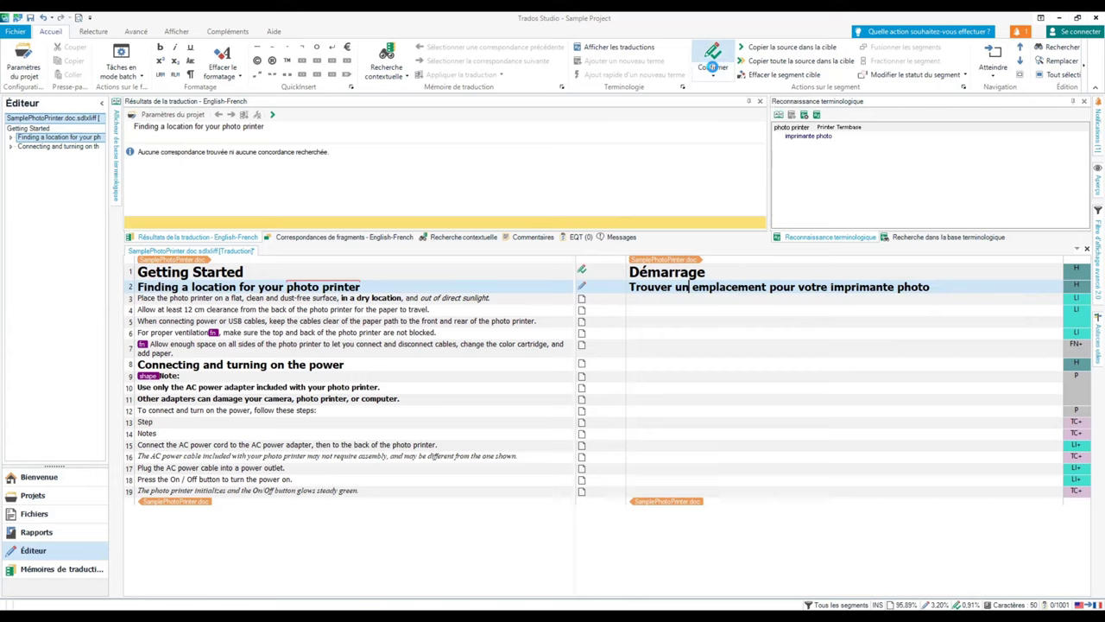
click(713, 66)
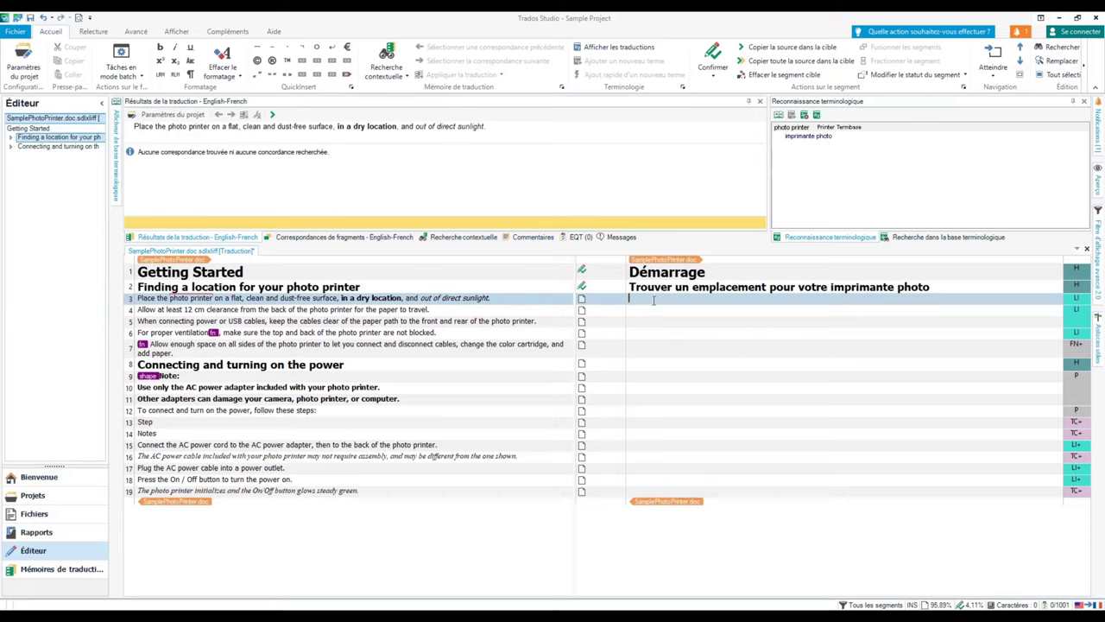
Begin the translation of segment 3 with "Placez l'imprimante photo", accepting the suggested term "imprimante photo".
text(P)
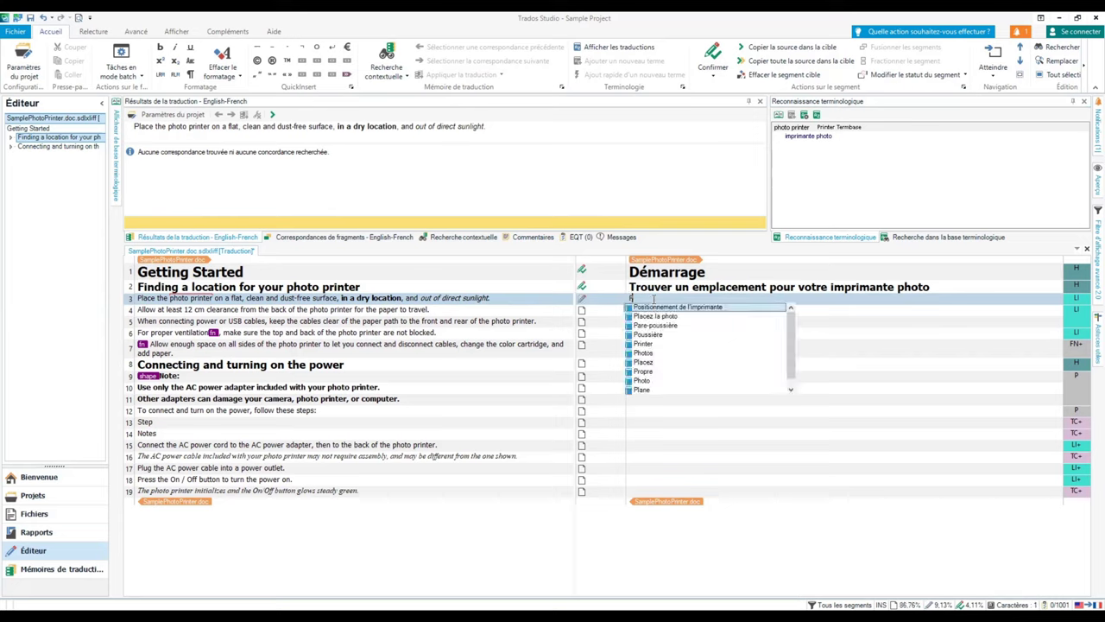
text(lacer)
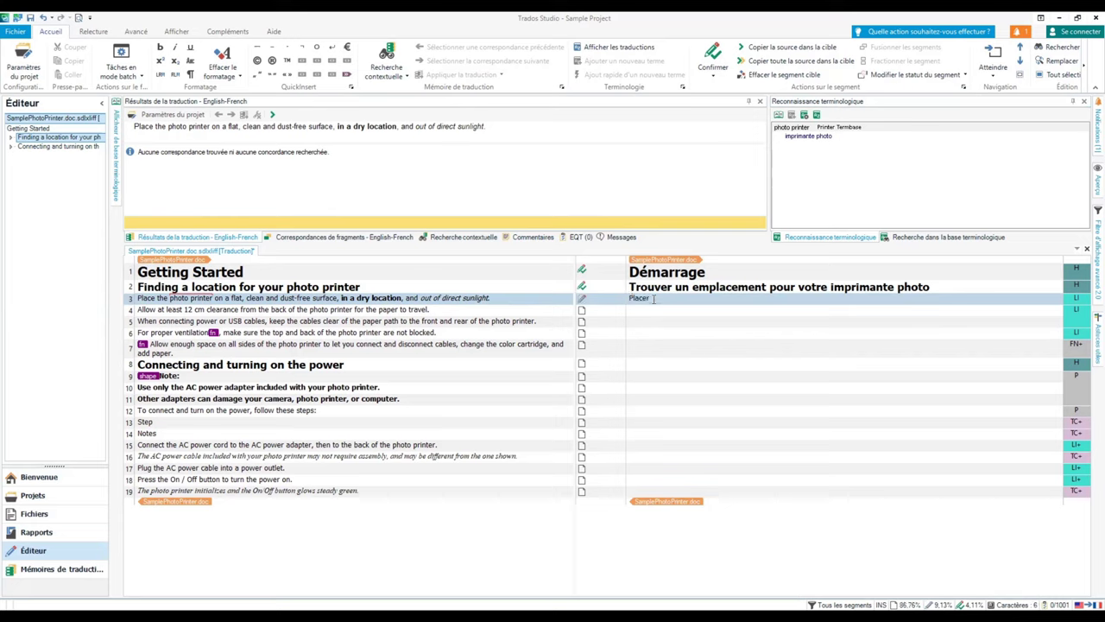
key(BackSpace)
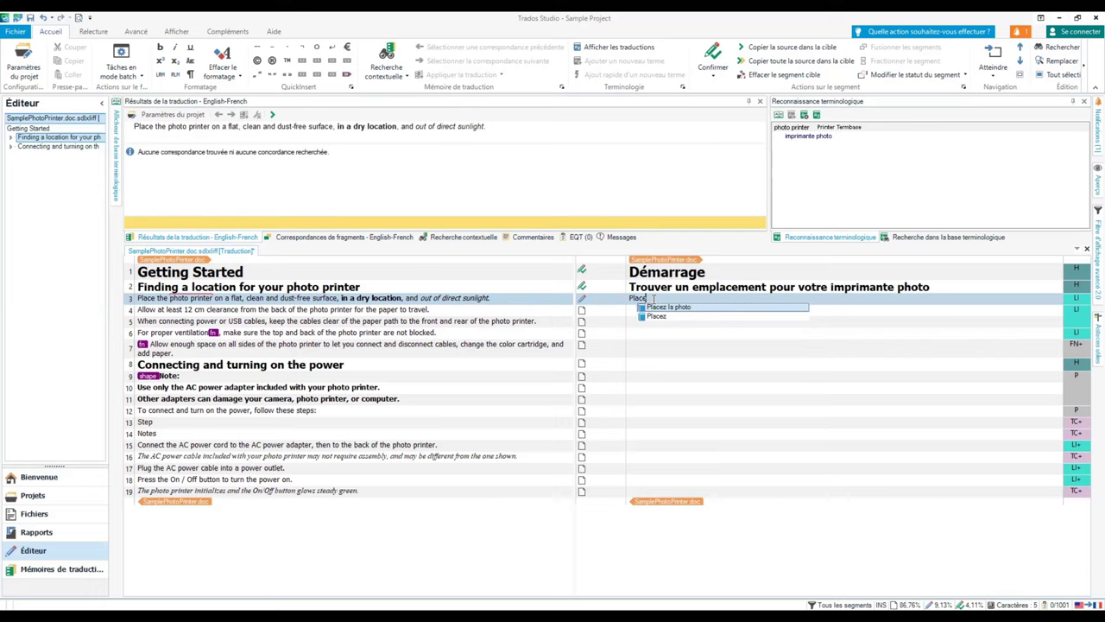
text(z)
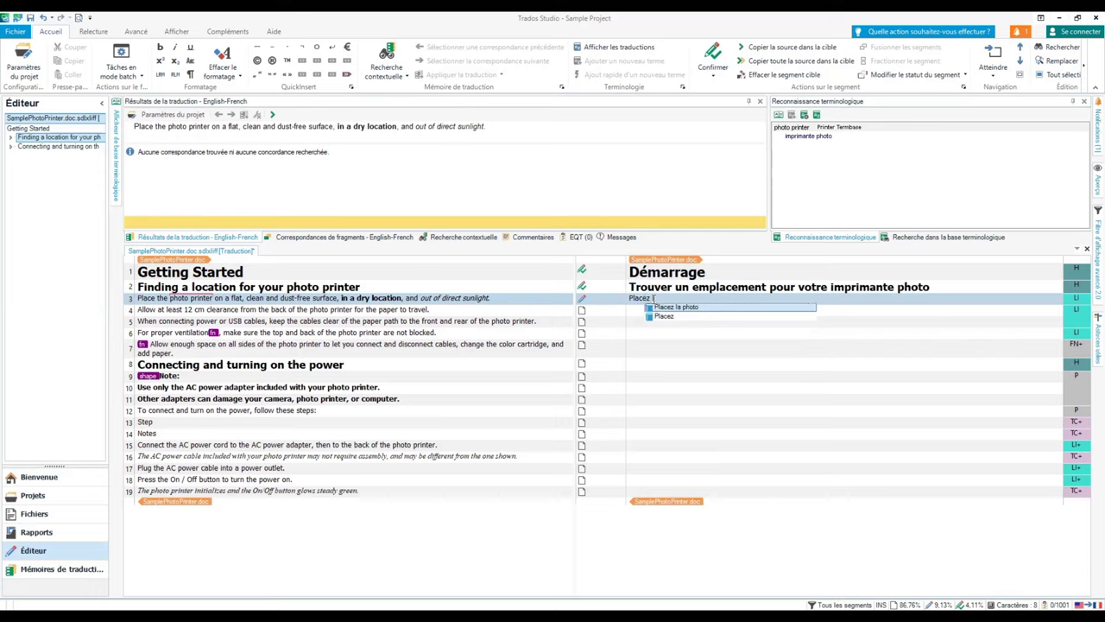
text( la)
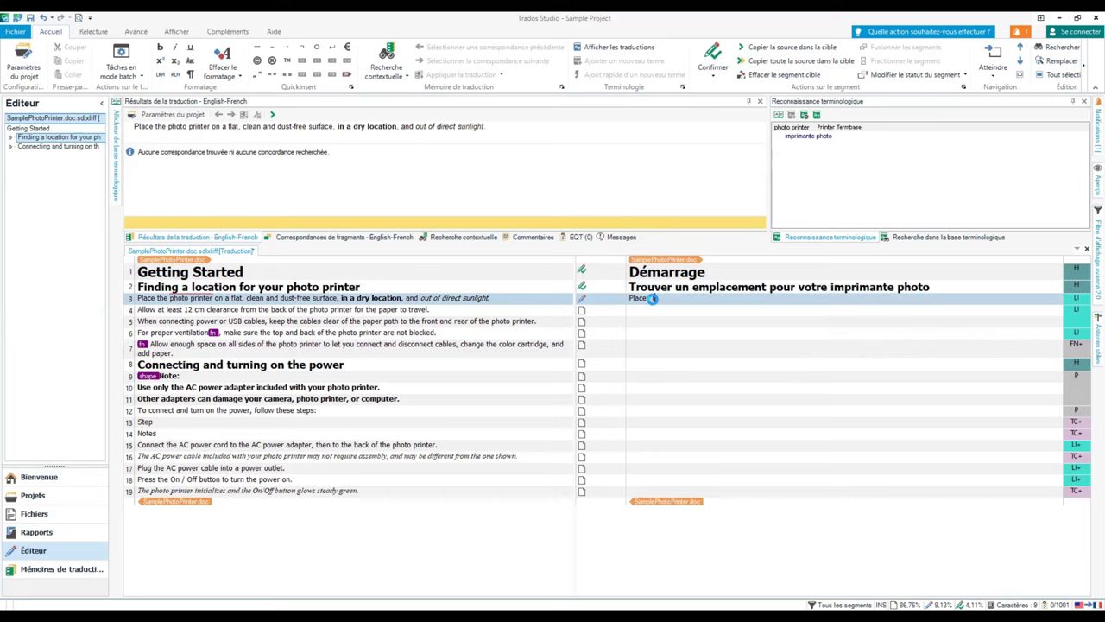
key(BackSpace)
text('imp)
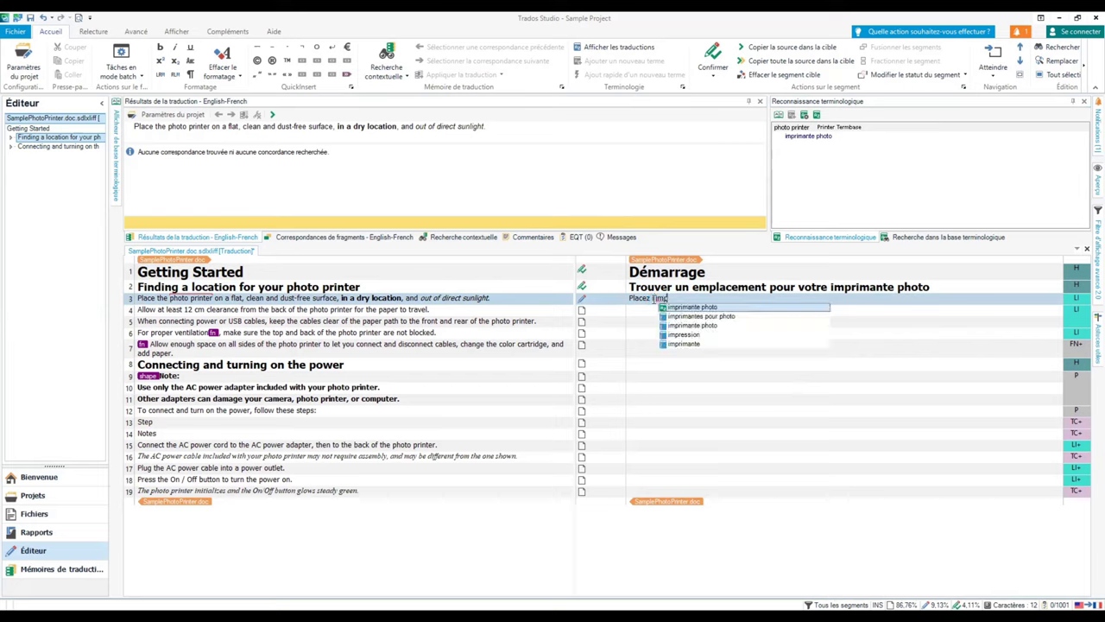
key(BackSpace)
key(BackSpace)
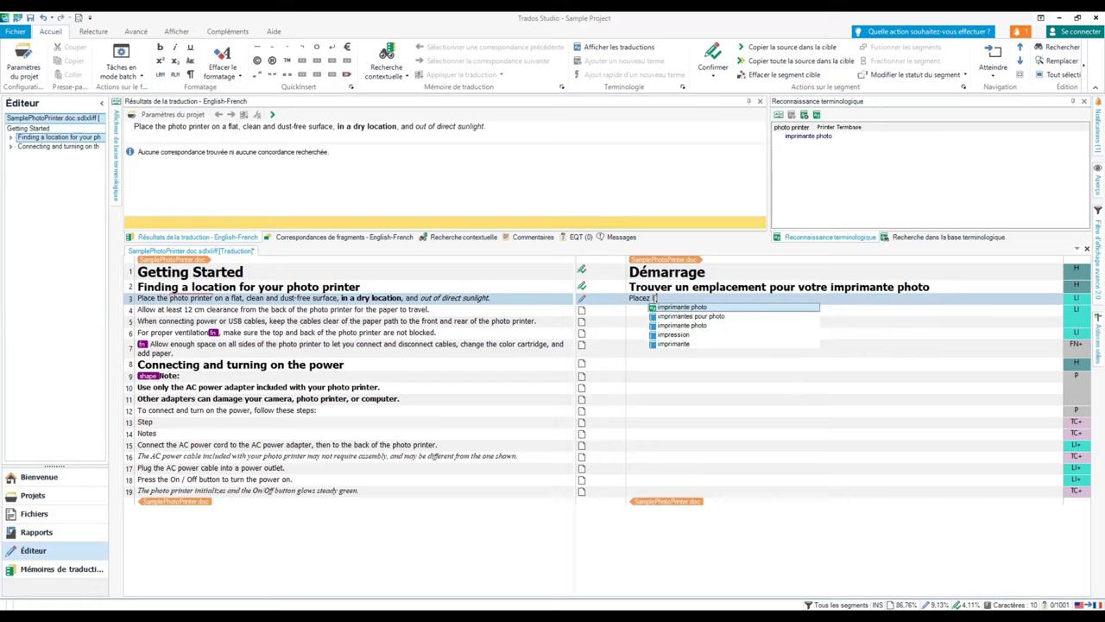
key(Return)
Continue segment 3 with "sur une surface propre", accepting the automatic suggestion "surface propre".
text(s)
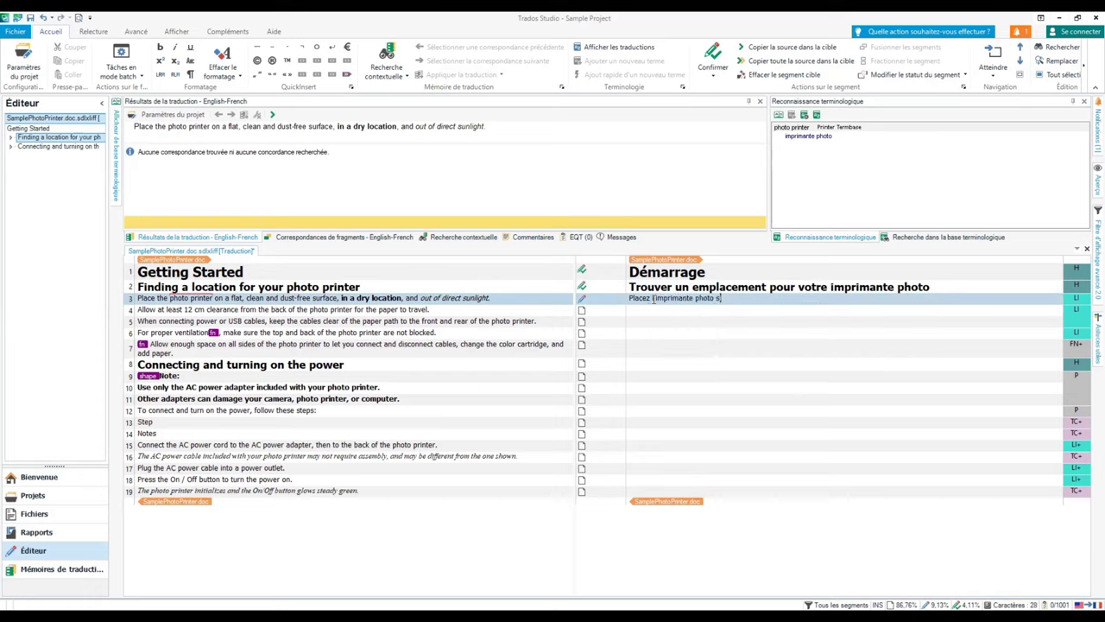
click(653, 298)
text(ur une surface)
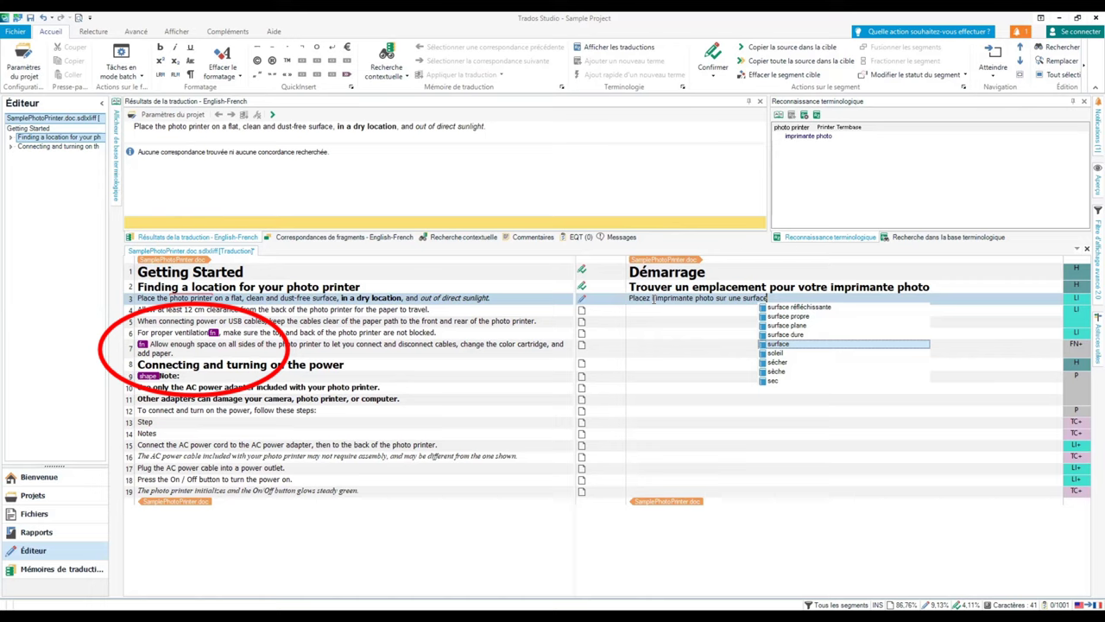
key(Up)
key(Up)
key(Up)
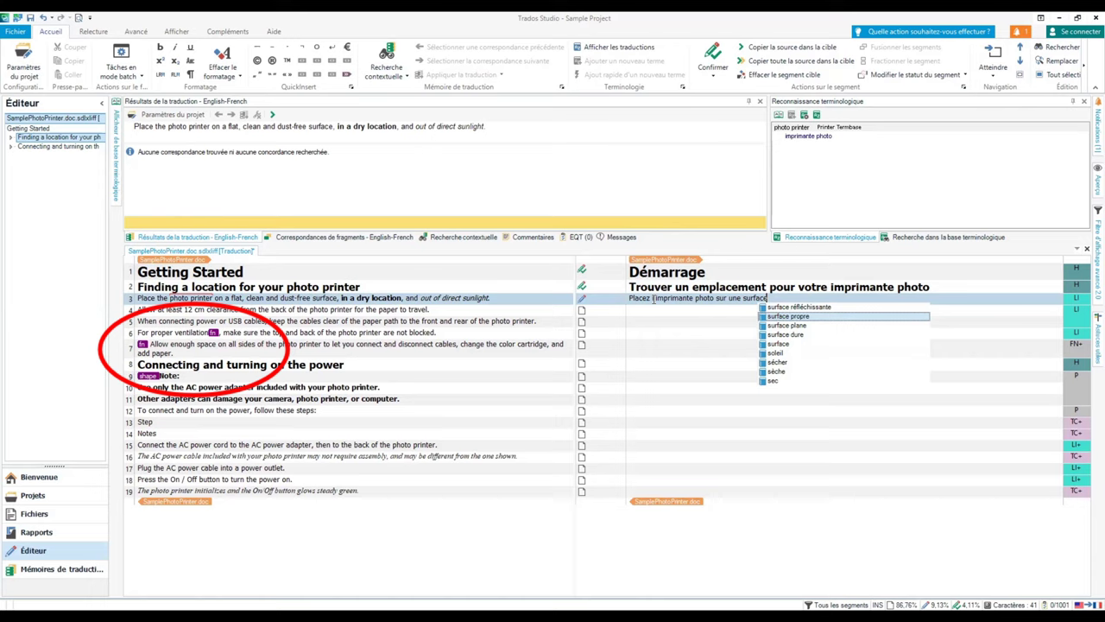
key(Return)
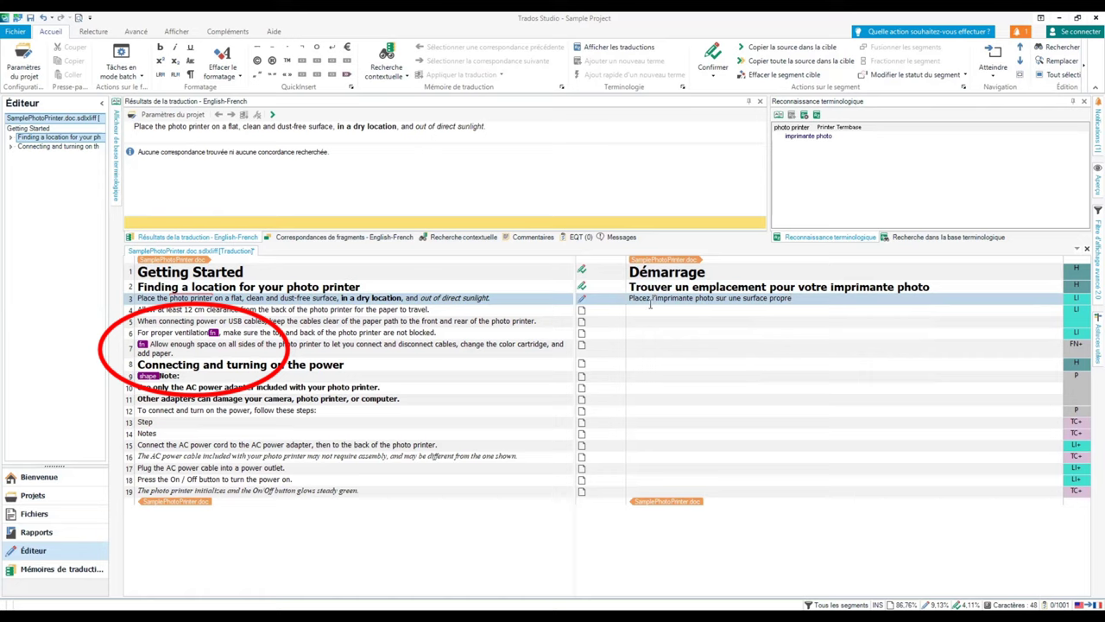
Replace "Placez" with "Posez" in segment 3 and extend the surface description to "surface plane, propre et".
double_click(646, 299)
text(Pl)
key(BackSpace)
text(osez)
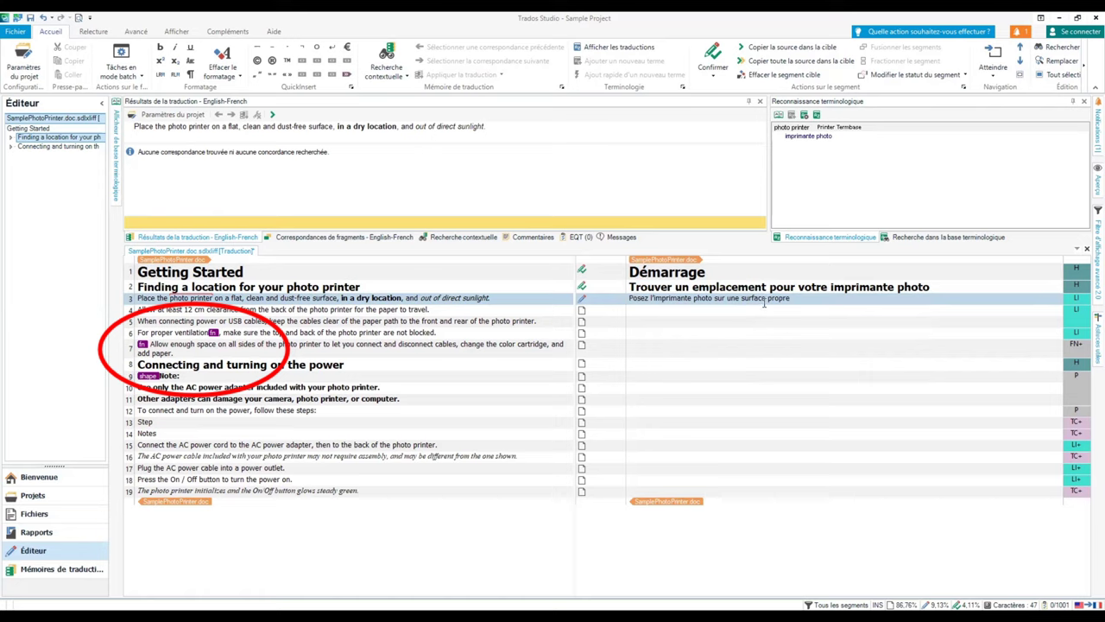
click(765, 300)
text(plane,)
click(844, 301)
text(et)
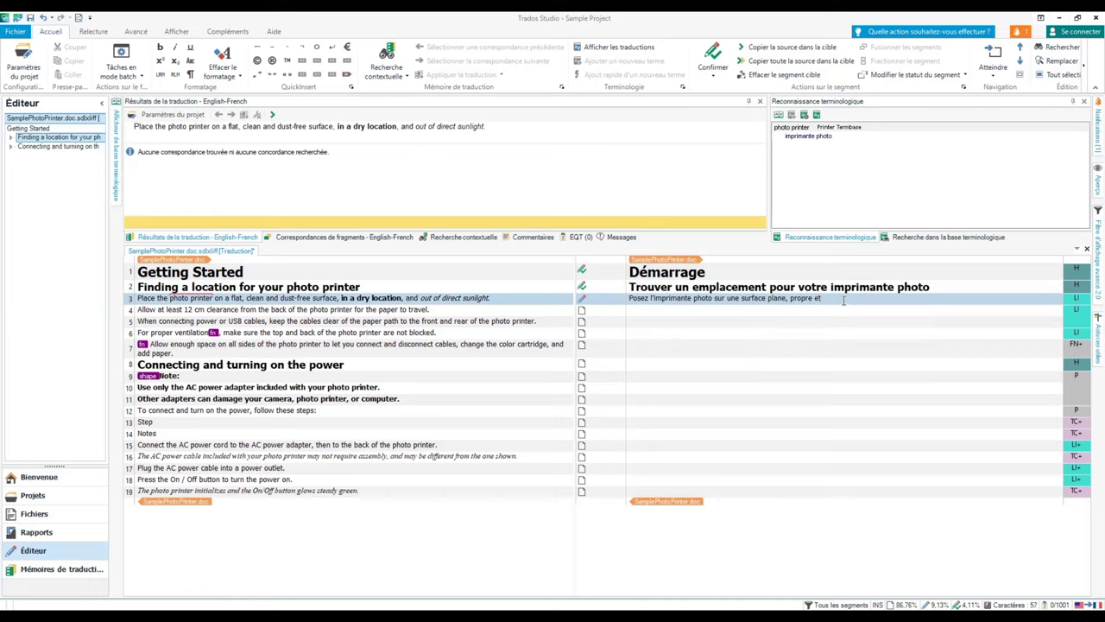
text( e)
text(xempt)
key(BackSpace)
key(BackSpace)
key(BackSpace)
key(BackSpace)
key(BackSpace)
key(BackSpace)
Continue the translation of segment 3 with "non-poussièreuse, dans un endroit sec".
text(non-)
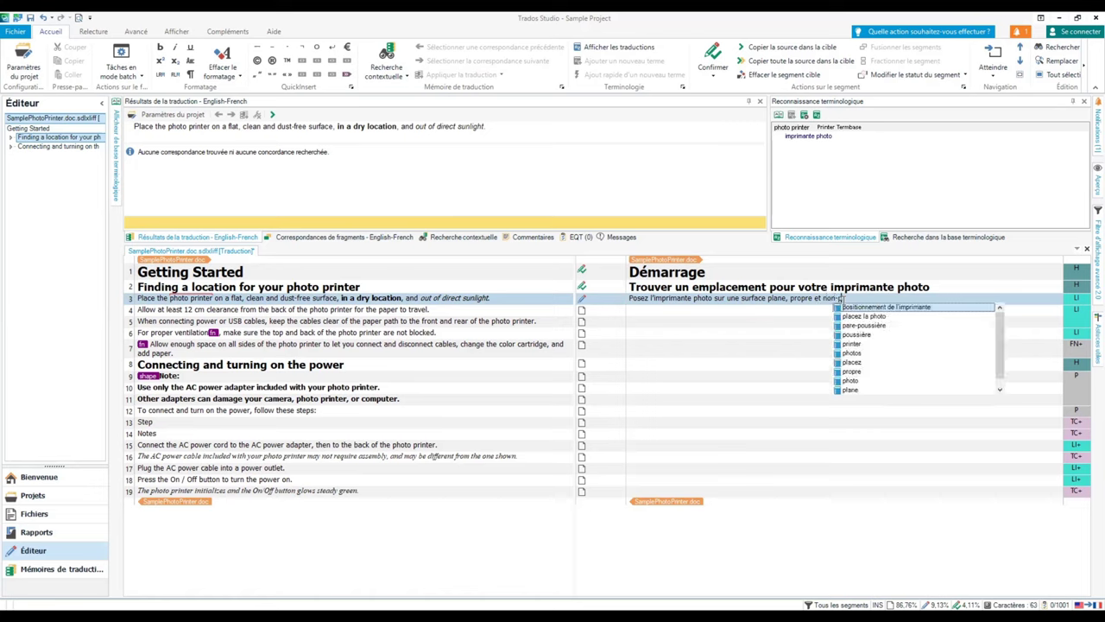
text(poussiè)
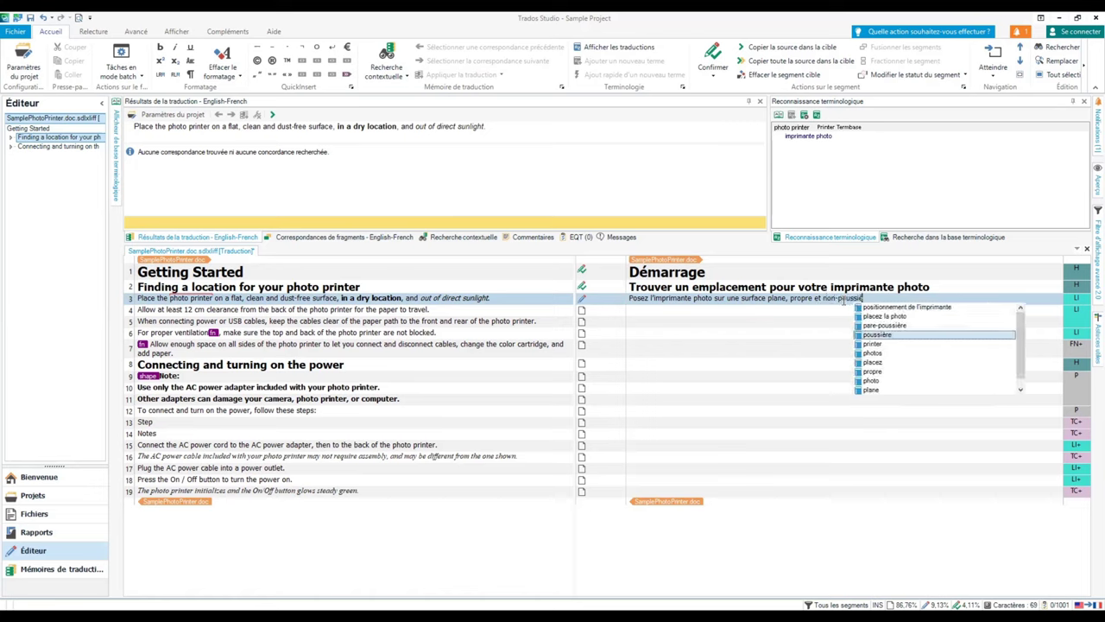
text(reuse, c)
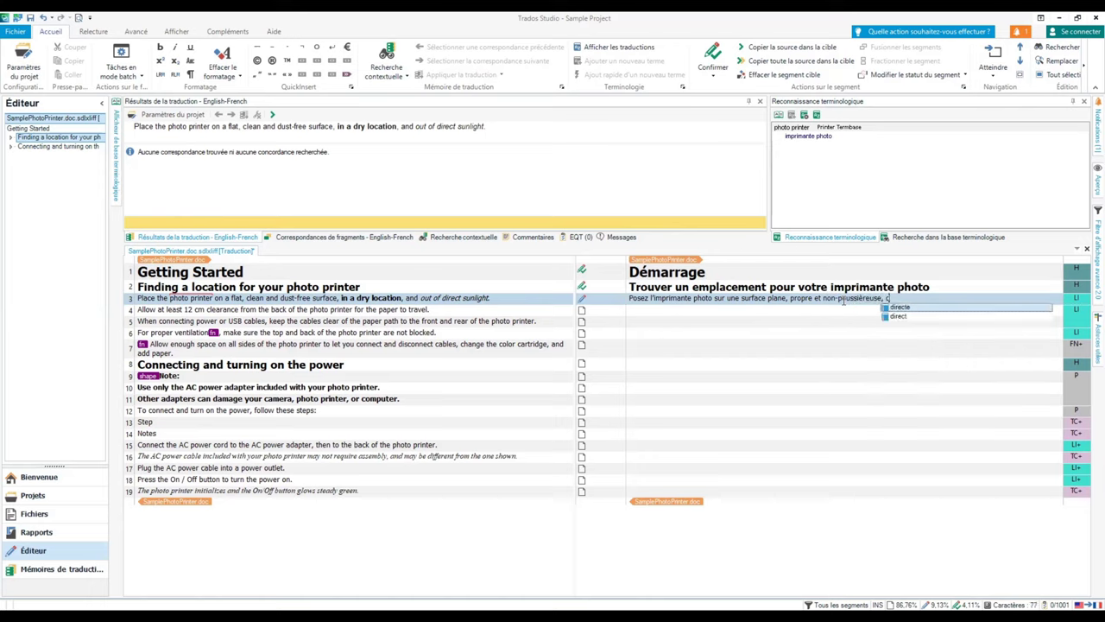
key(BackSpace)
text(dans un endro)
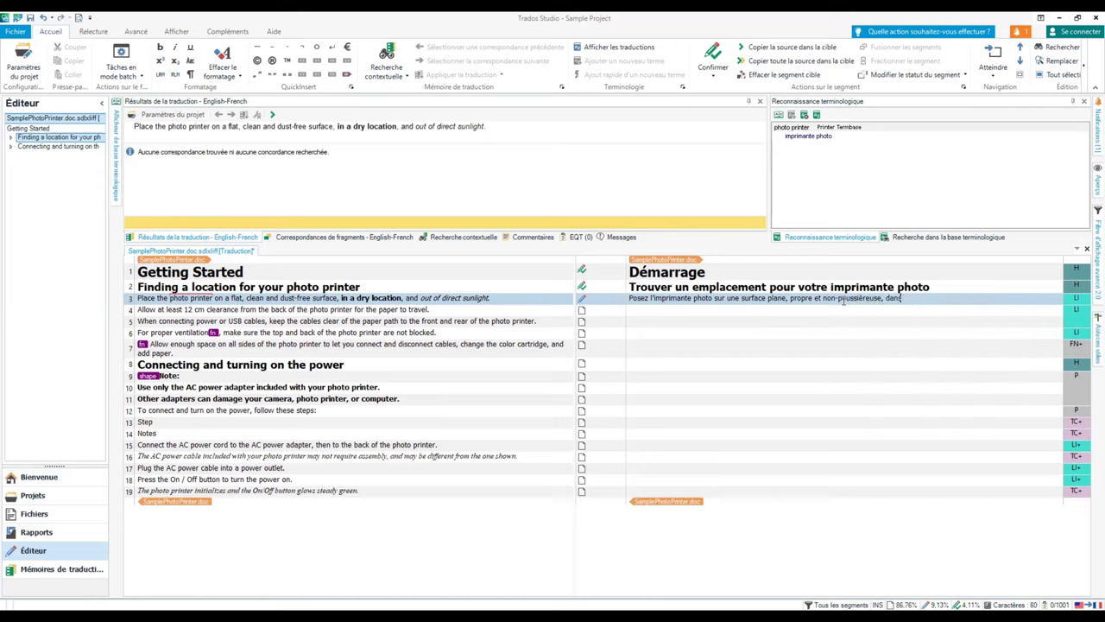
text(it sec)
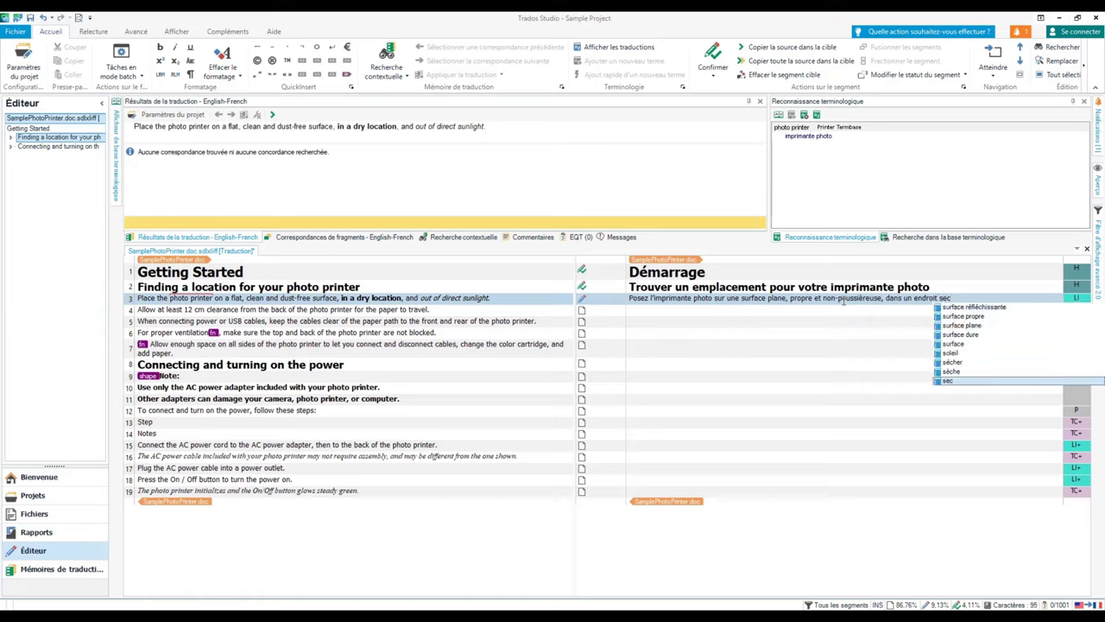
Finish segment 3 with "et à l'abri de la lumière directe du soleil.", using the suggested phrase, and ignore all spelling flags on "poussièreuse".
text( et à l)
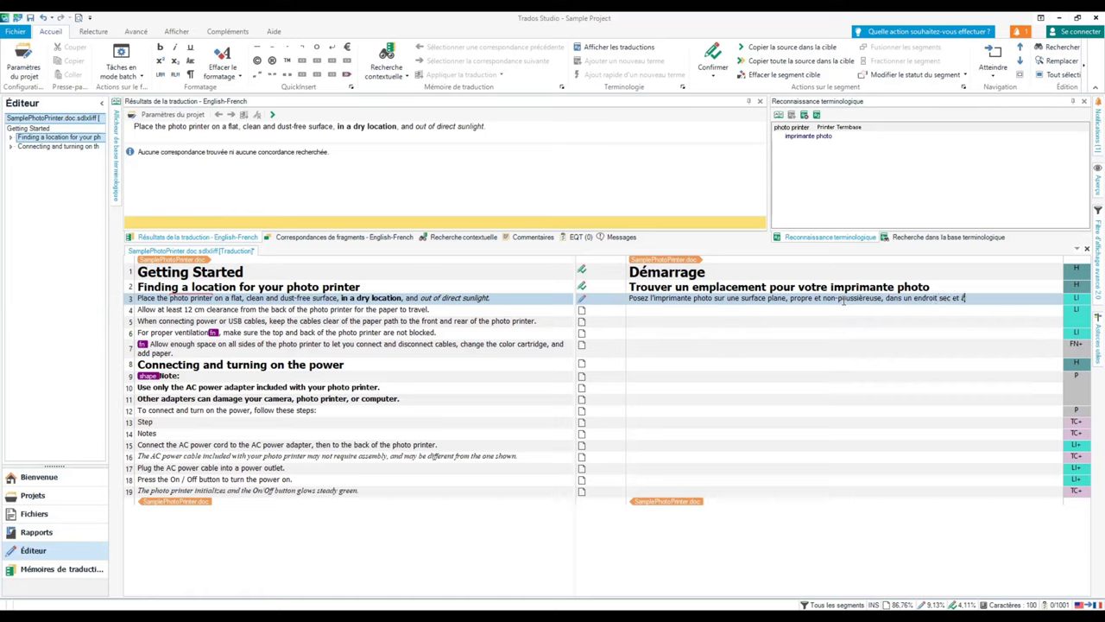
text('abri de )
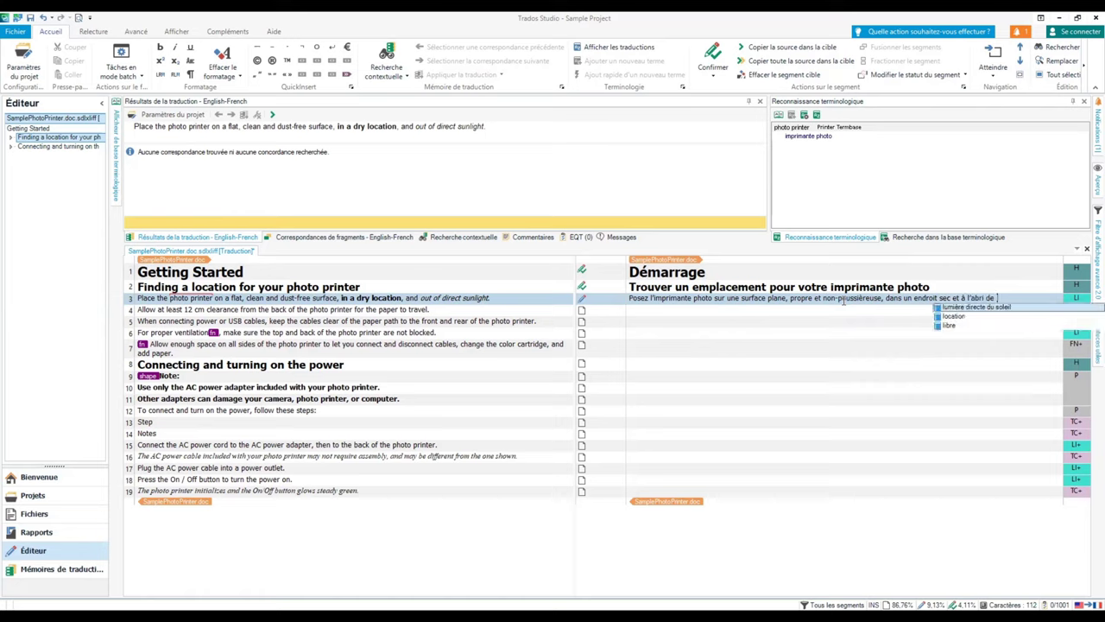
text(l'e)
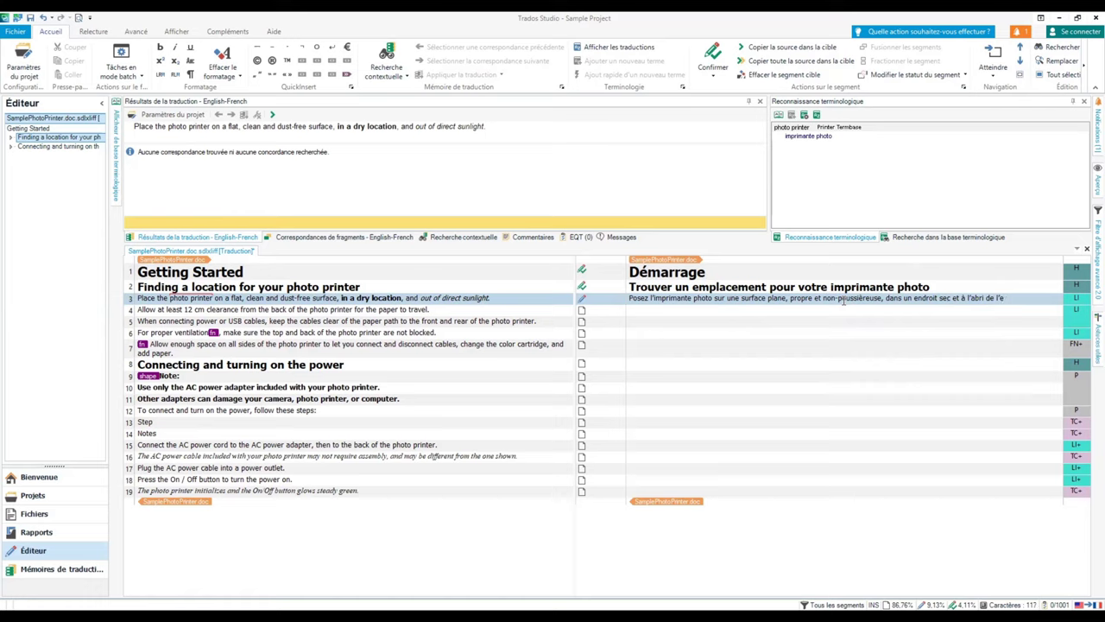
key(BackSpace)
key(BackSpace)
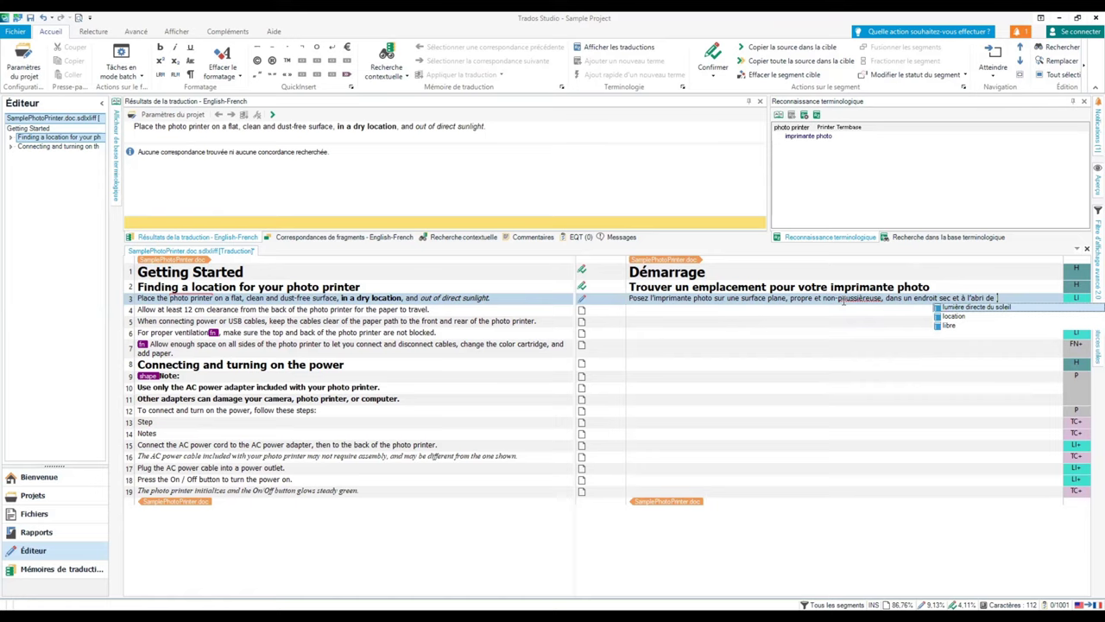
text(a lu)
key(Return)
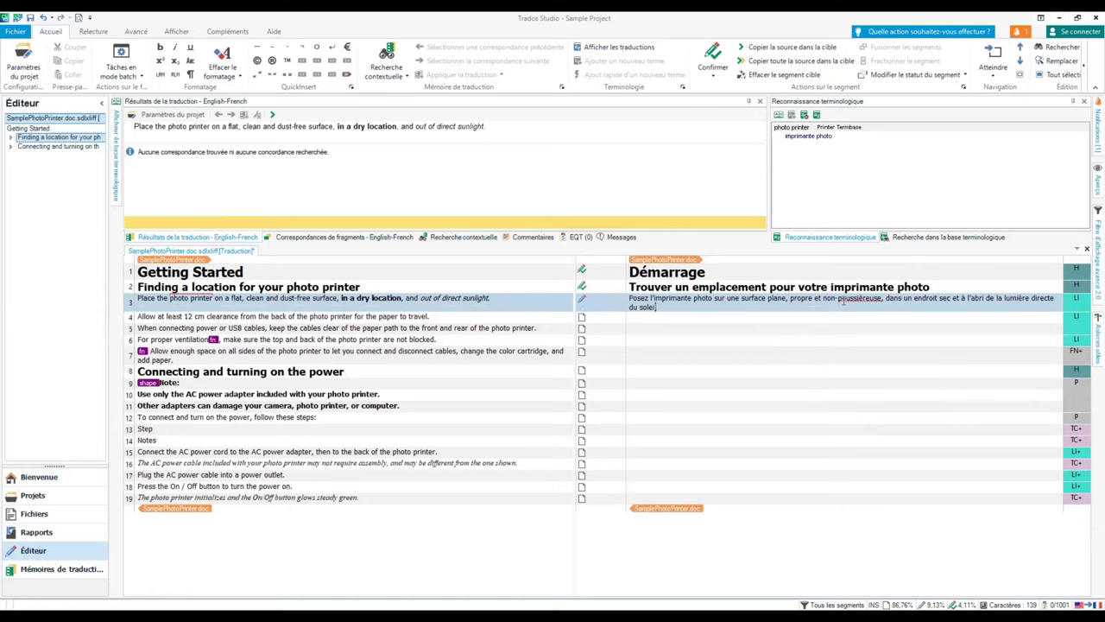
text(.)
right_click(870, 298)
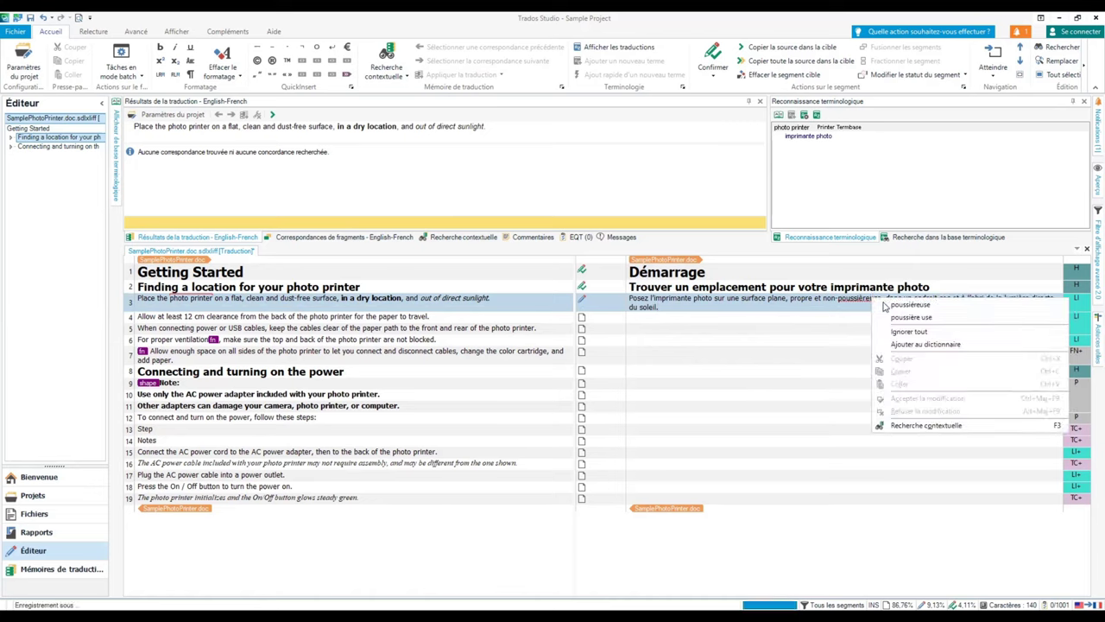
click(913, 330)
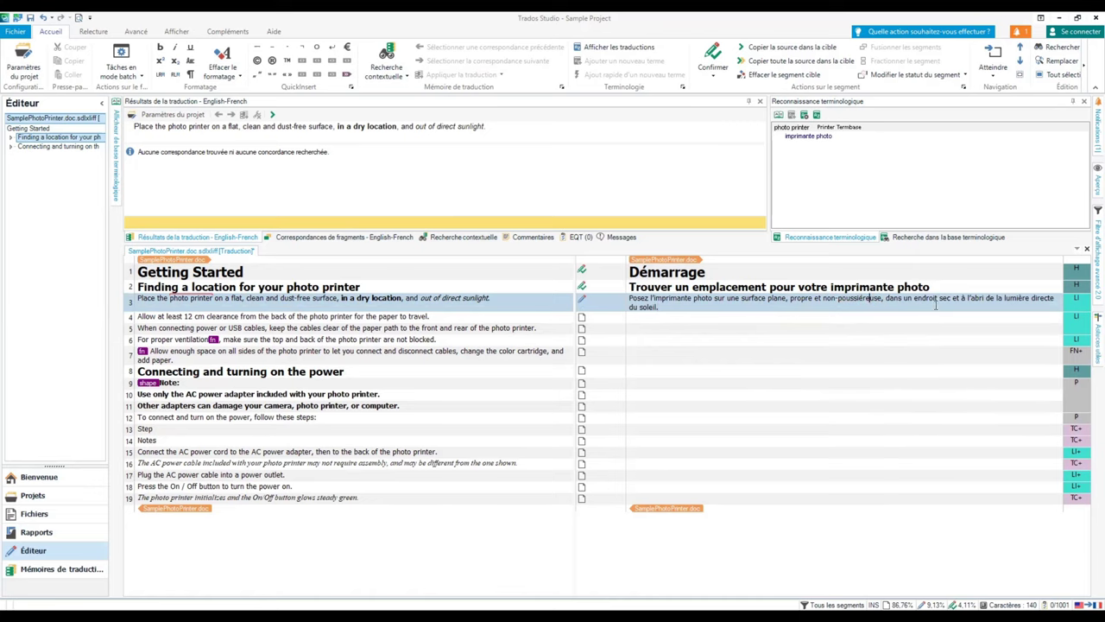
Examine the source text, tags and lookup results of segments between 4 and 11, and return to segment 3.
click(692, 320)
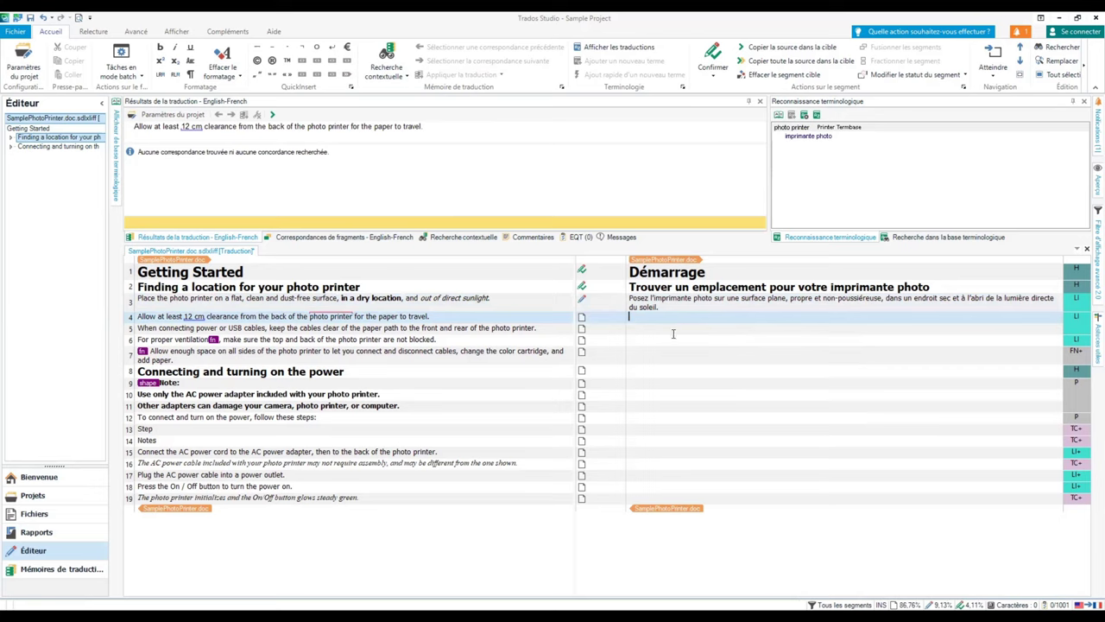
click(674, 329)
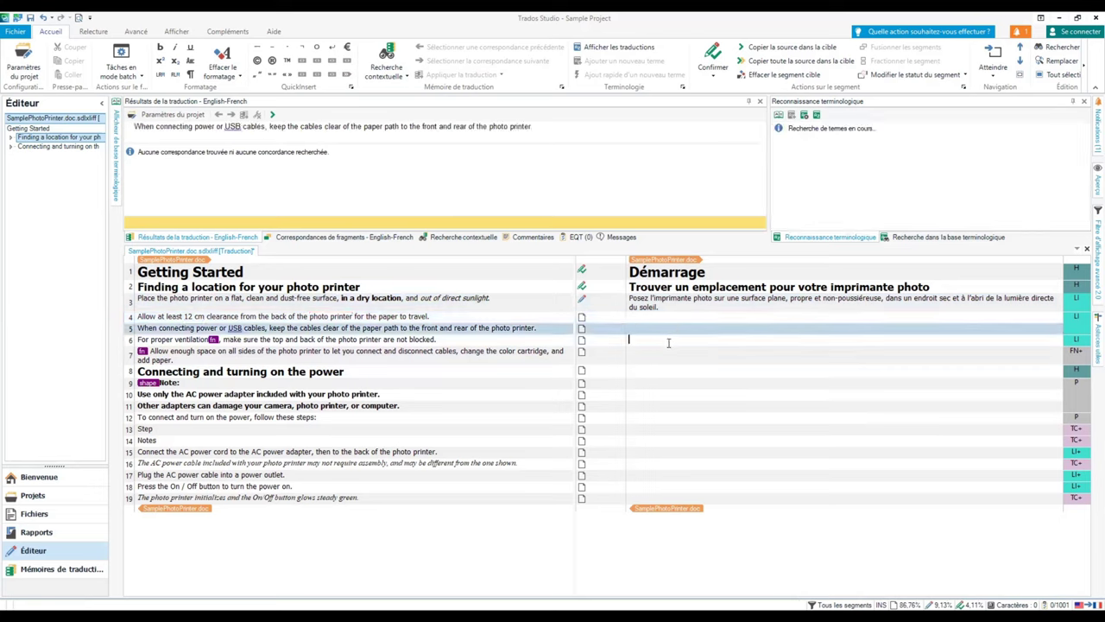
click(669, 343)
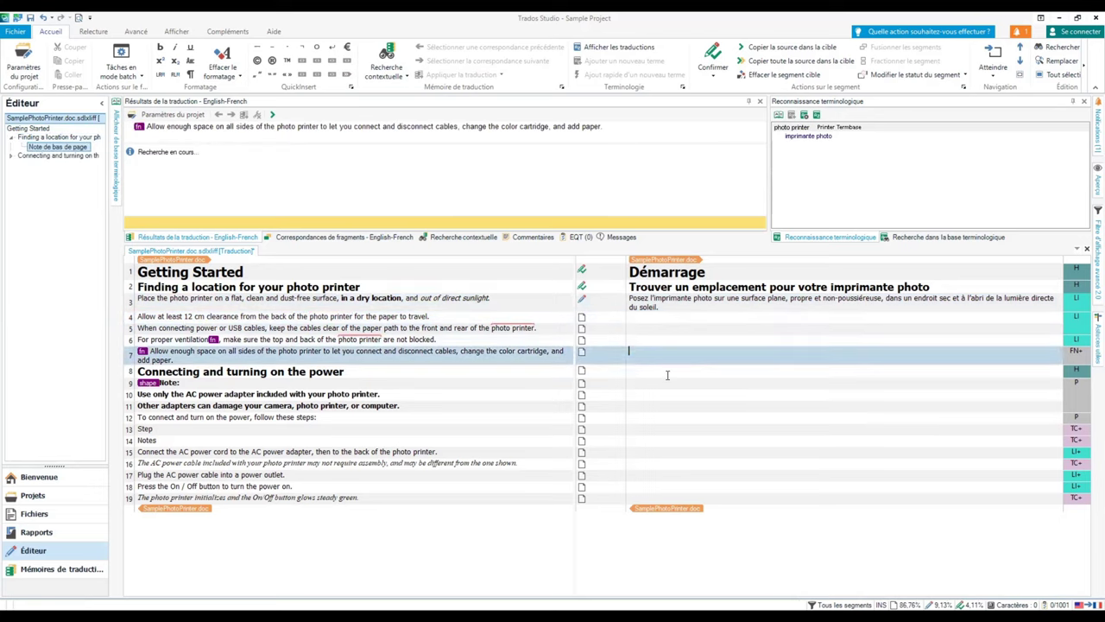
click(669, 371)
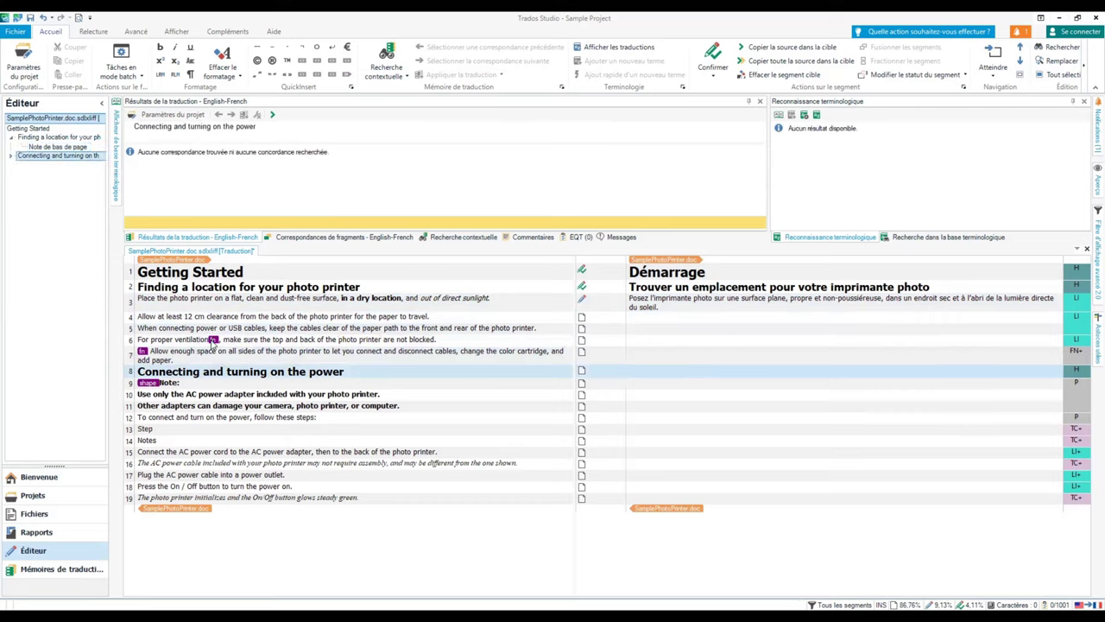
click(677, 403)
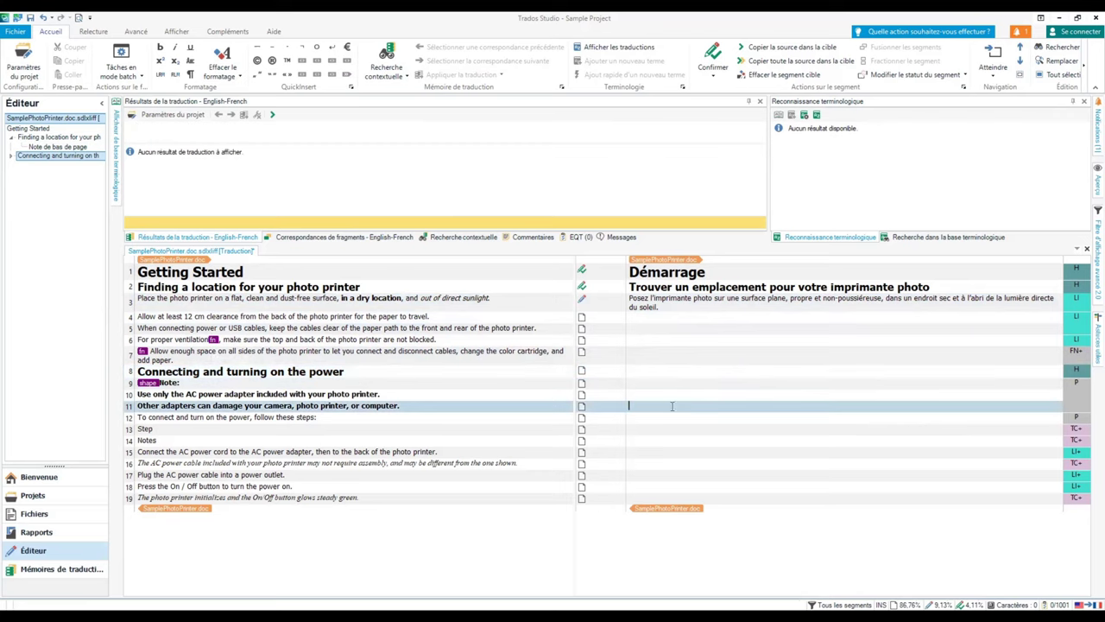
click(691, 301)
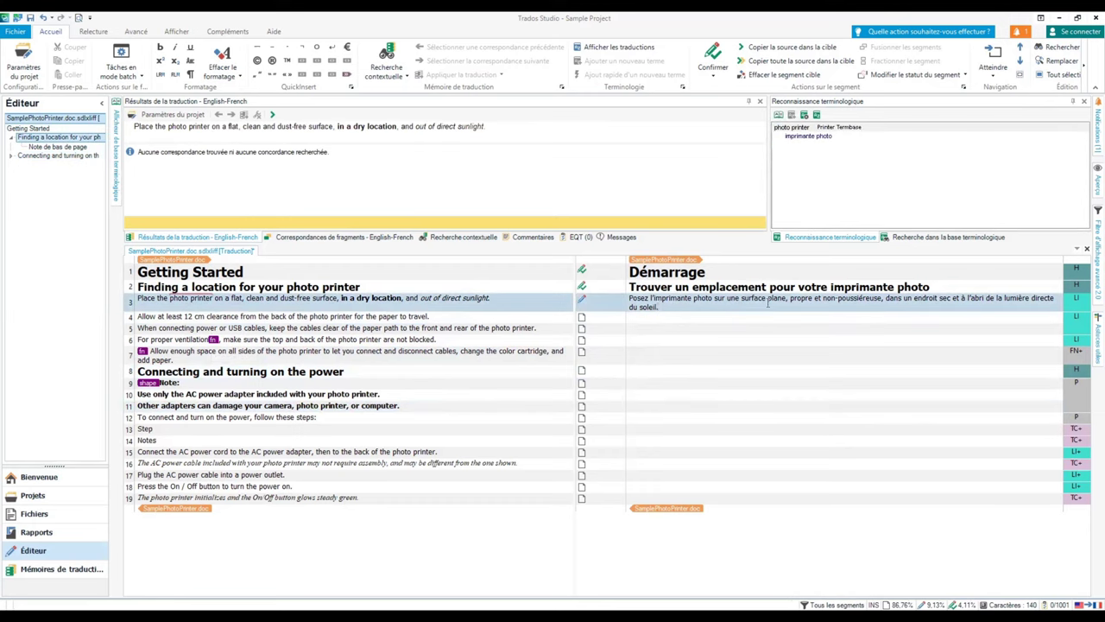
Leave SamplePhotoPrinter, open SecondSample.docx.sdlxliff for translation, and go to the empty target cell of segment 4.
key(ctrl+Return)
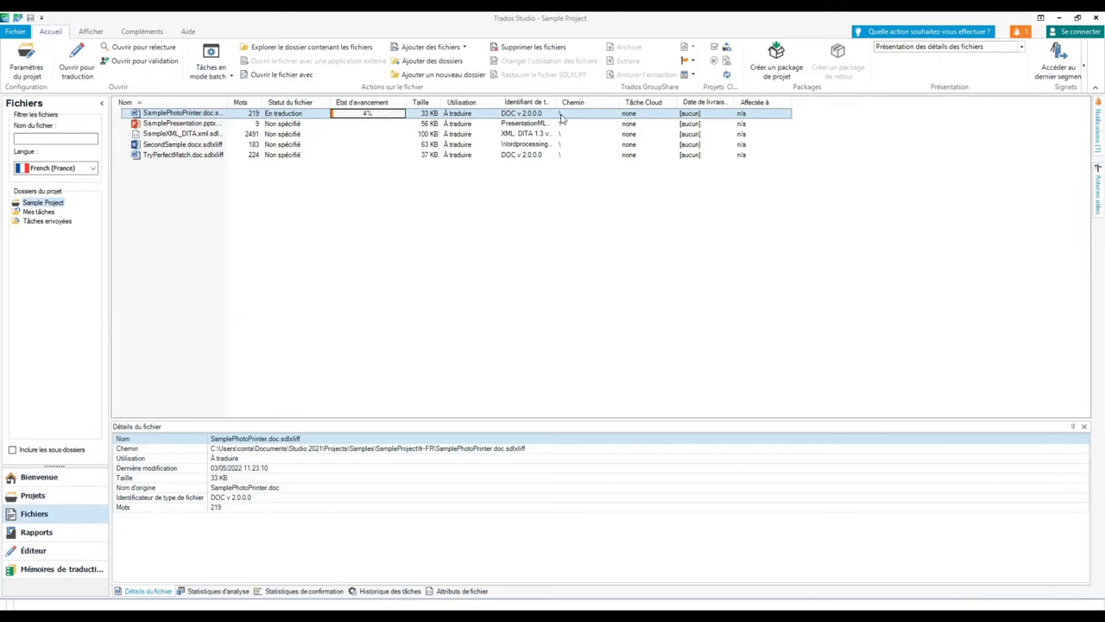
double_click(206, 145)
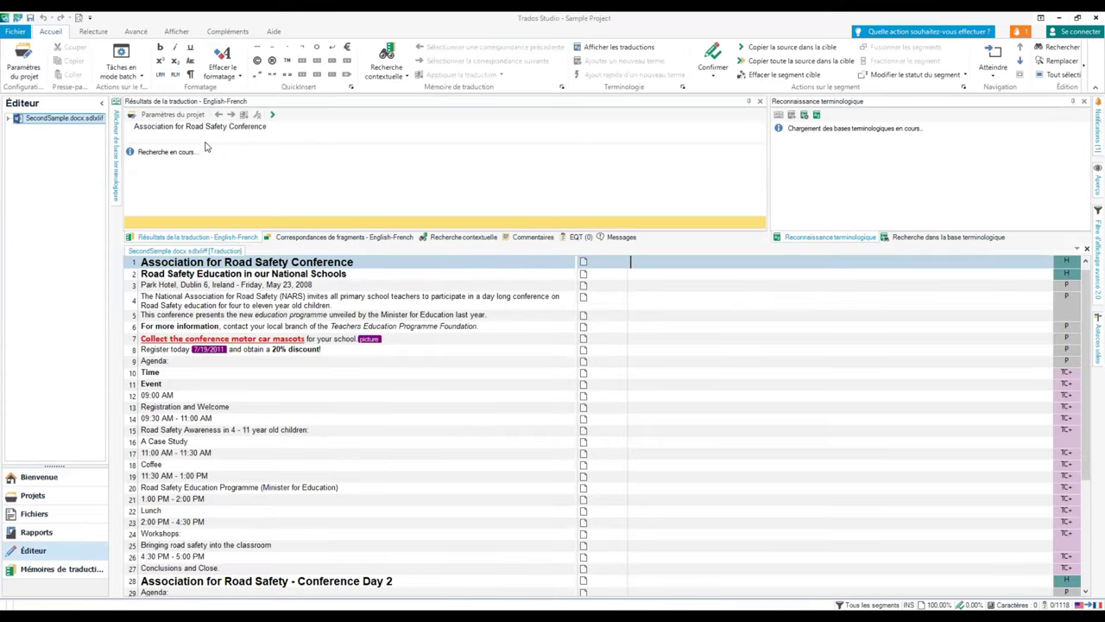
click(645, 274)
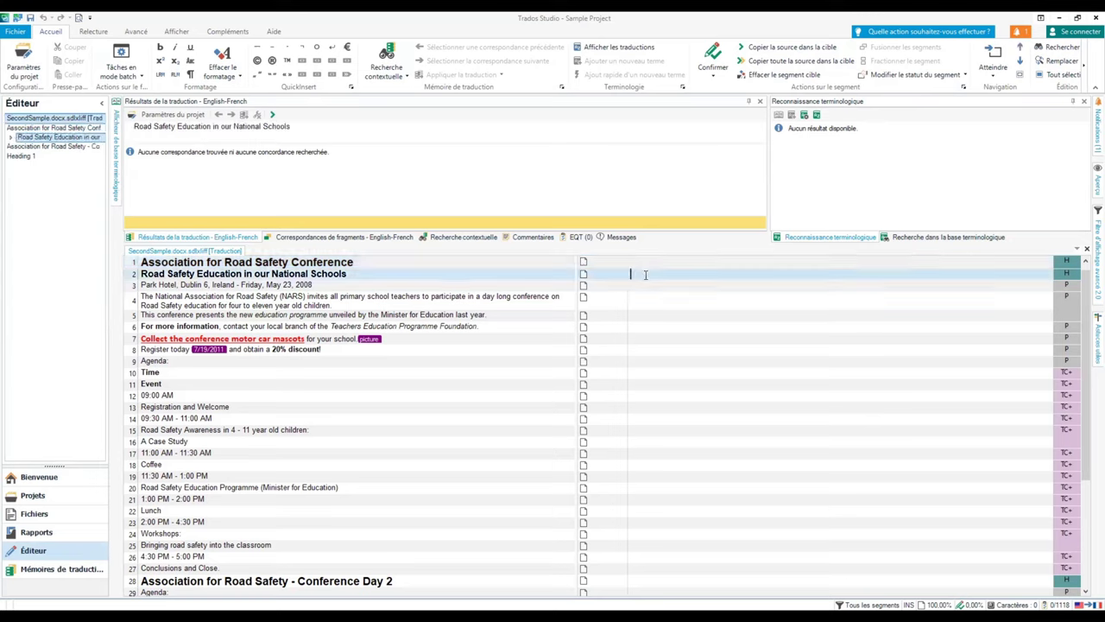
key(Down)
key(Down)
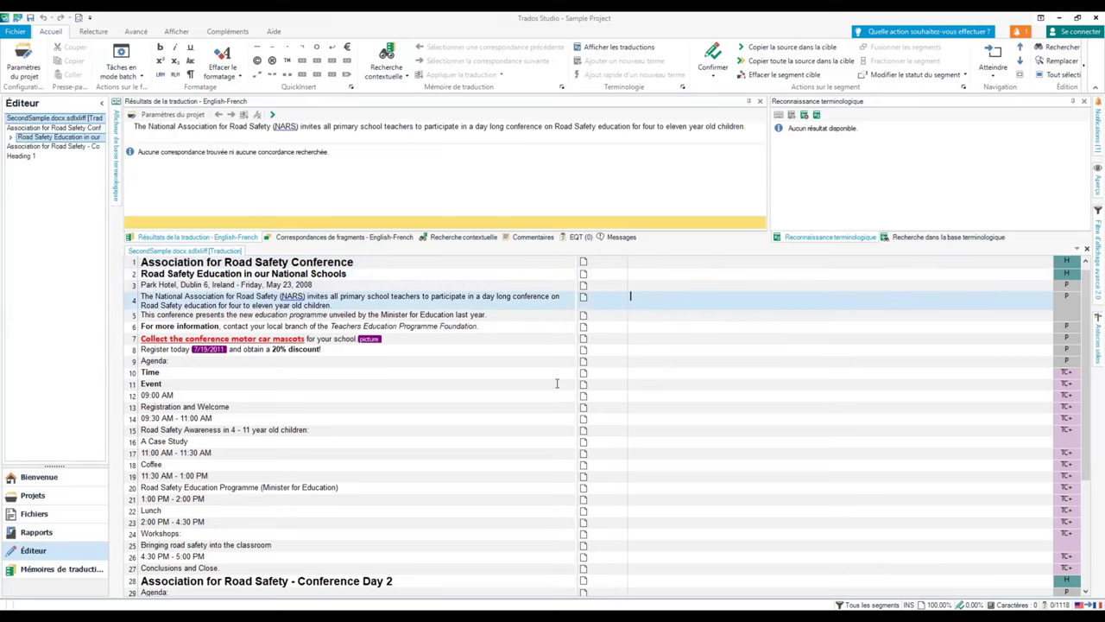
Translate segment 9 as "Agenda :" and confirm it.
click(643, 364)
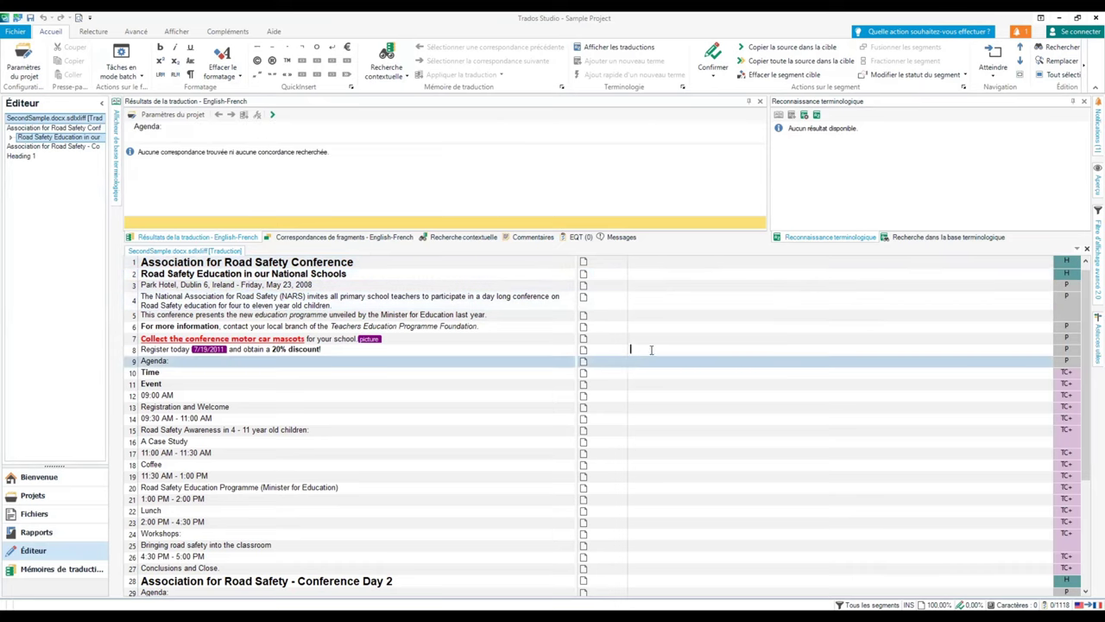
click(651, 349)
click(655, 302)
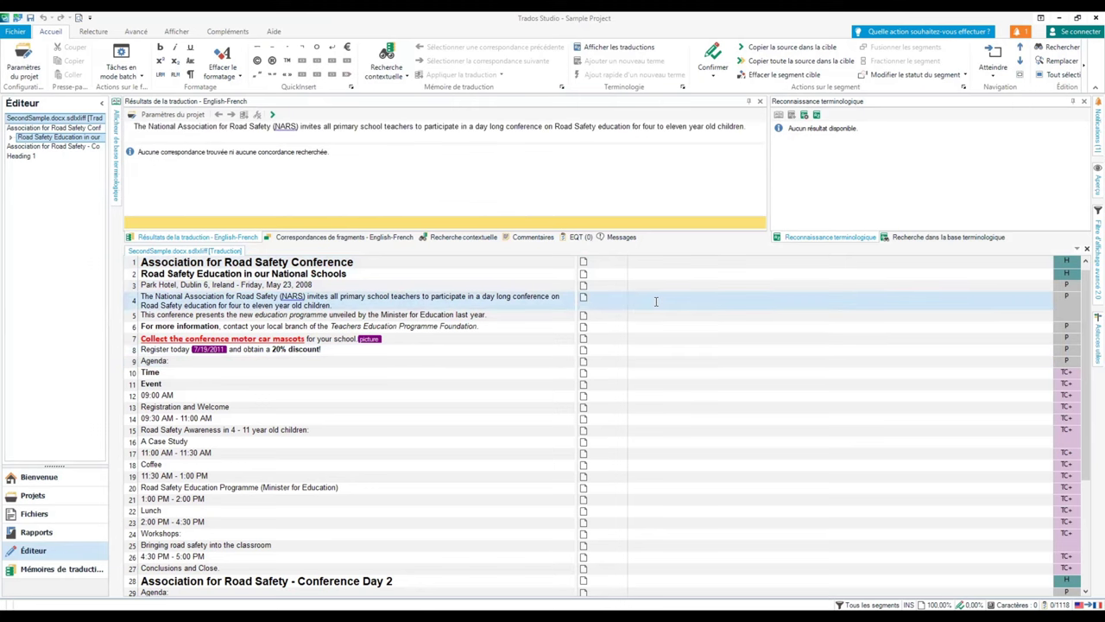
scroll(724, 455, down, 5)
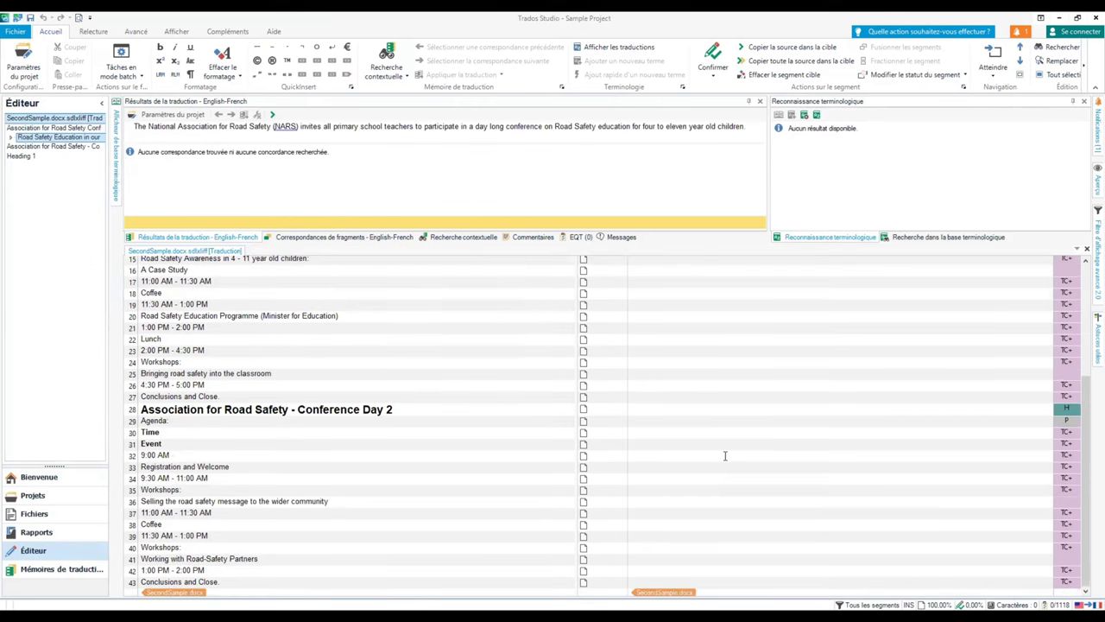
scroll(726, 455, up, 5)
scroll(725, 455, down, 1)
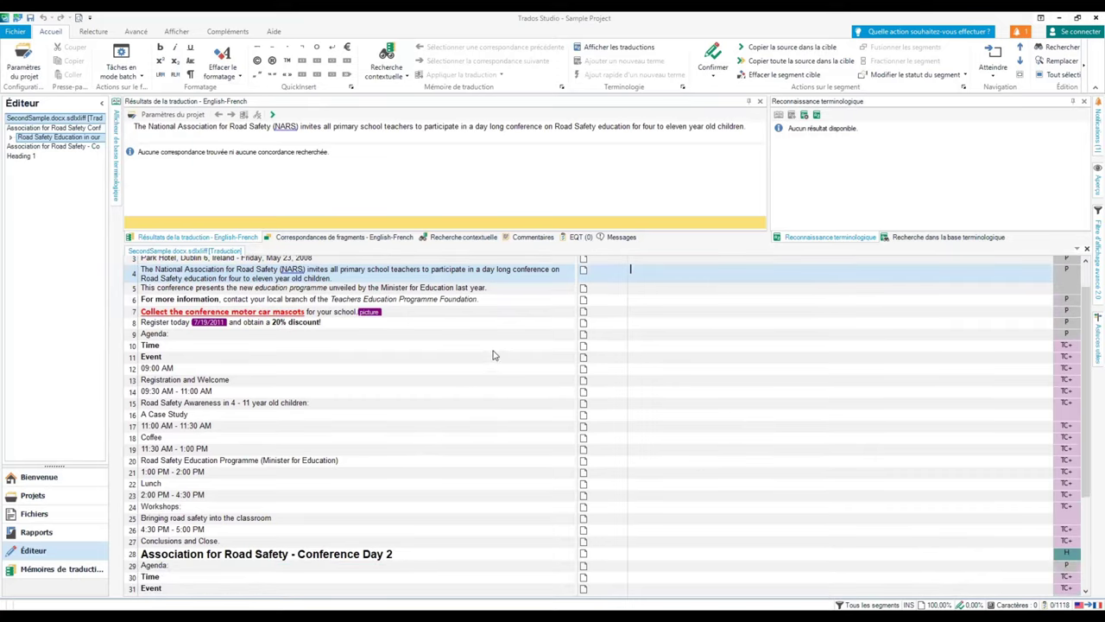
click(631, 334)
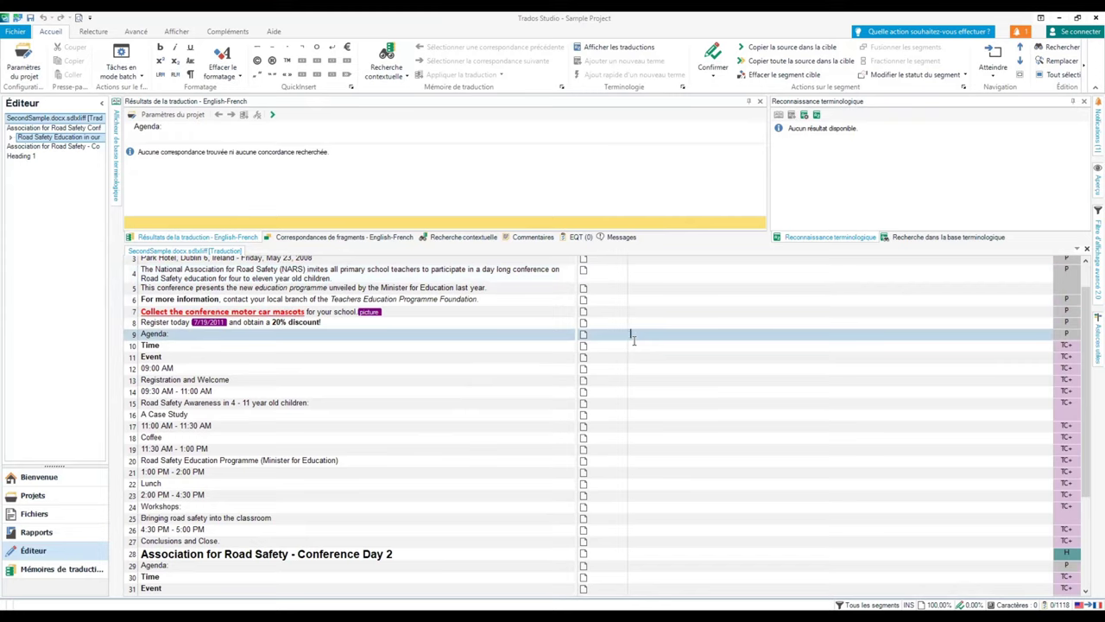
text(Agenda :)
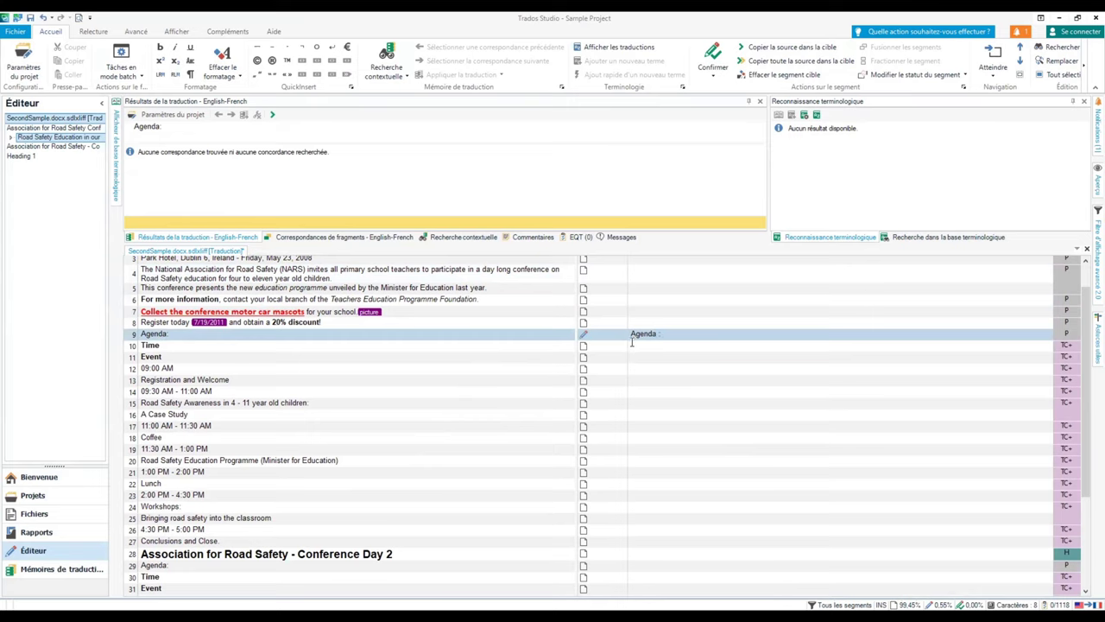
click(715, 52)
Check the propagated translation "Agenda :" in segment 29 and confirm that segment.
scroll(667, 545, down, 1)
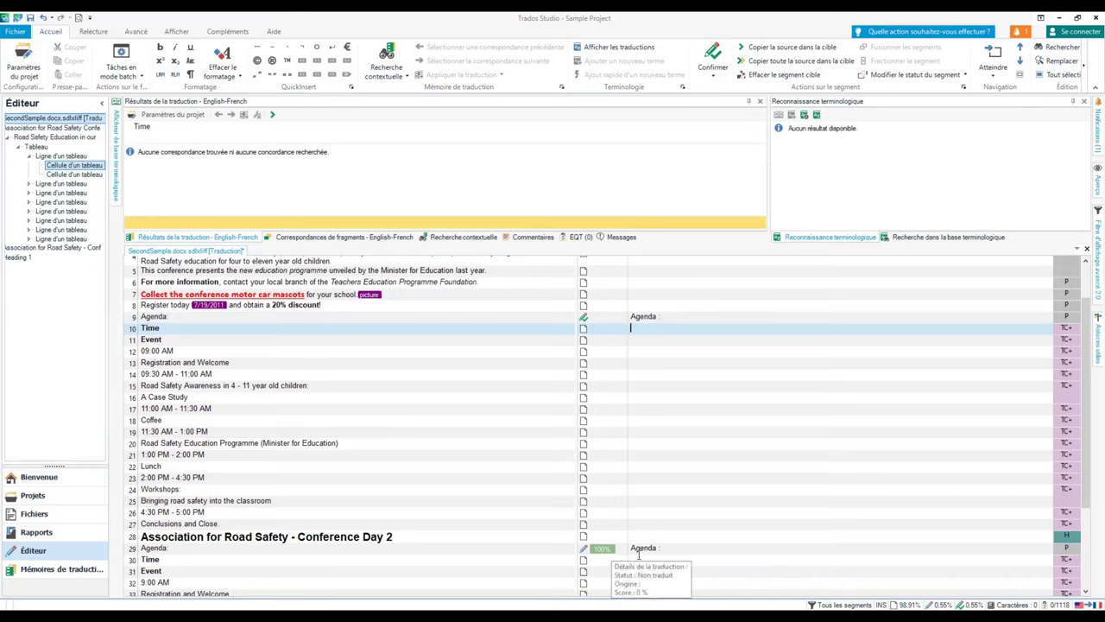
scroll(665, 549, down, 1)
mouse_move(615, 510)
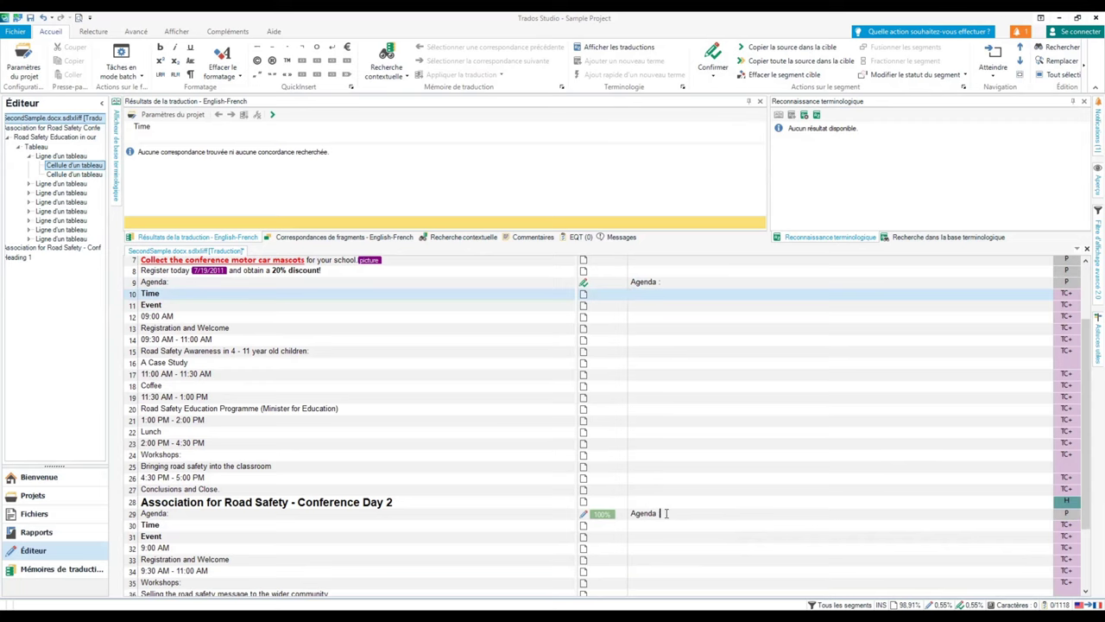
key(ctrl+Return)
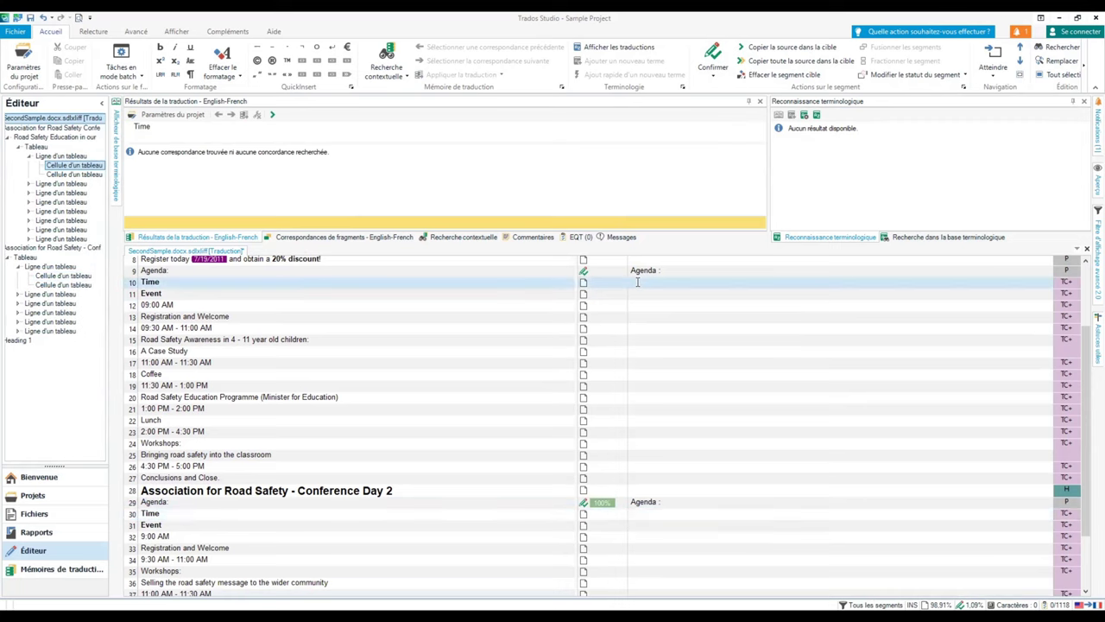
Translate segment 10 as "Heure", and confirm both it and the identical repeated segment 30.
text(Heure)
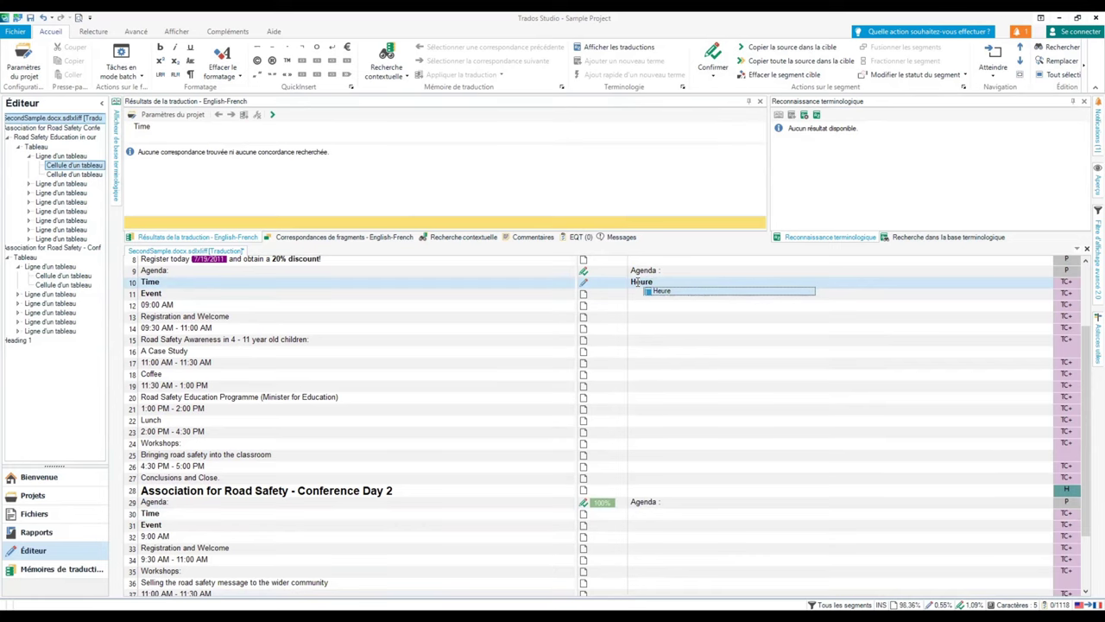
key(ctrl+Return)
click(659, 514)
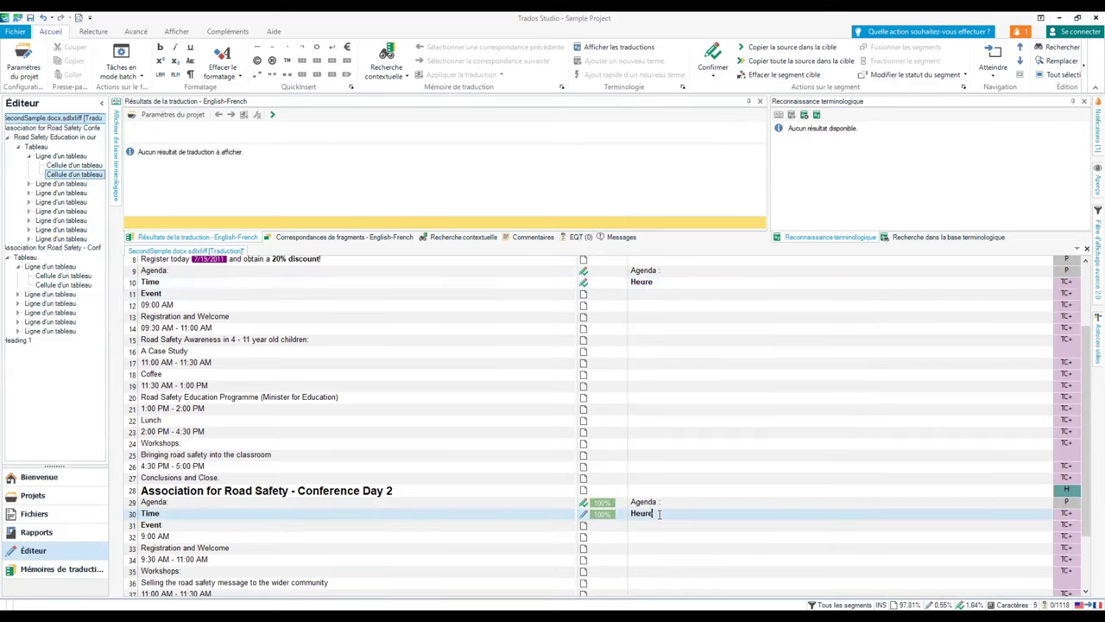
key(ctrl+Return)
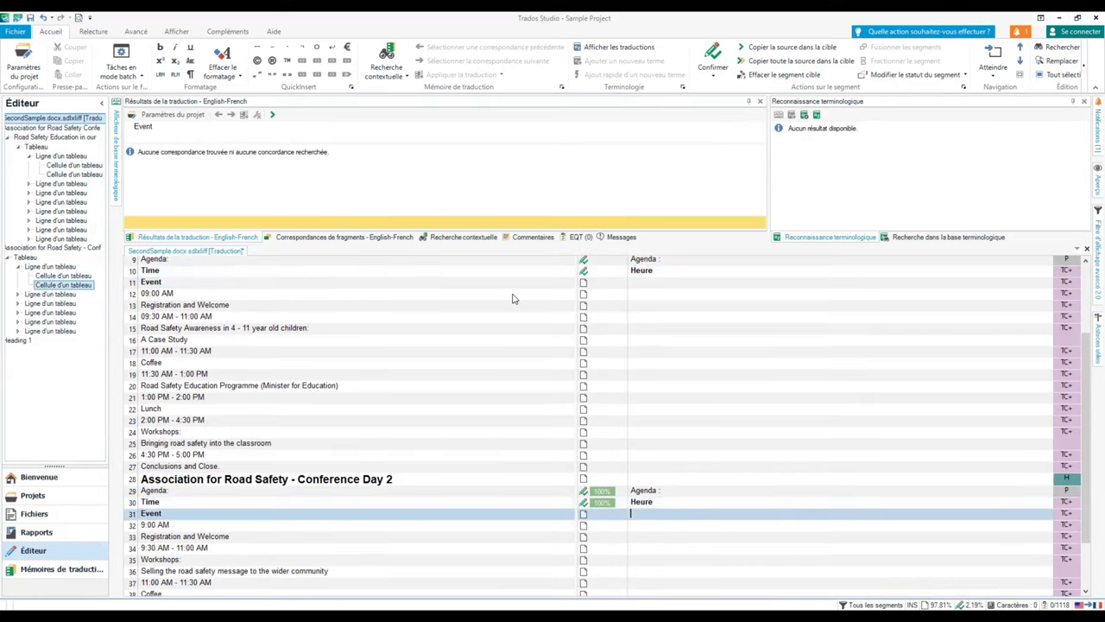
Translate segment 11 as "Événements", and confirm both it and the repeated segment 31.
click(640, 281)
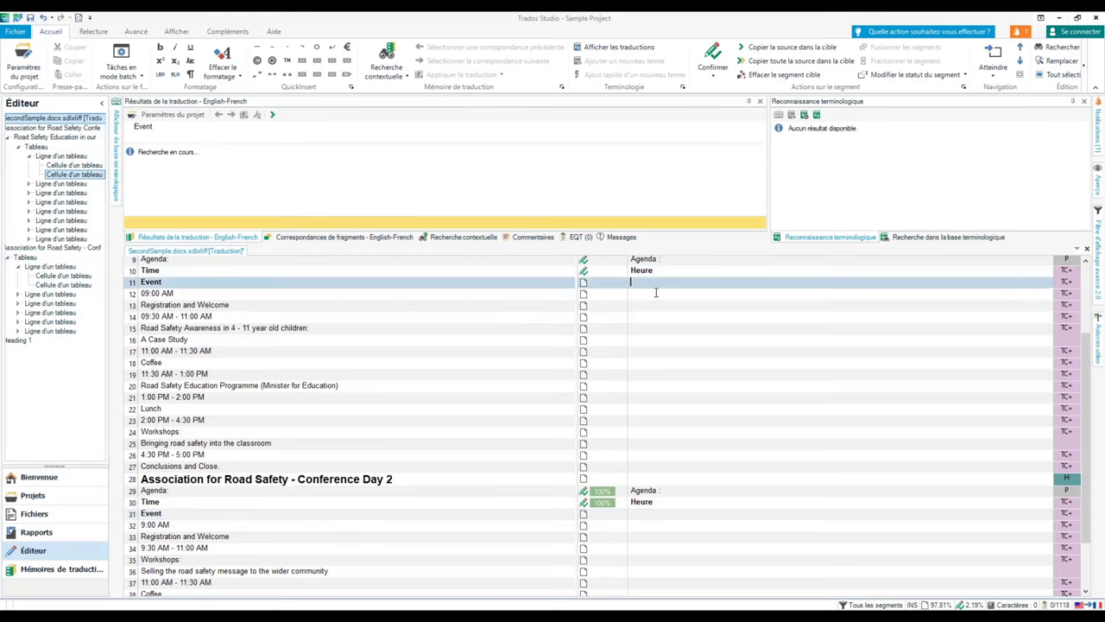
text(Év)
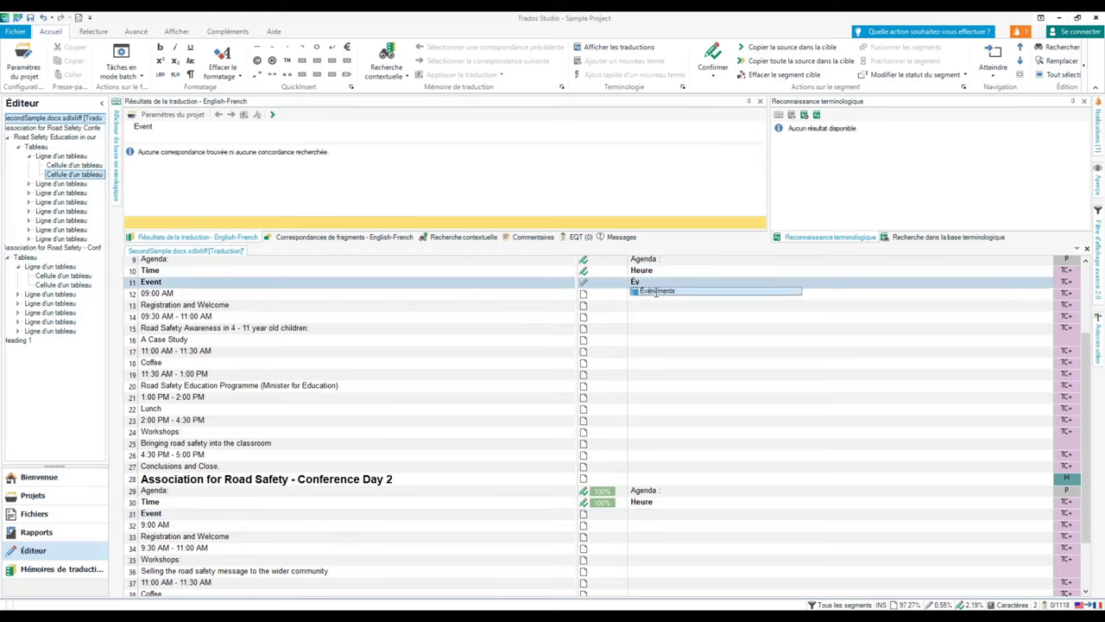
text(énement)
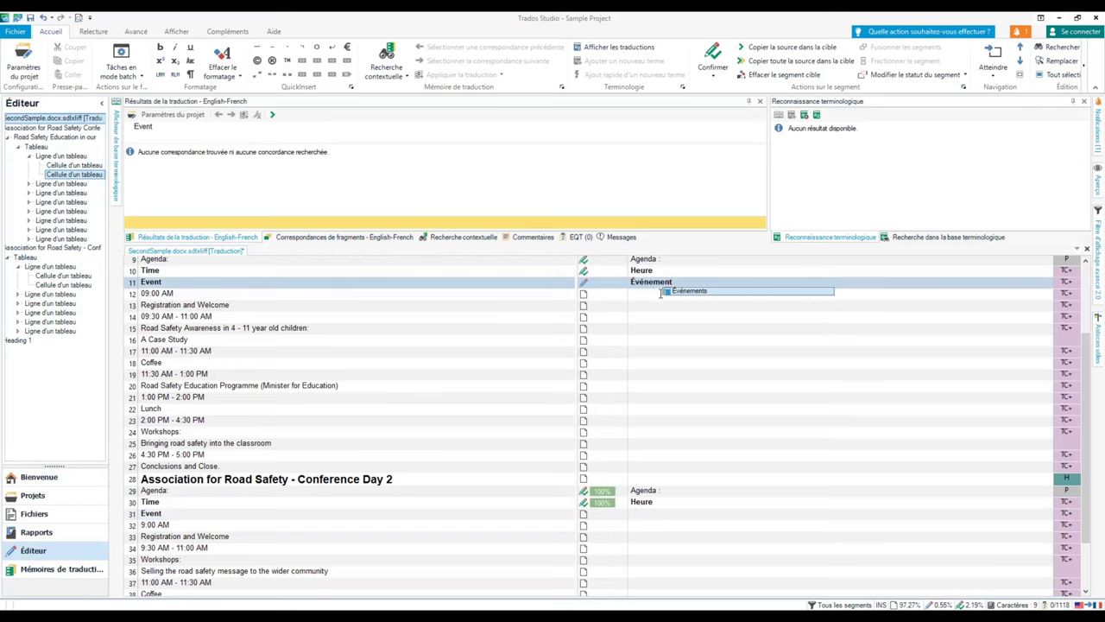
text(s)
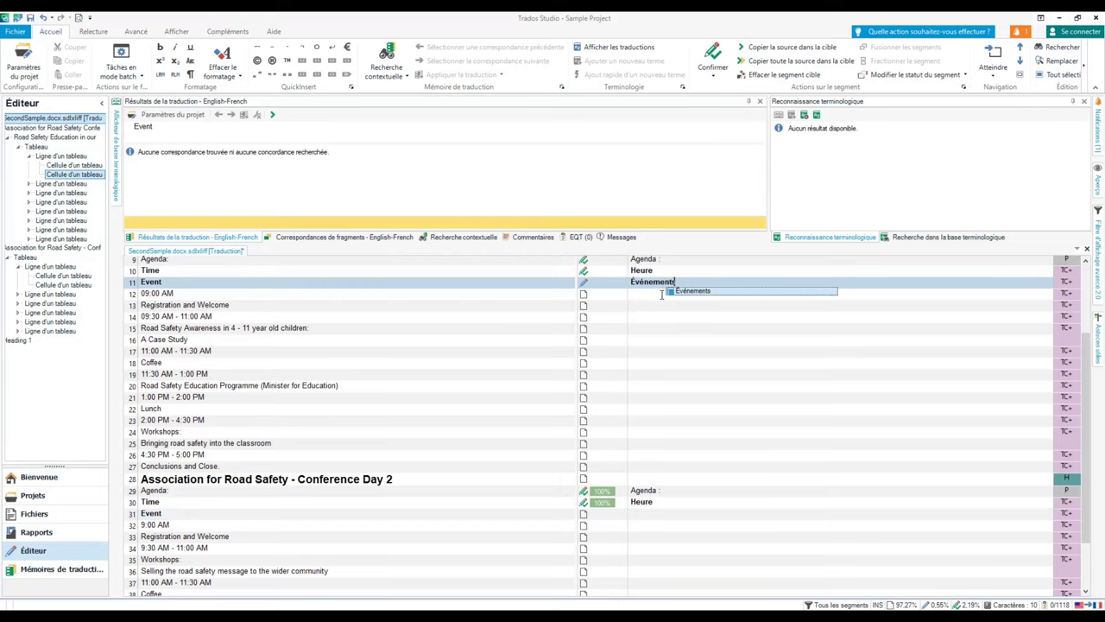
key(ctrl+Return)
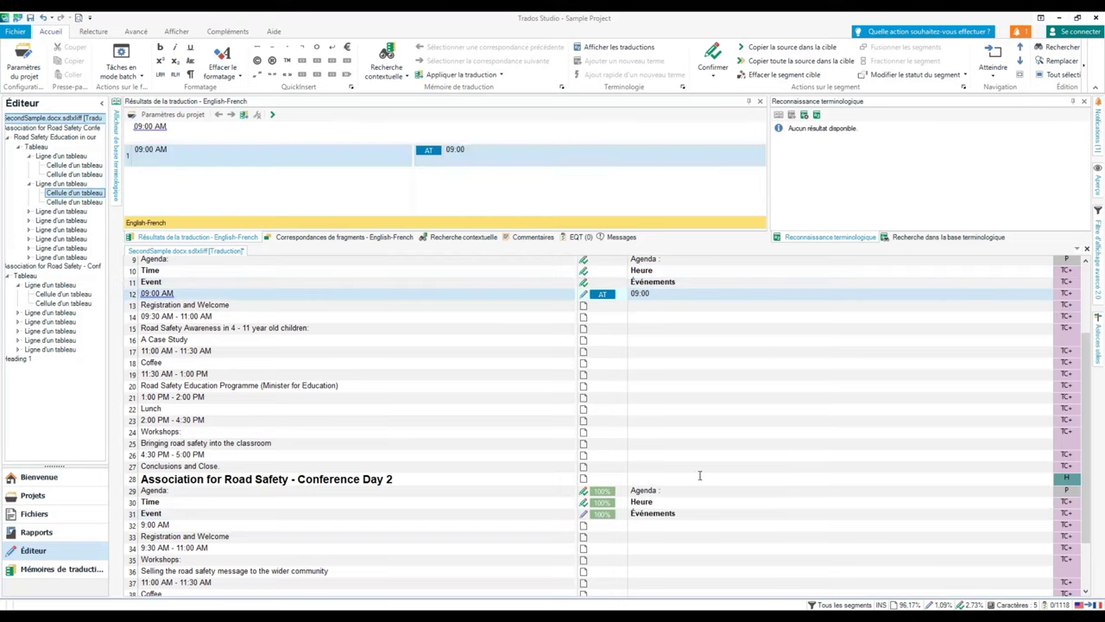
click(705, 514)
key(ctrl+Return)
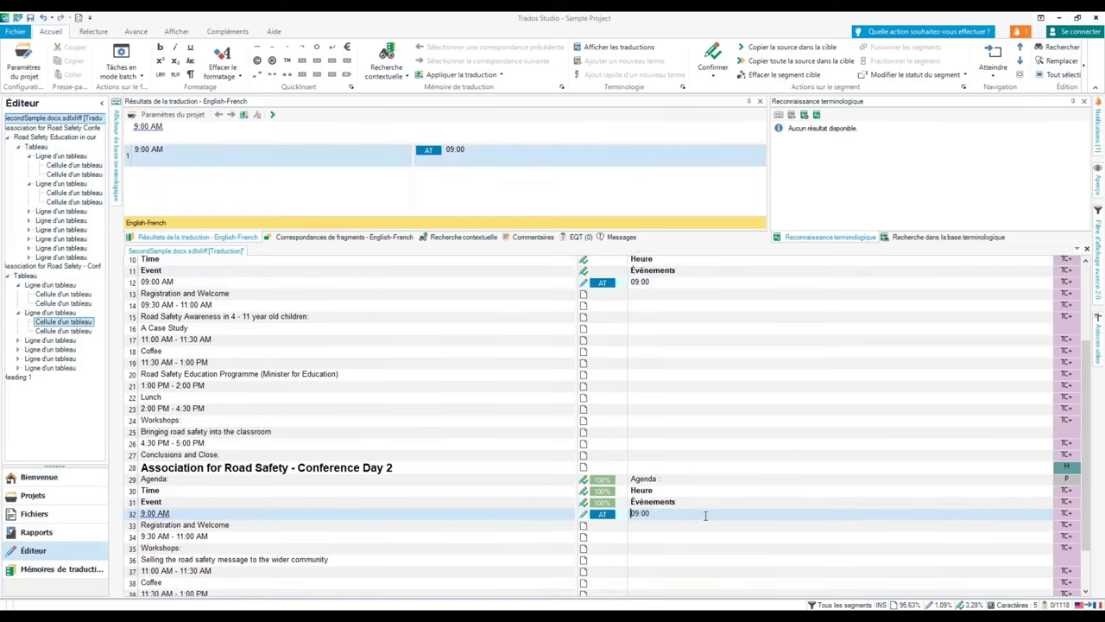
Check the automatic translation "09:00" in segment 12 and confirm the segment.
click(656, 283)
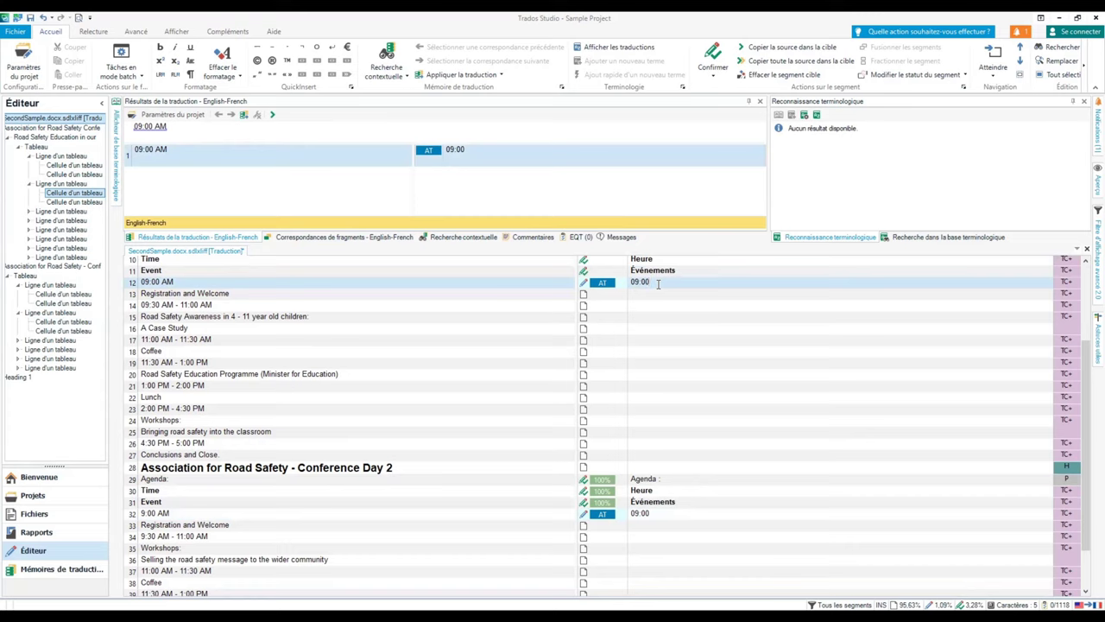
mouse_move(605, 284)
key(ctrl+Return)
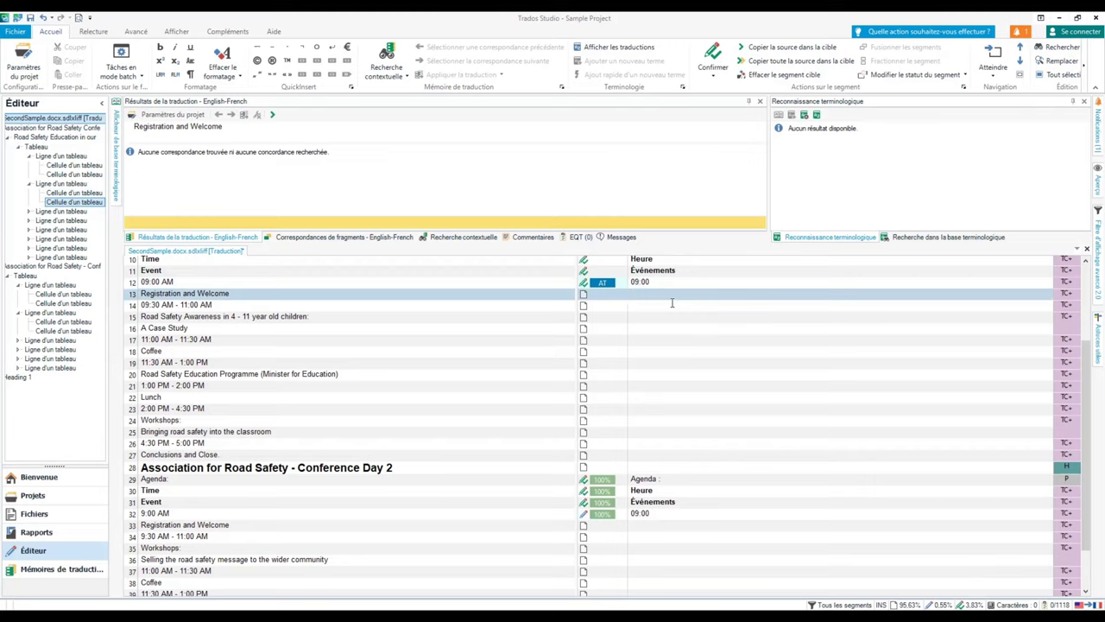
Translate segment 13 as "Accueil et enregistrement", using the suggestion for the last word, and confirm it.
text(Accueil et )
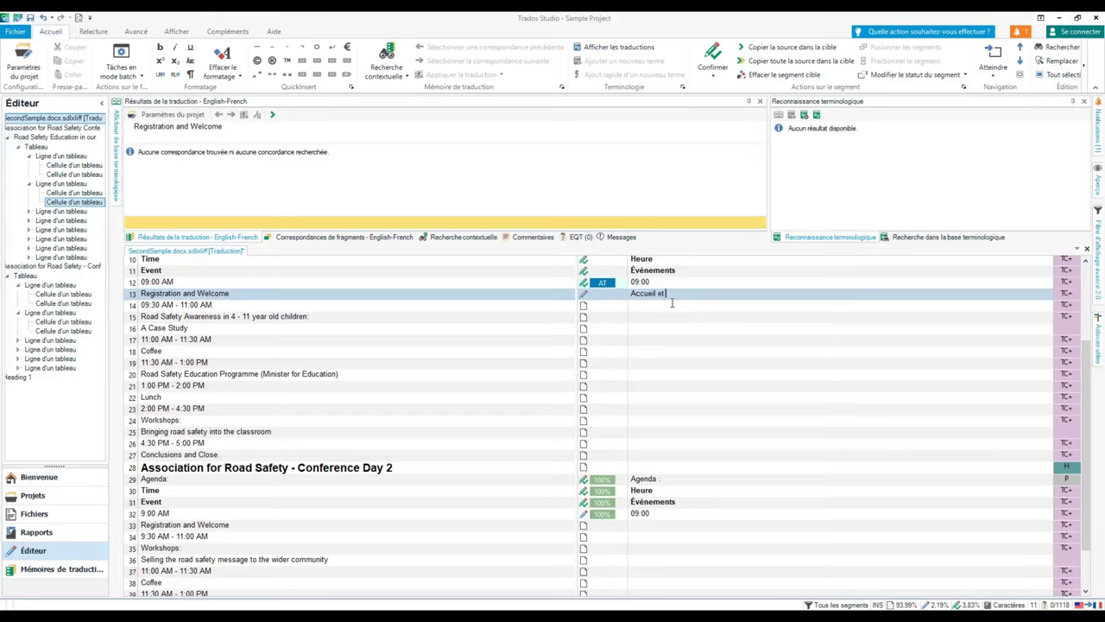
text(e)
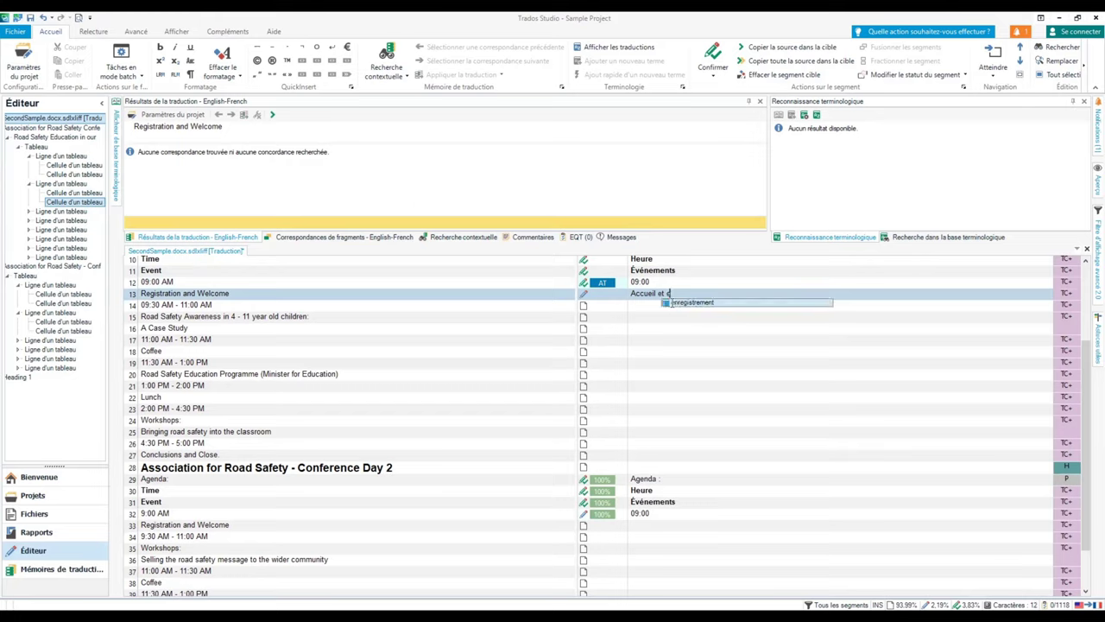
key(Return)
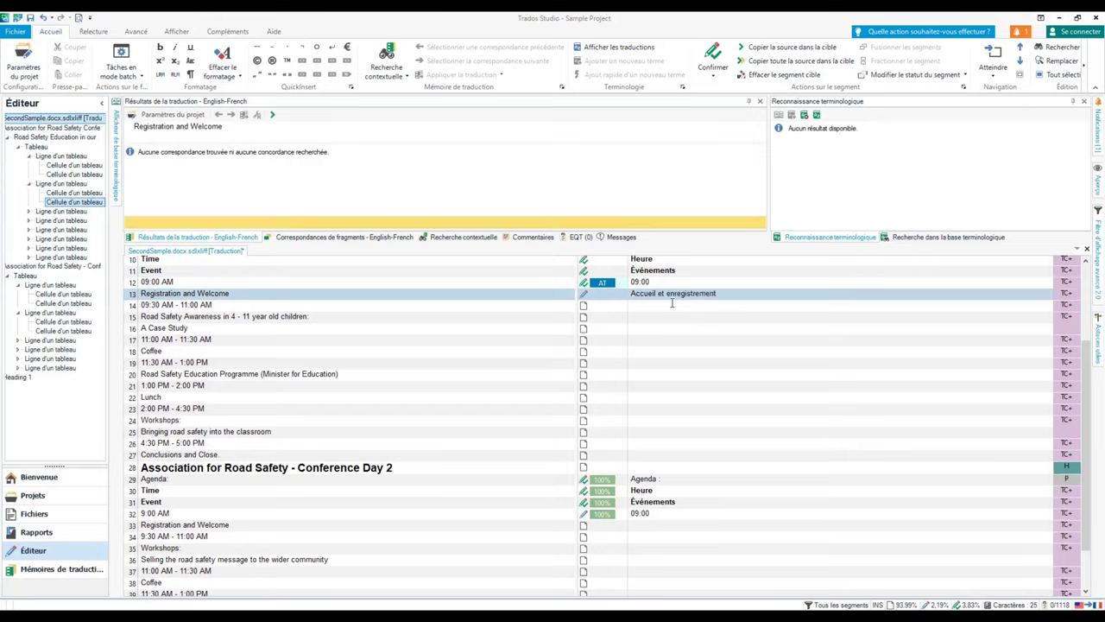
key(ctrl+Return)
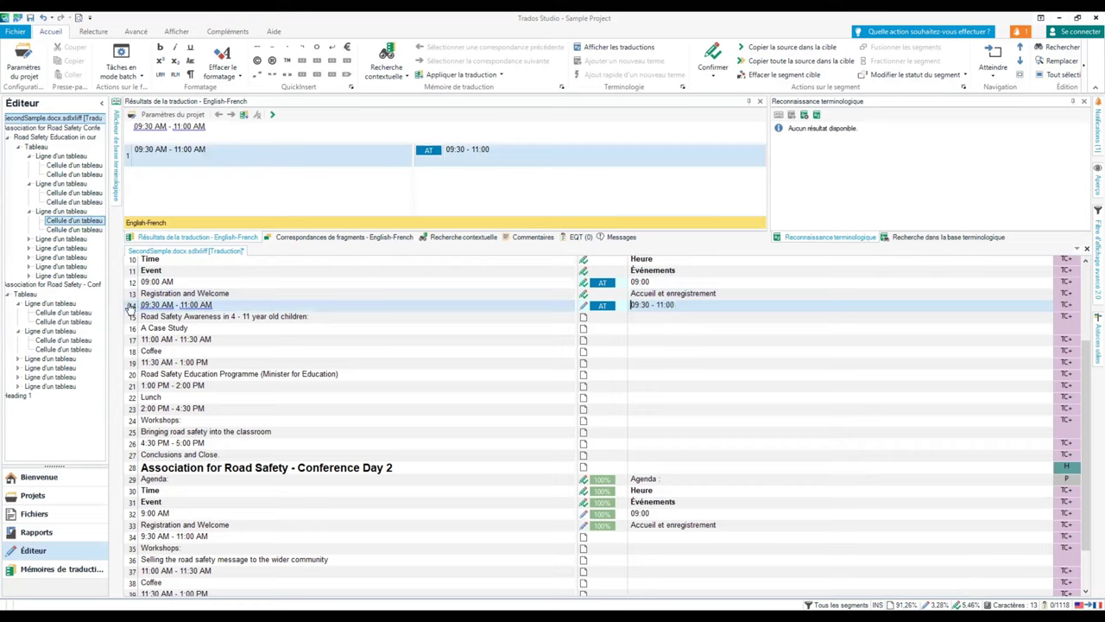
Confirm the automatic translation "09:30 - 11:00" in segment 14 and look over the time ranges filled in throughout the document.
click(711, 309)
key(ctrl+Return)
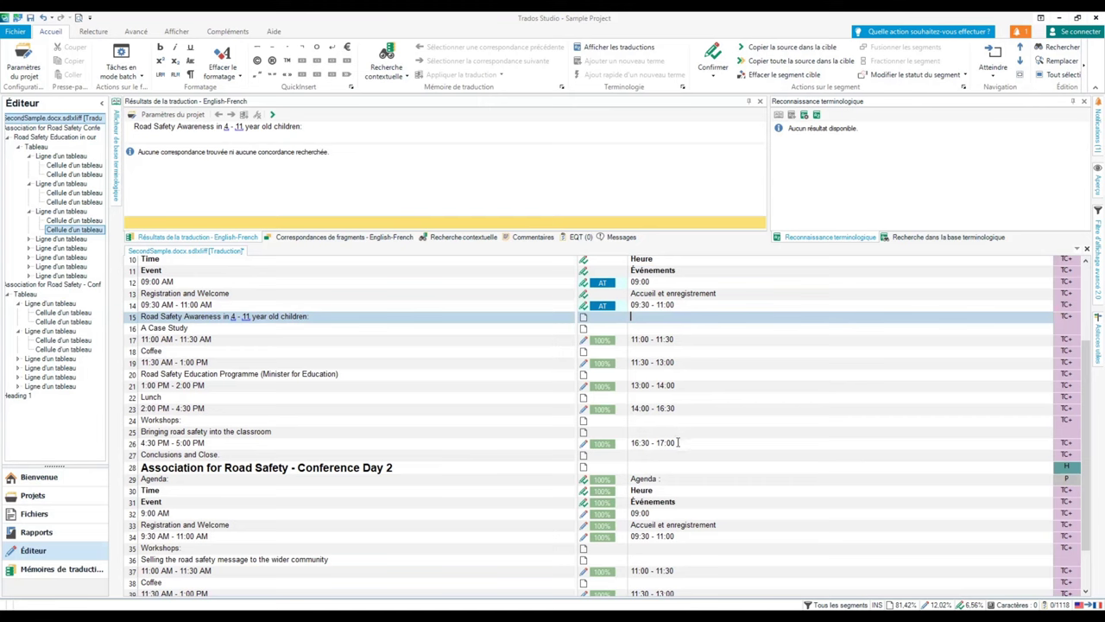
scroll(677, 448, down, 2)
scroll(678, 447, up, 3)
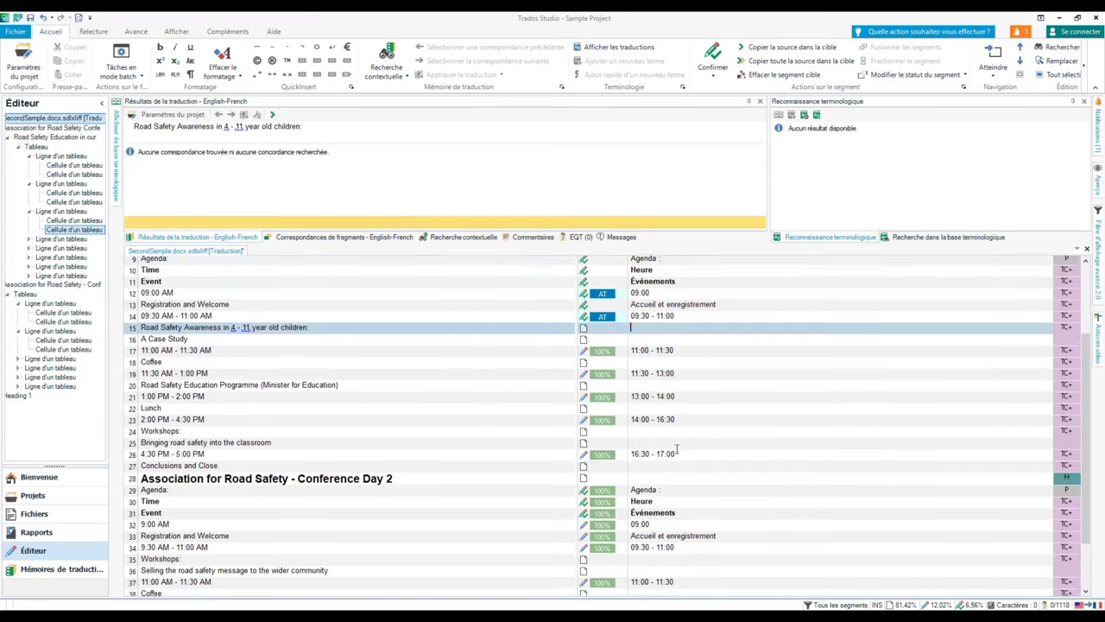
scroll(679, 429, down, 1)
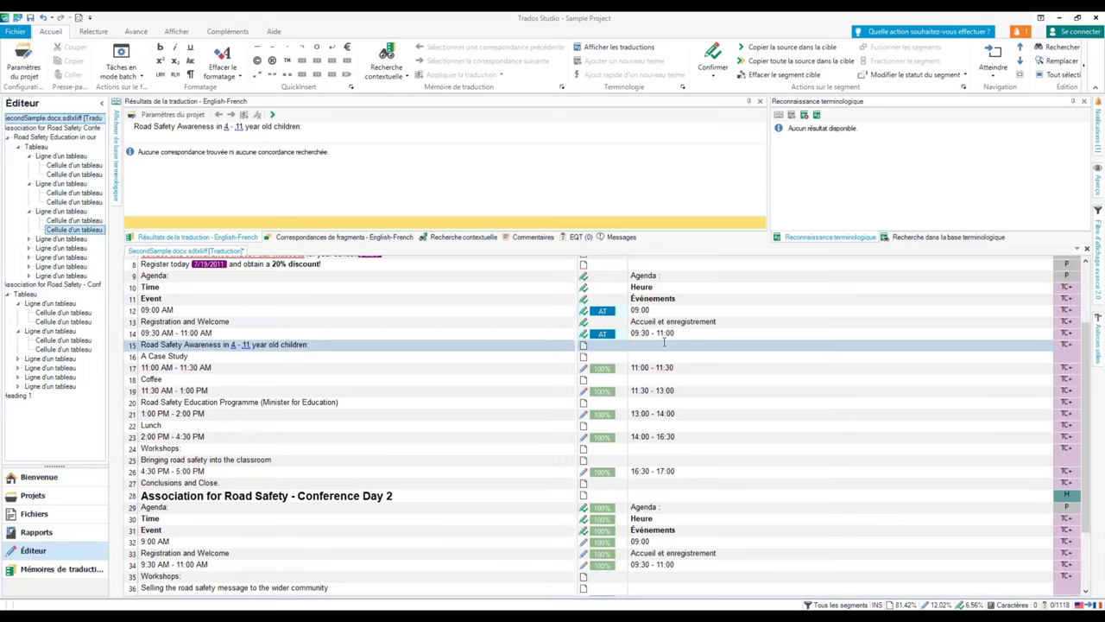
Enter "Étude de cas" as the translation of segment 15, confirm it, and inspect the error flag on the segment.
text(Étude de cas)
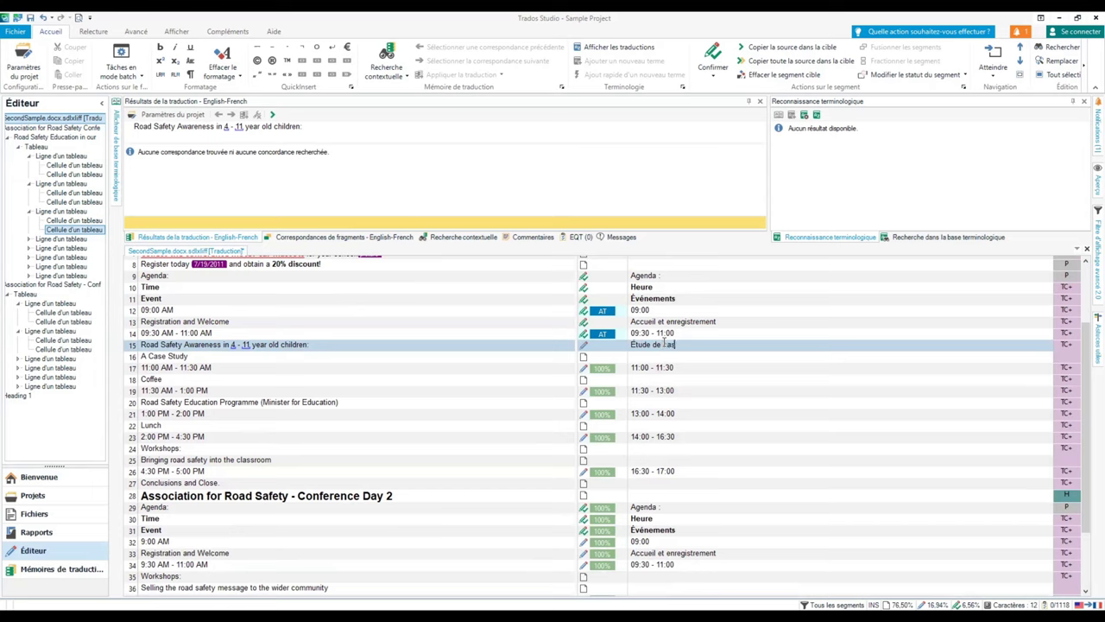
key(ctrl+Return)
drag(676, 344, 631, 347)
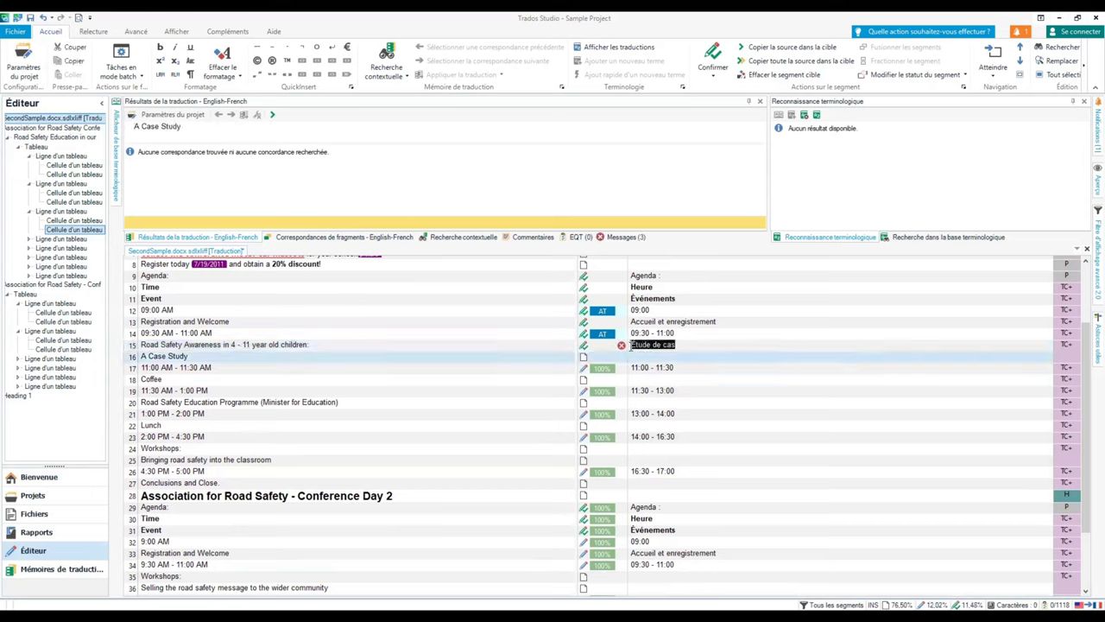
click(689, 345)
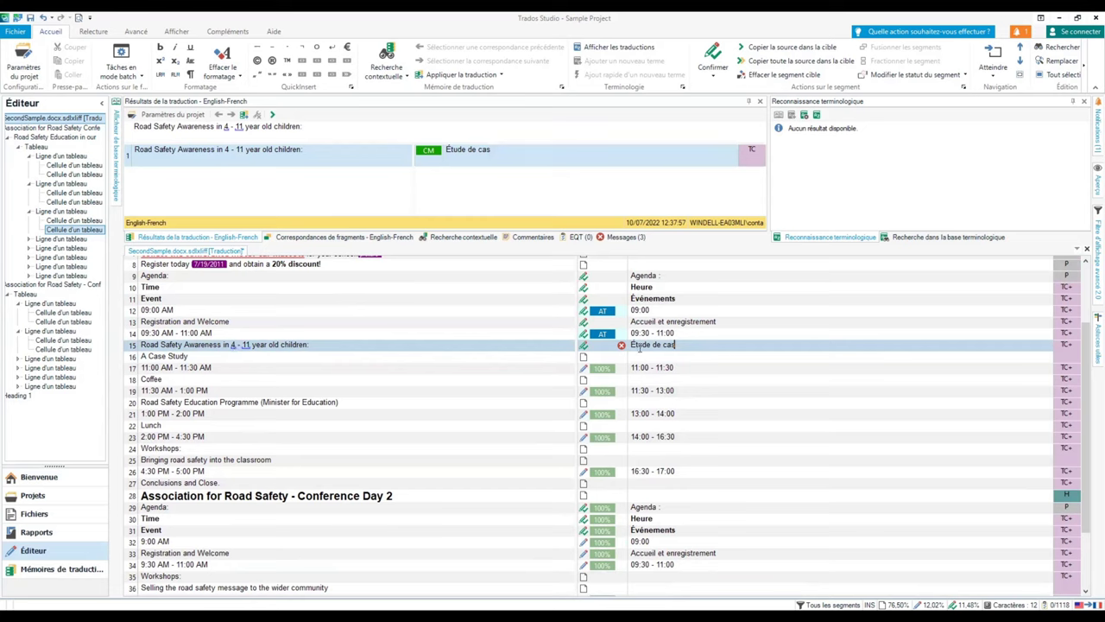
mouse_move(621, 345)
Move the text "Étude de cas" from the target of segment 15 to the target of segment 16.
drag(677, 344, 629, 345)
key(ctrl+c)
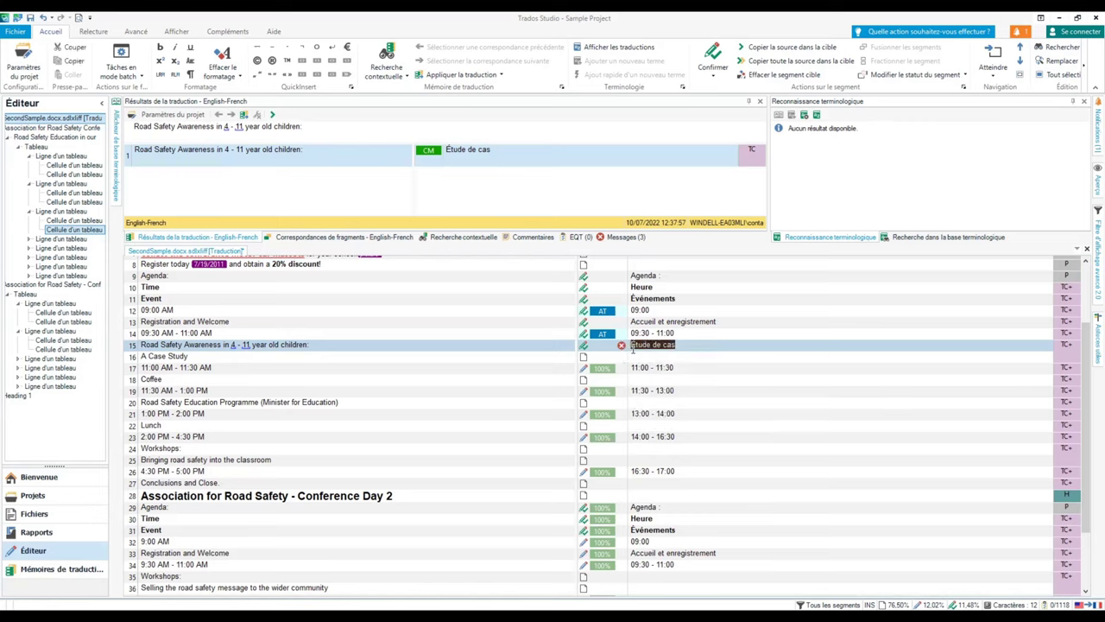
key(Delete)
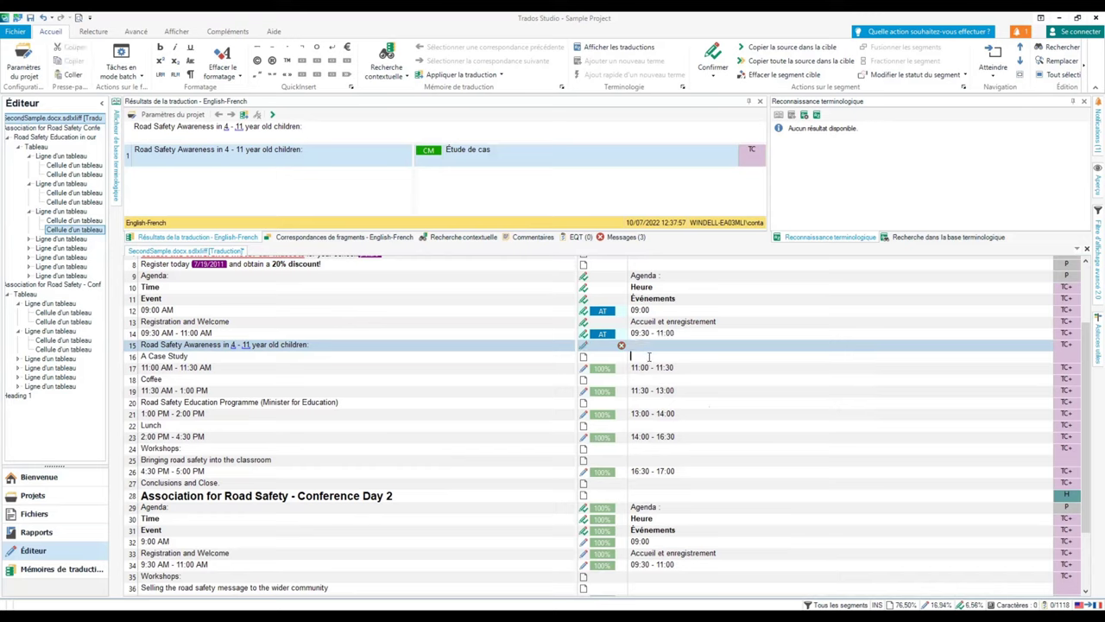
click(650, 357)
key(ctrl+v)
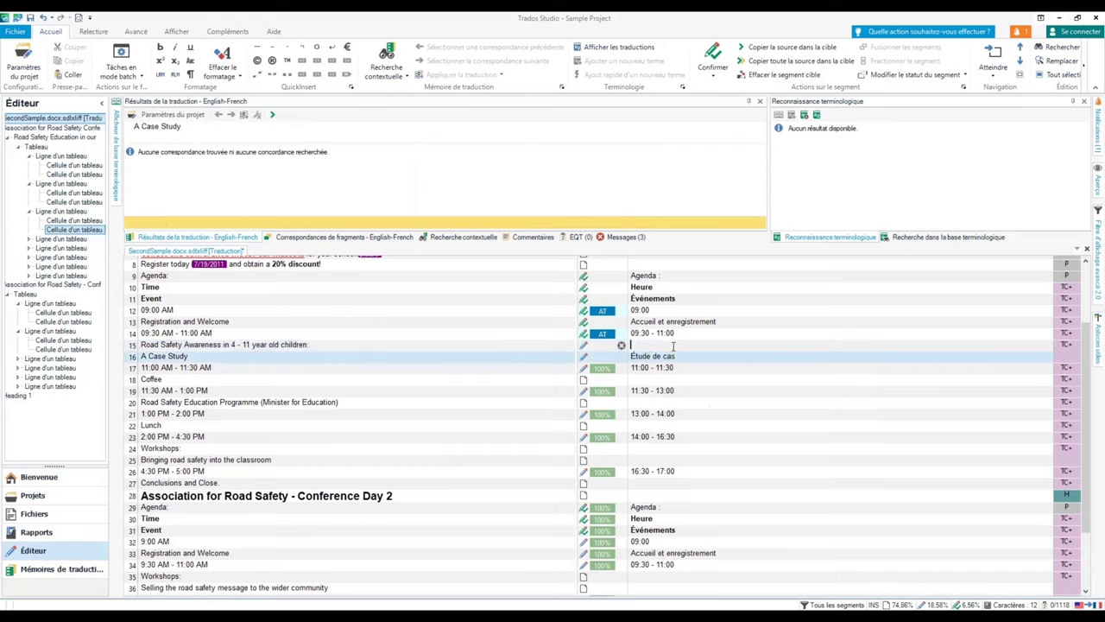
Confirm segment 16 and return to the empty target cell of segment 15.
click(670, 344)
click(679, 356)
key(ctrl+Return)
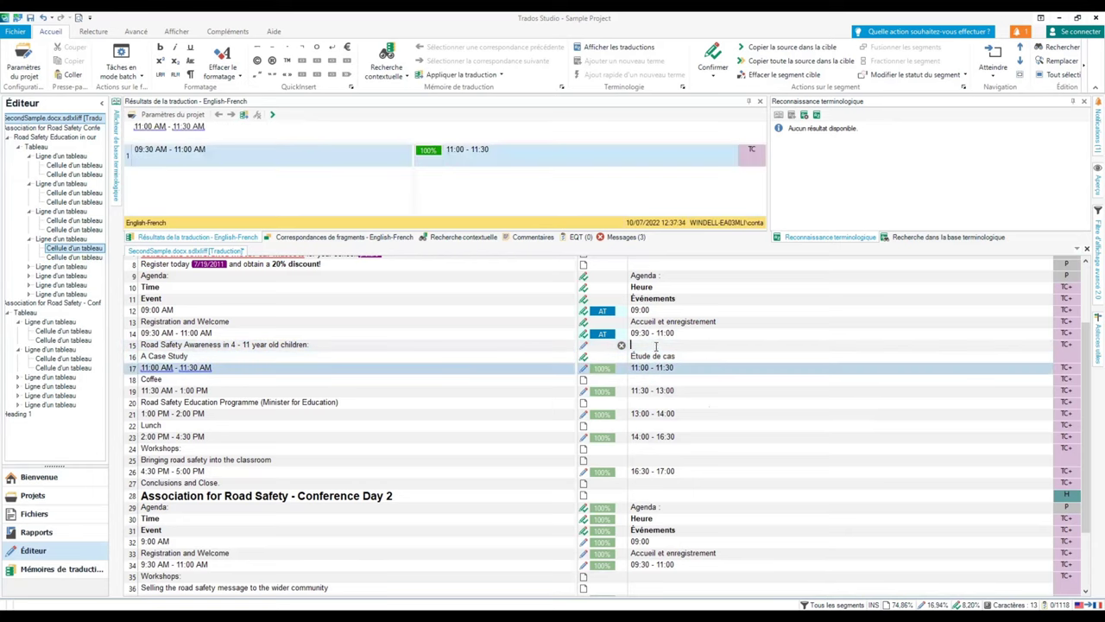
click(656, 345)
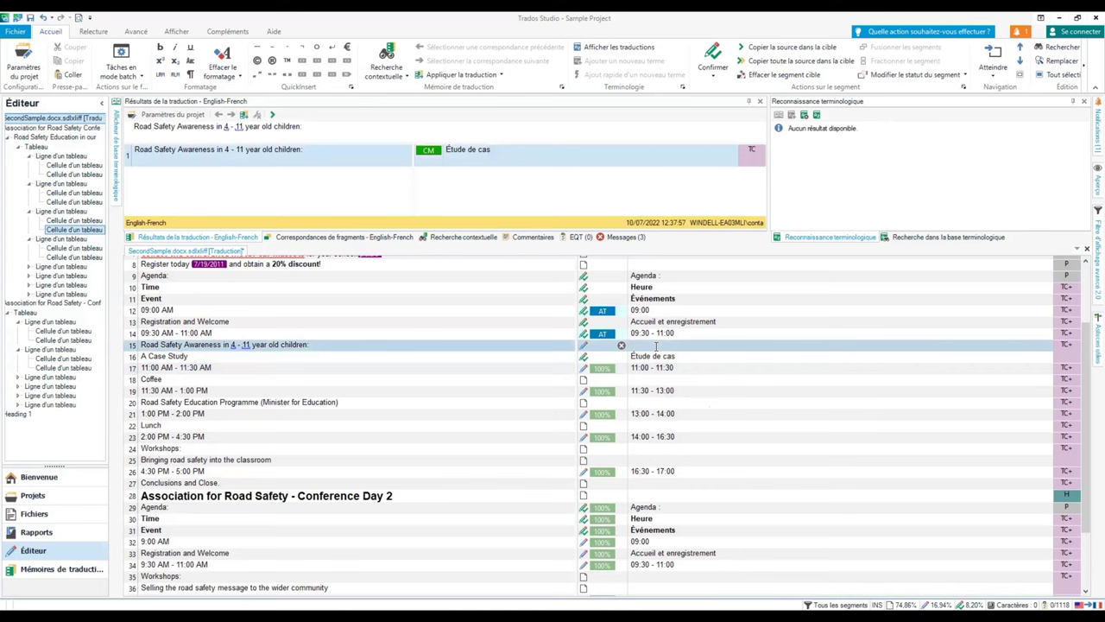
scroll(657, 345, up, 1)
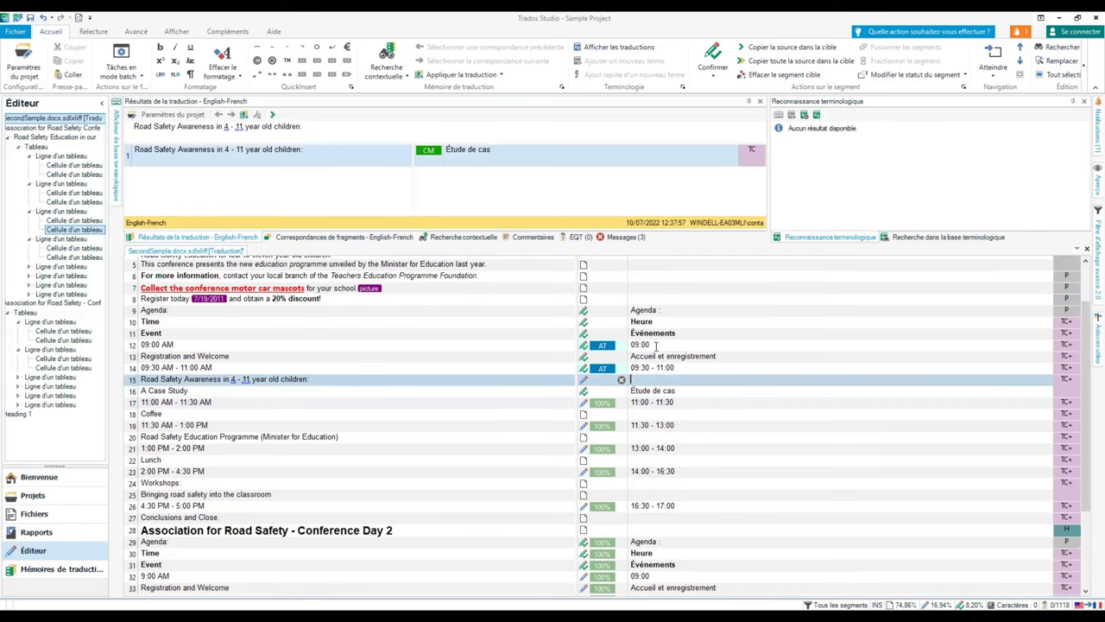
click(645, 288)
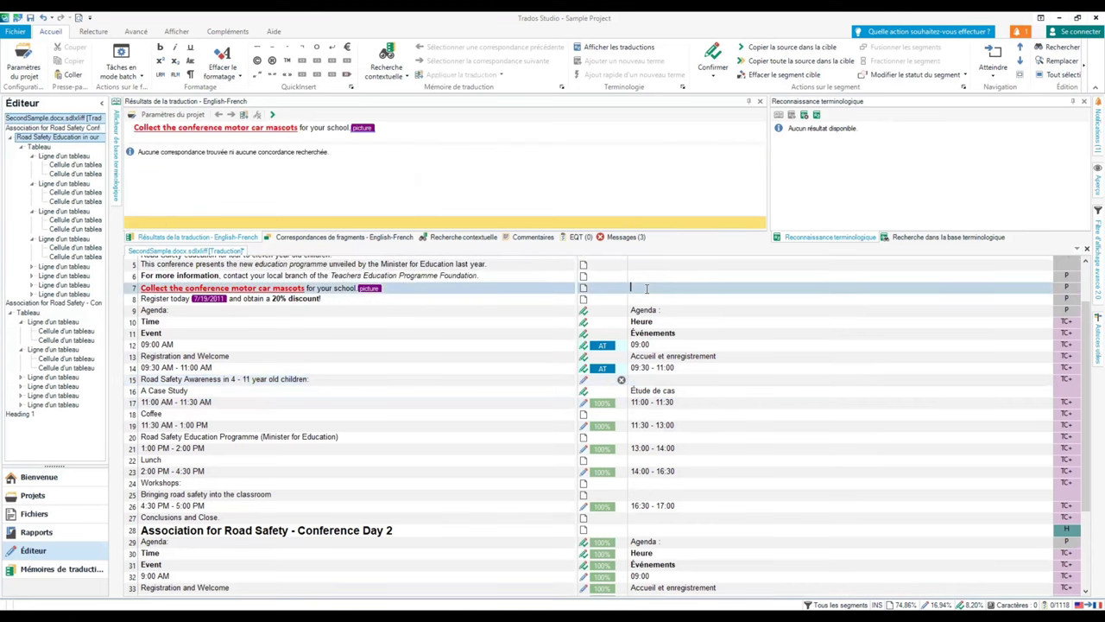
click(645, 295)
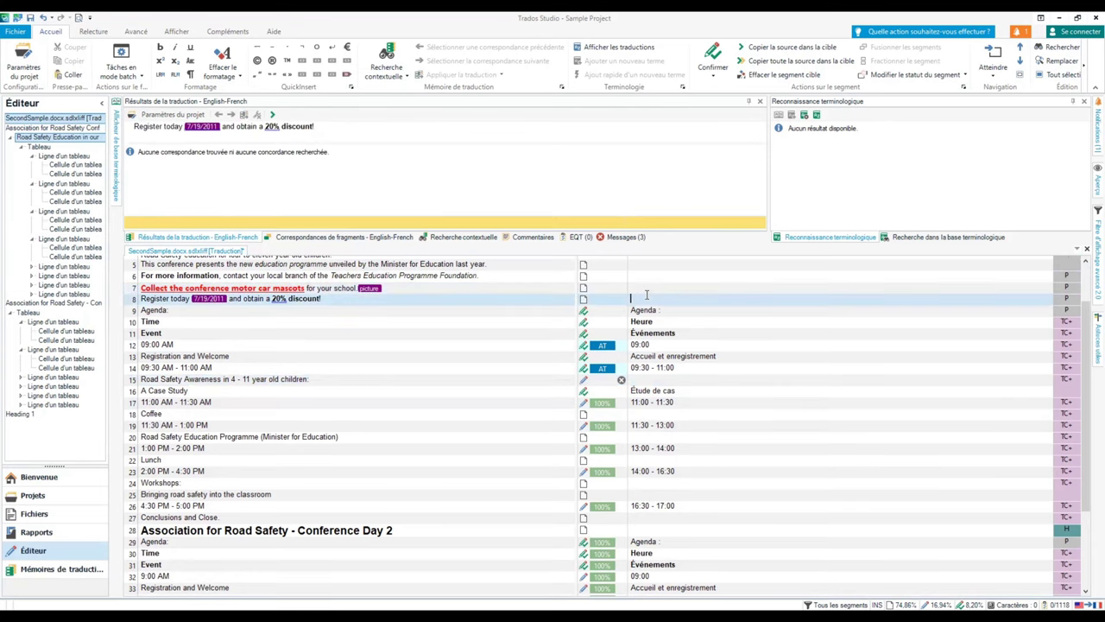
Enter the French translation of "Conclusions and Close." in segment 27 as "Conclusions et clôture" and confirm the segment.
scroll(645, 296, down, 2)
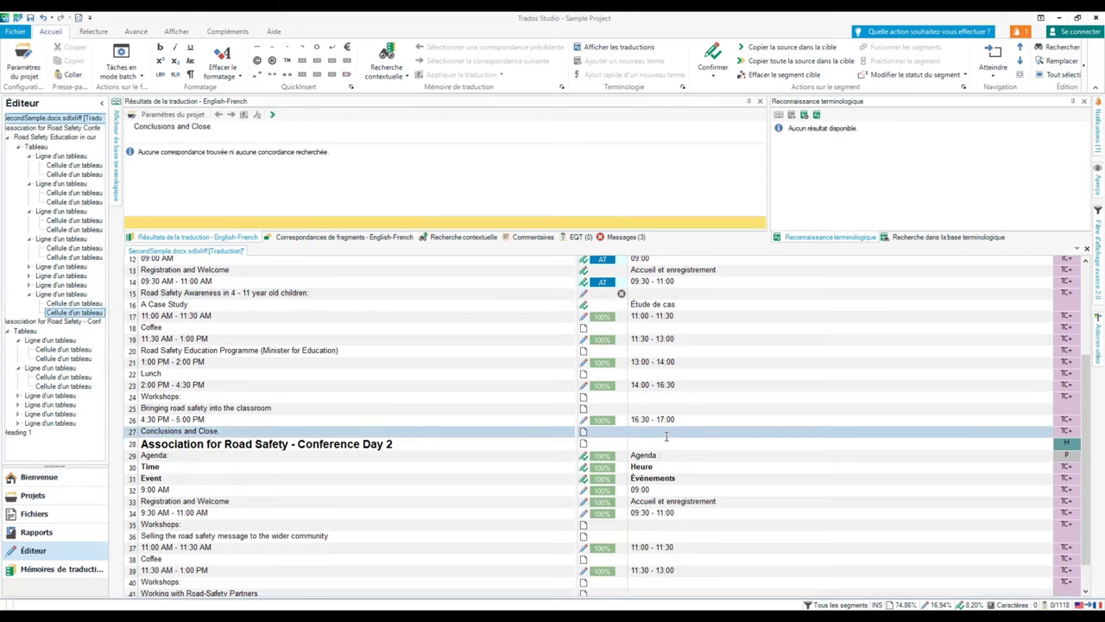
text(Conclusions)
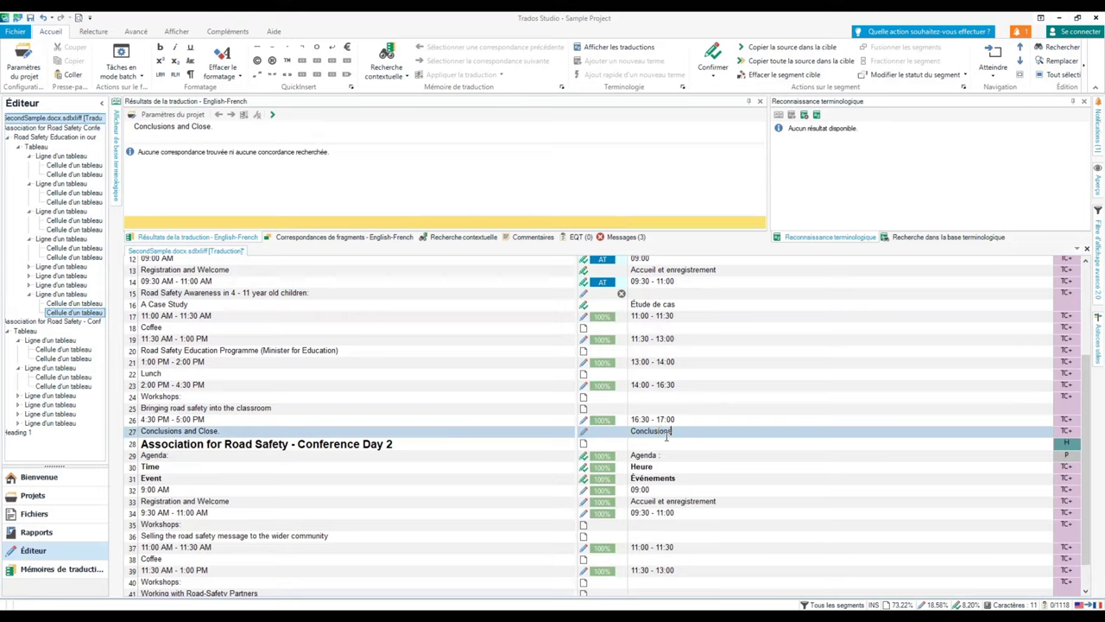
text( et clôture)
key(ctrl+Return)
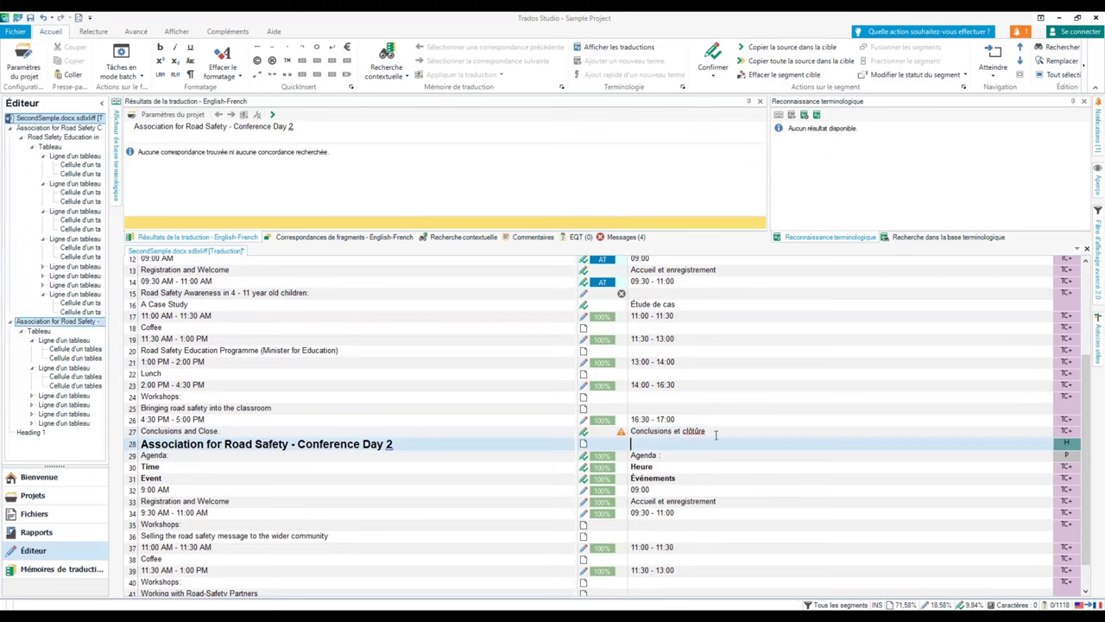
Correct the spelling of "clôture" in segment 27, add the final period so it reads "Conclusions et clôture.", and confirm it again.
right_click(714, 433)
key(Escape)
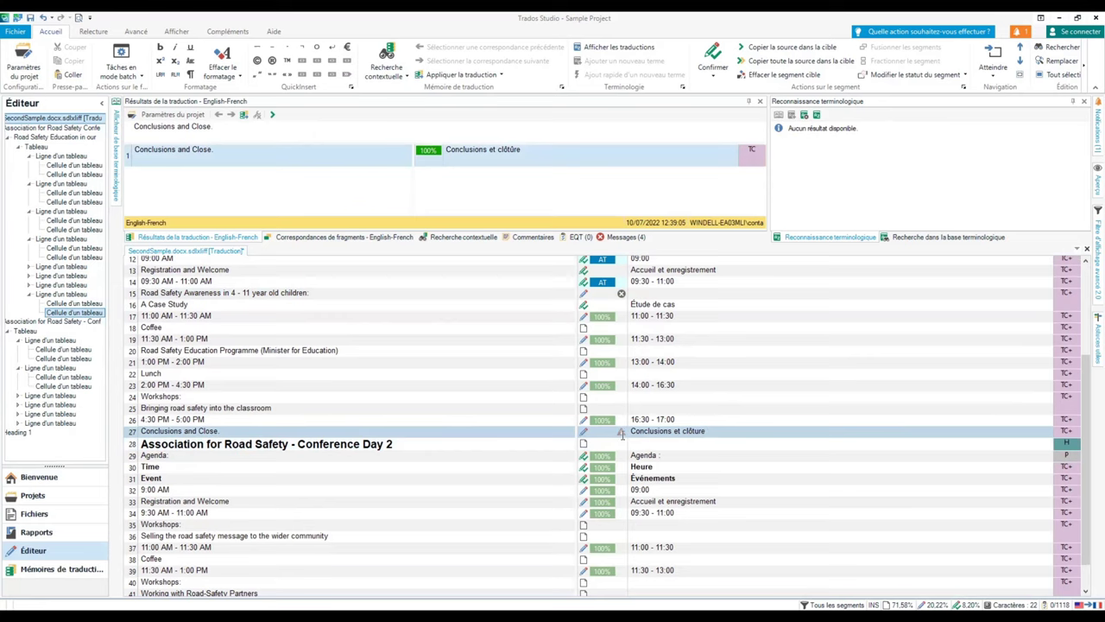
mouse_move(621, 432)
key(ctrl+Return)
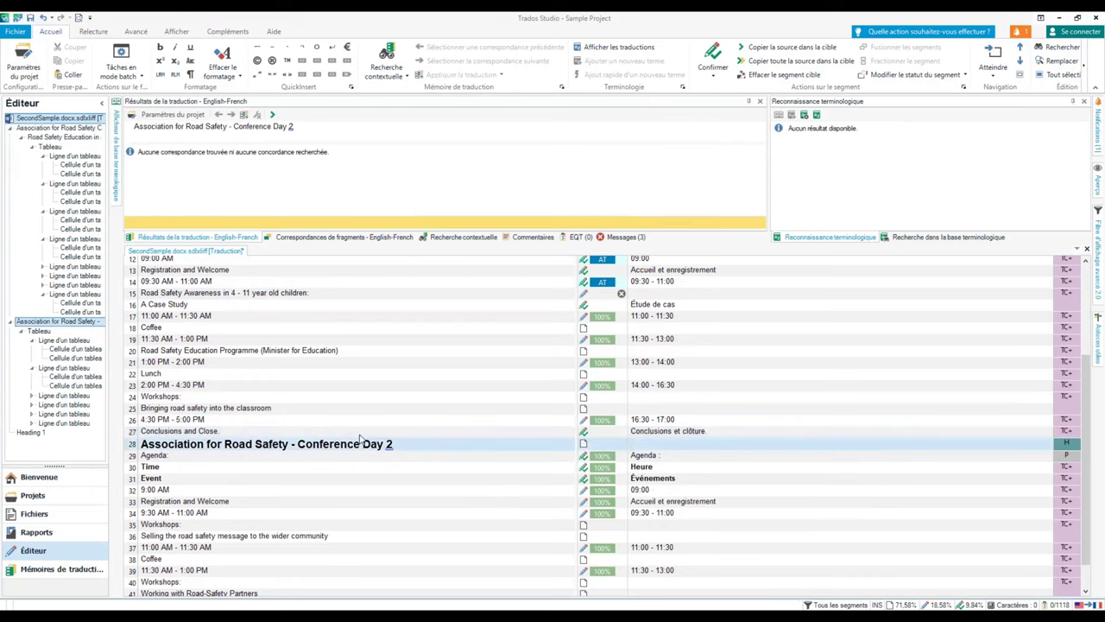
Confirm the prefilled time ranges in segments 17 and 19, and inspect the error flag on segment 19.
scroll(308, 442, down, 1)
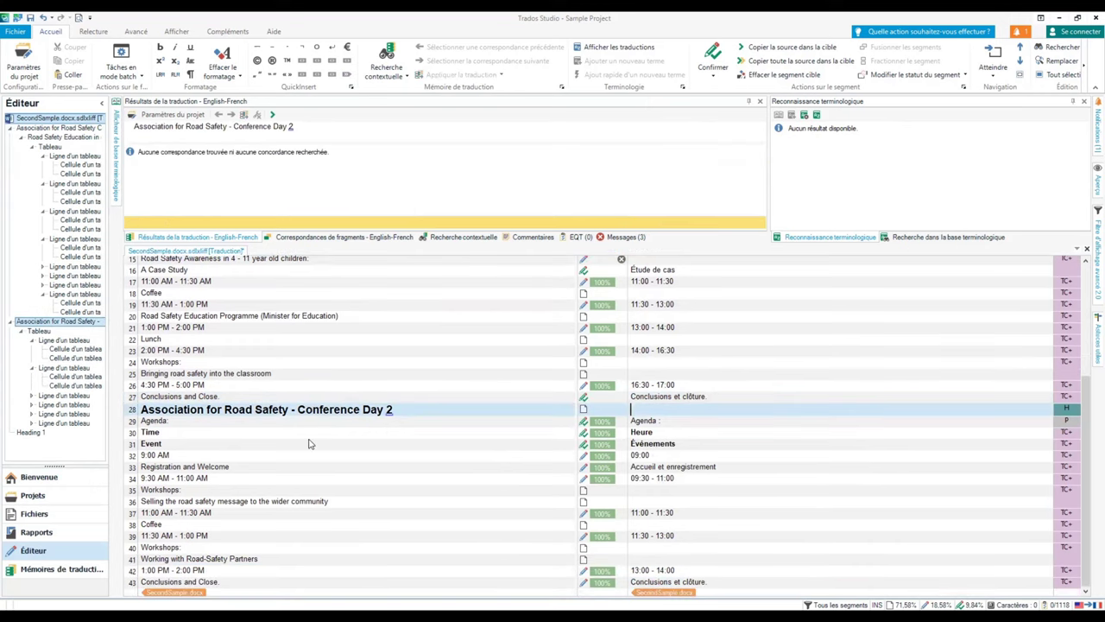
click(652, 490)
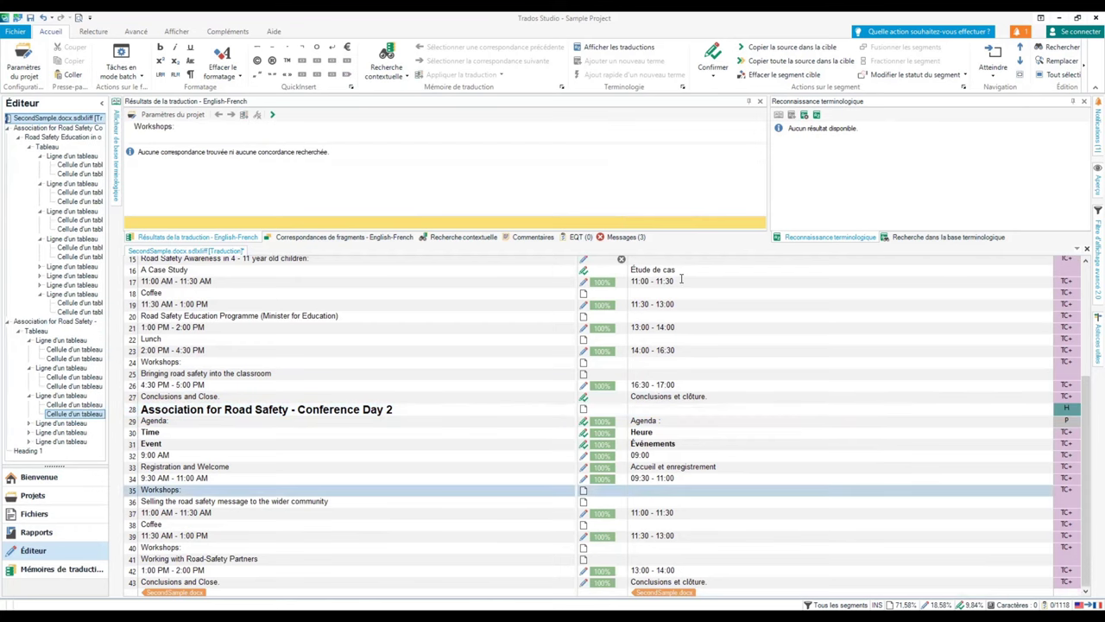
scroll(680, 285, up, 1)
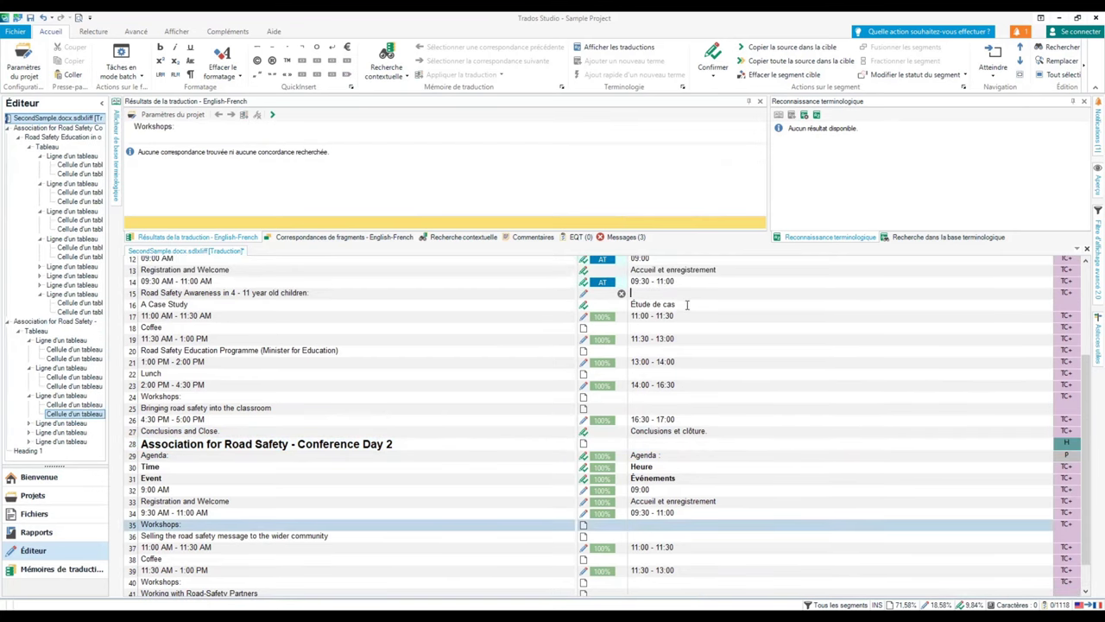
click(687, 299)
click(687, 306)
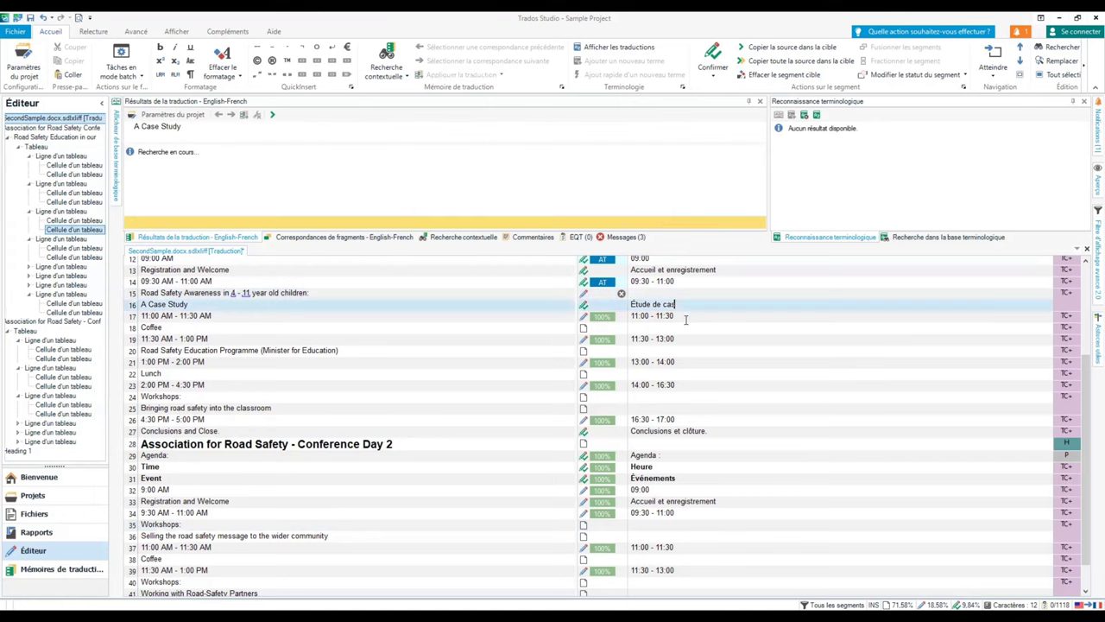
click(686, 317)
click(687, 327)
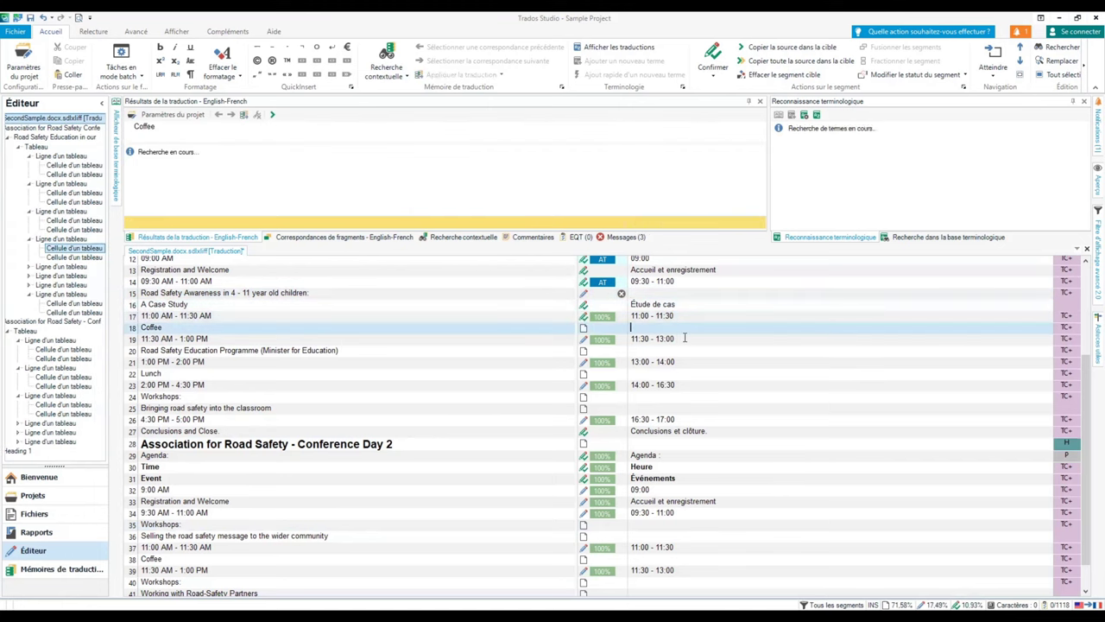
click(682, 338)
key(Down)
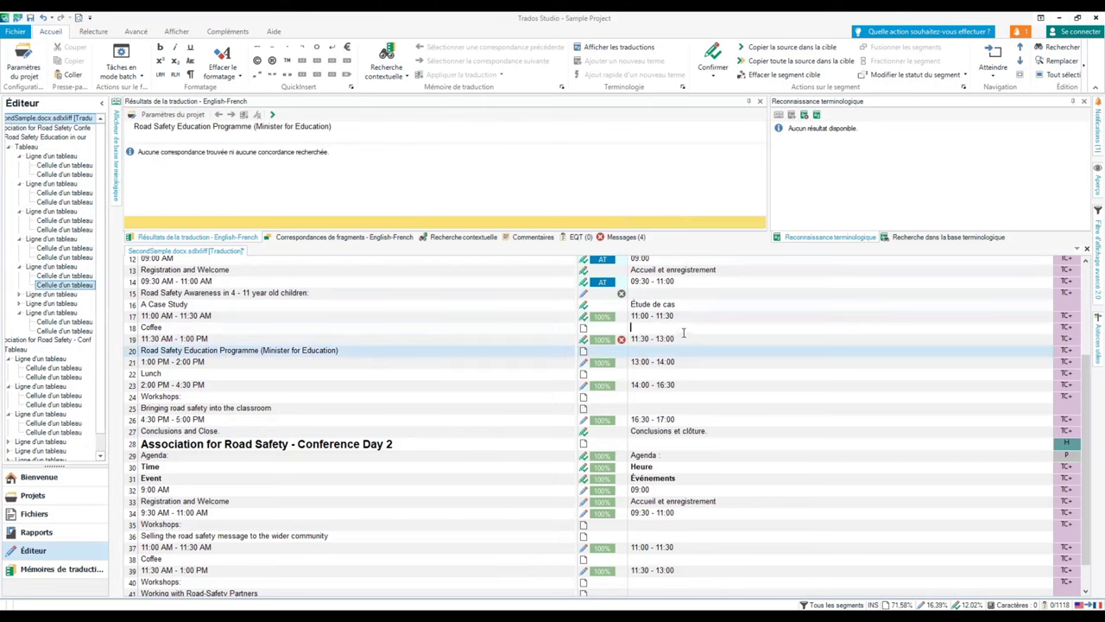
click(682, 338)
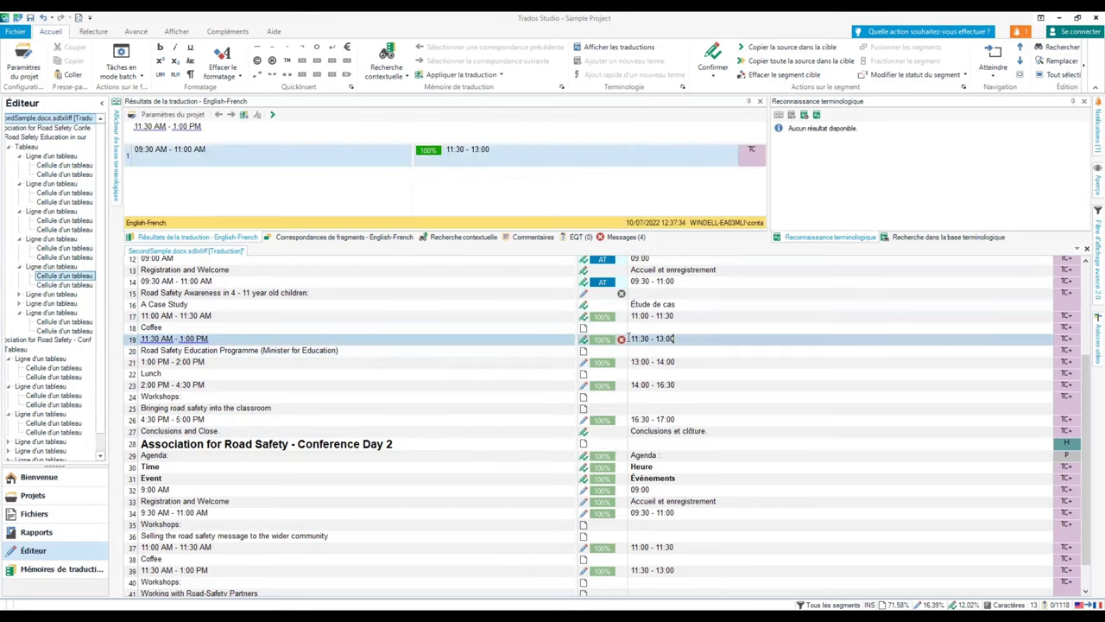
mouse_move(627, 338)
Enter "Déjeuner" as the translation of "Lunch" in segment 22 and confirm it.
click(673, 373)
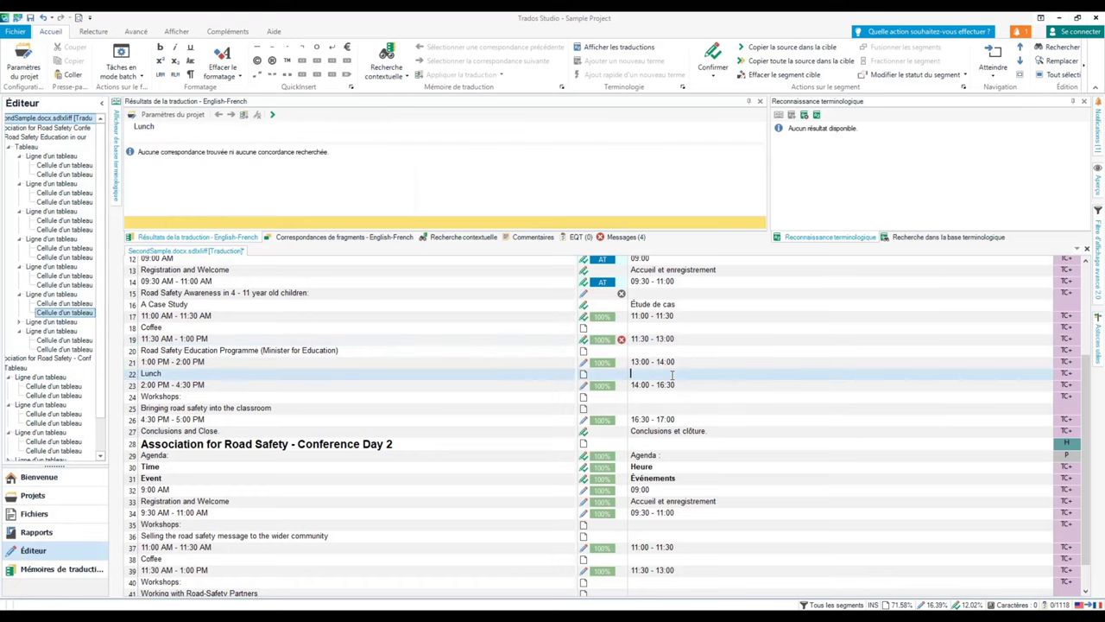
text(Déjeuner)
key(ctrl+Return)
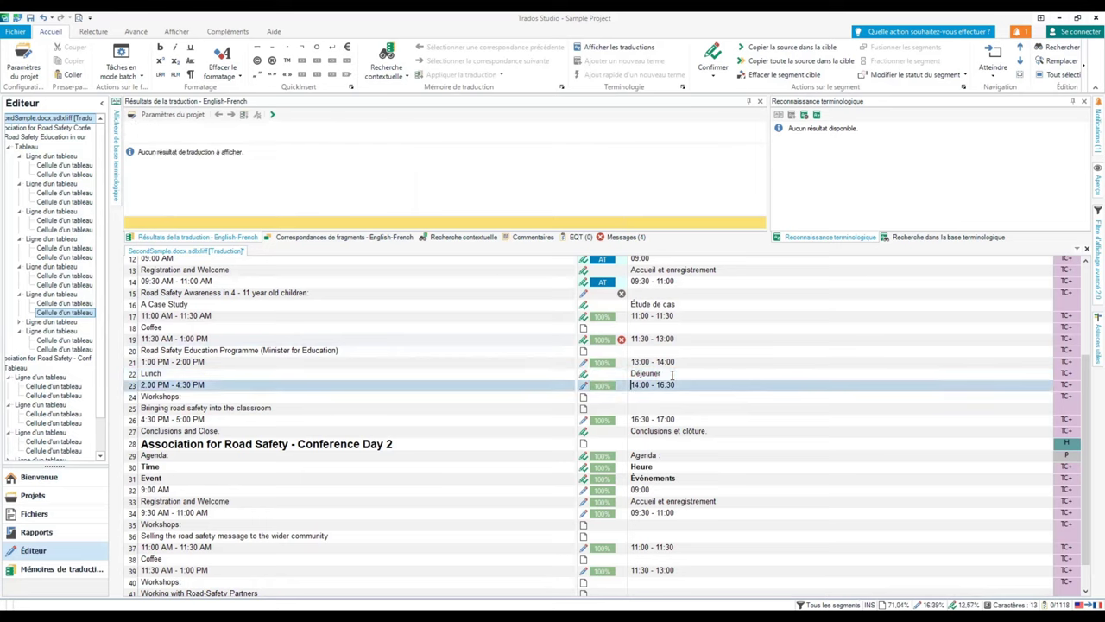
Enter "Ateliers :" as the translation of "Workshops:" in segment 24 and confirm it.
click(674, 395)
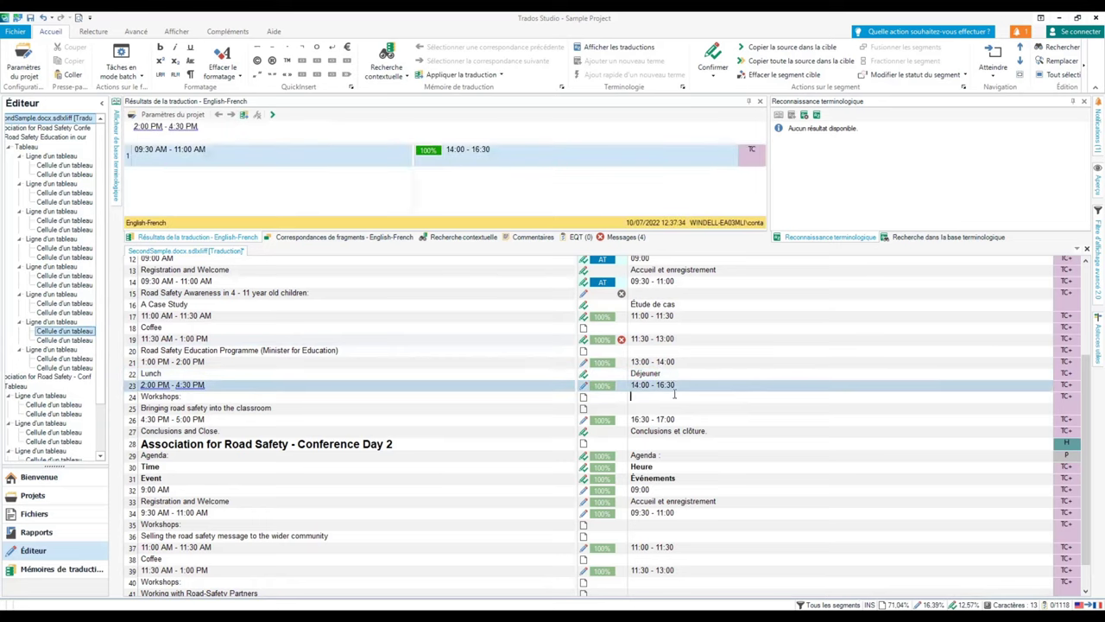
text(ss)
key(BackSpace)
key(BackSpace)
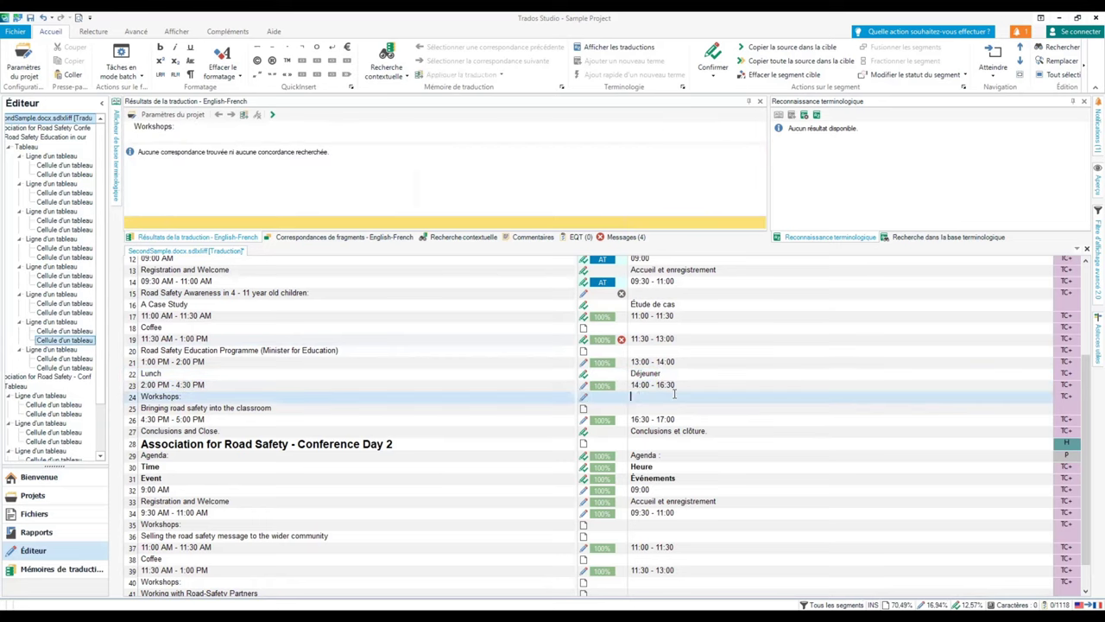
text(Ateliers :)
key(ctrl+Return)
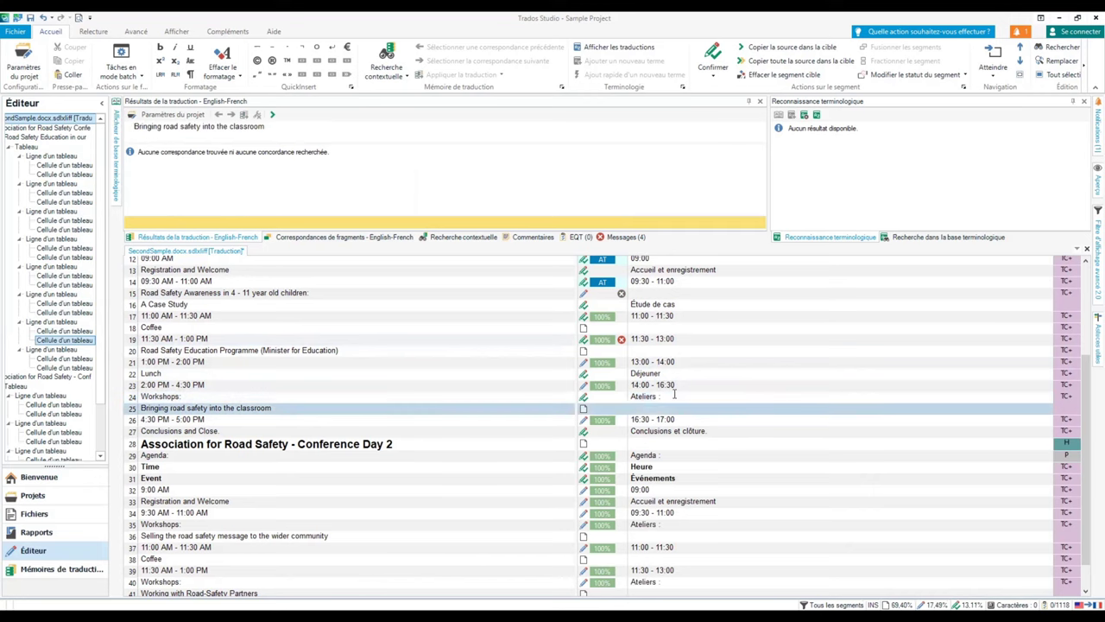
Enter "Pause café" as the translation of "Coffee" in segment 38 and confirm it.
scroll(672, 394, down, 1)
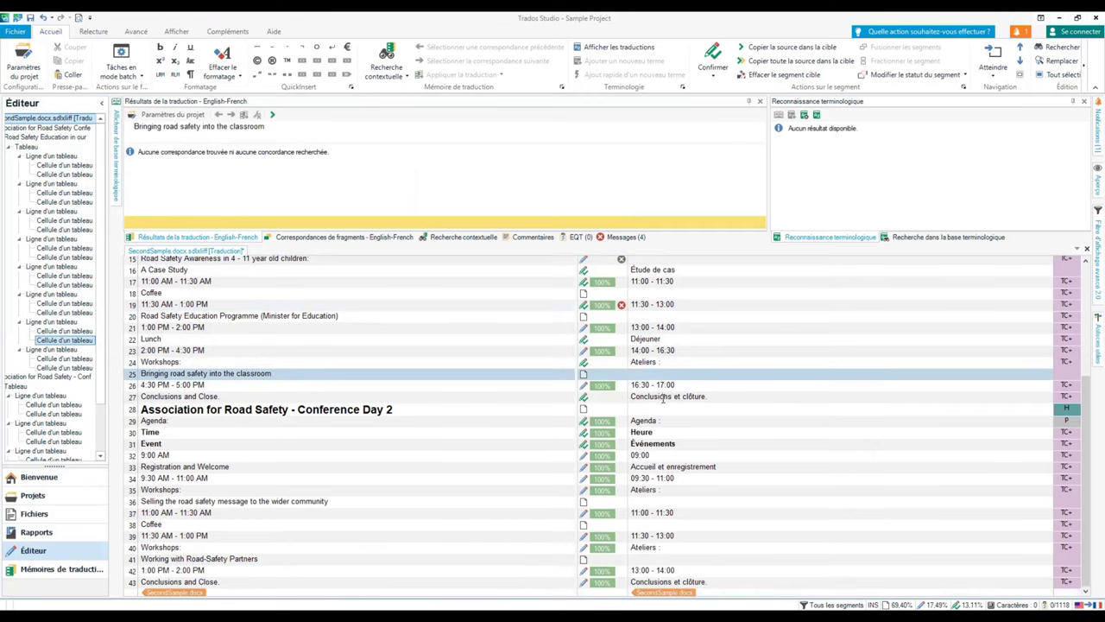
click(661, 399)
click(661, 421)
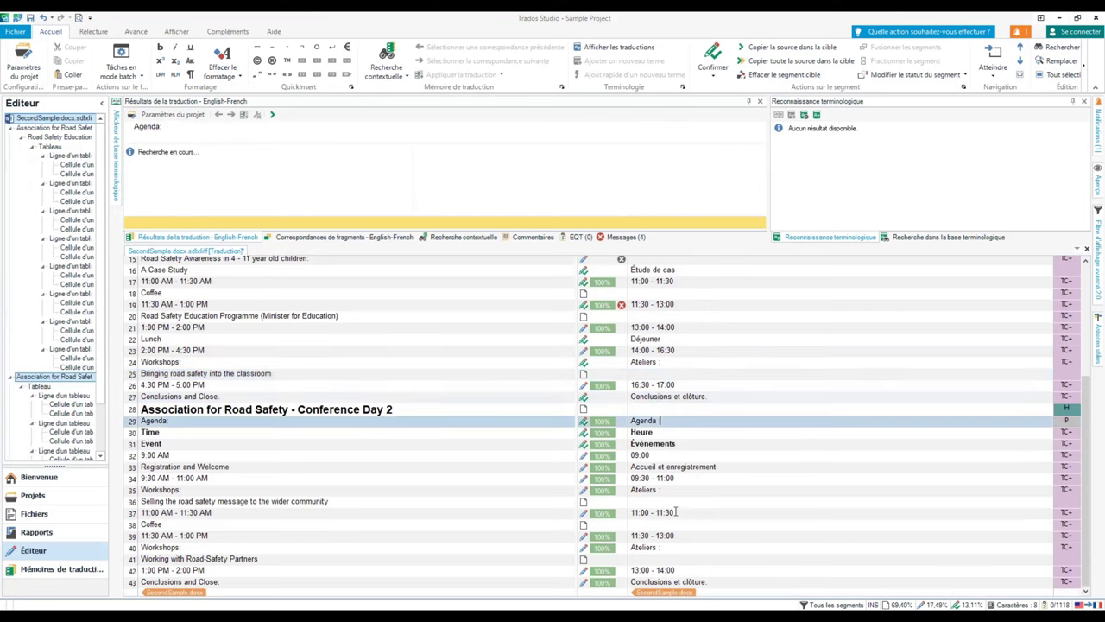
click(667, 501)
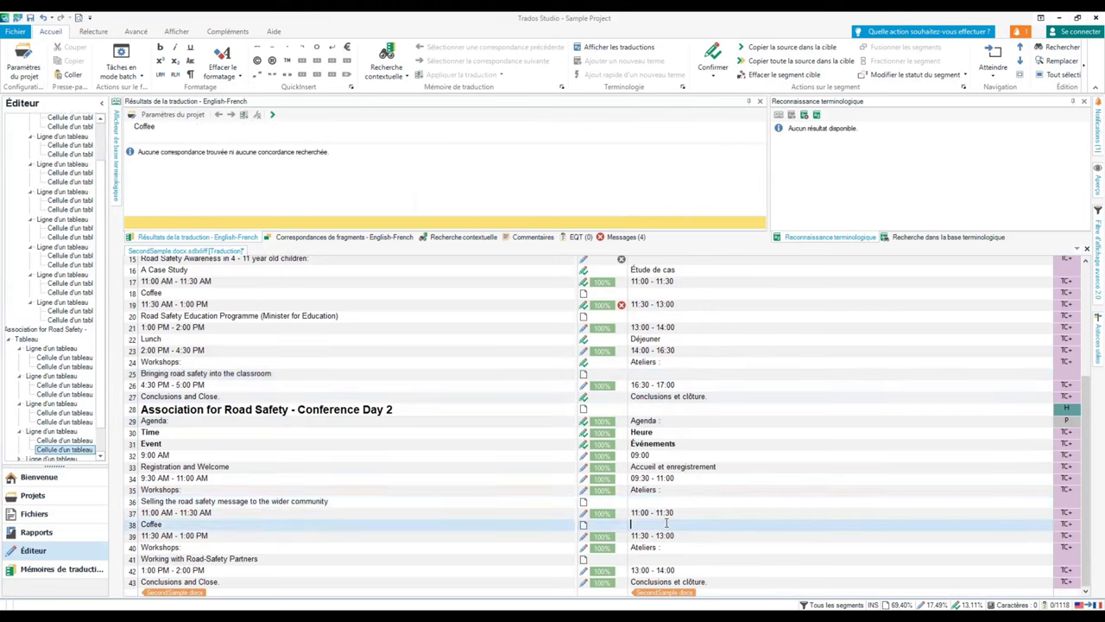
text(Pause café)
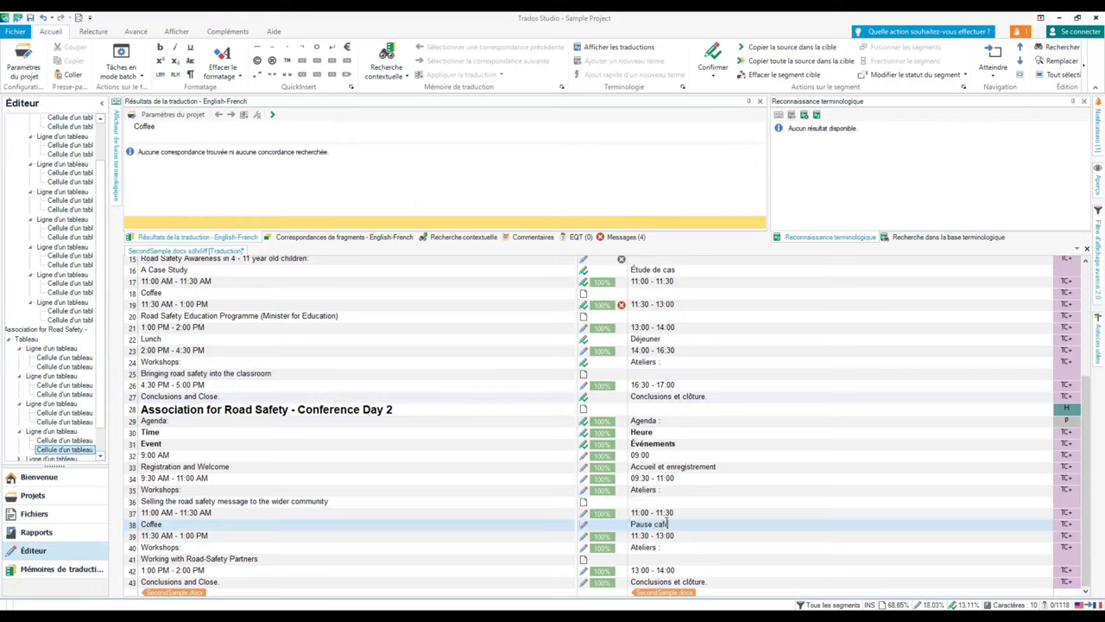
key(ctrl+Return)
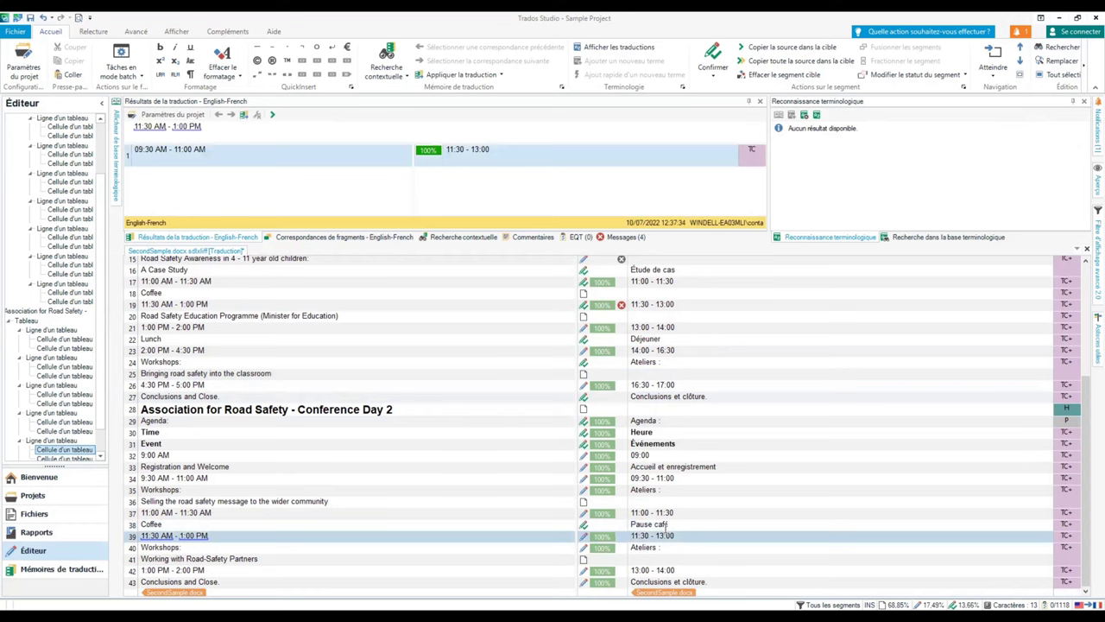
Review the segment translations, match percentages and confirmation statuses throughout the document, including the propagated closing segment 43.
click(720, 582)
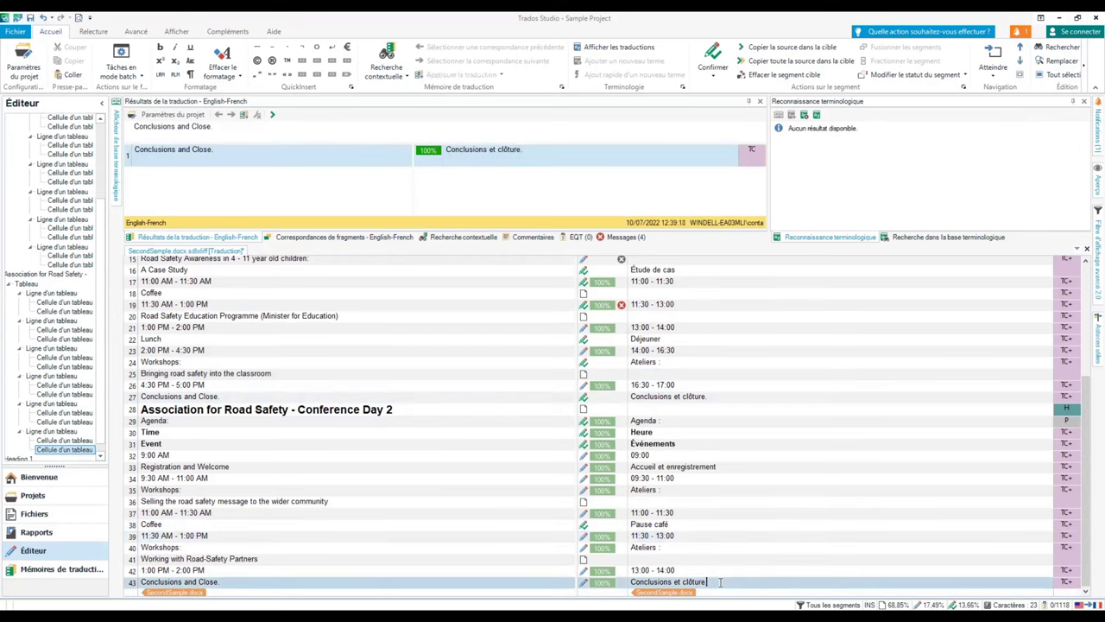
scroll(720, 582, up, 4)
scroll(720, 582, up, 1)
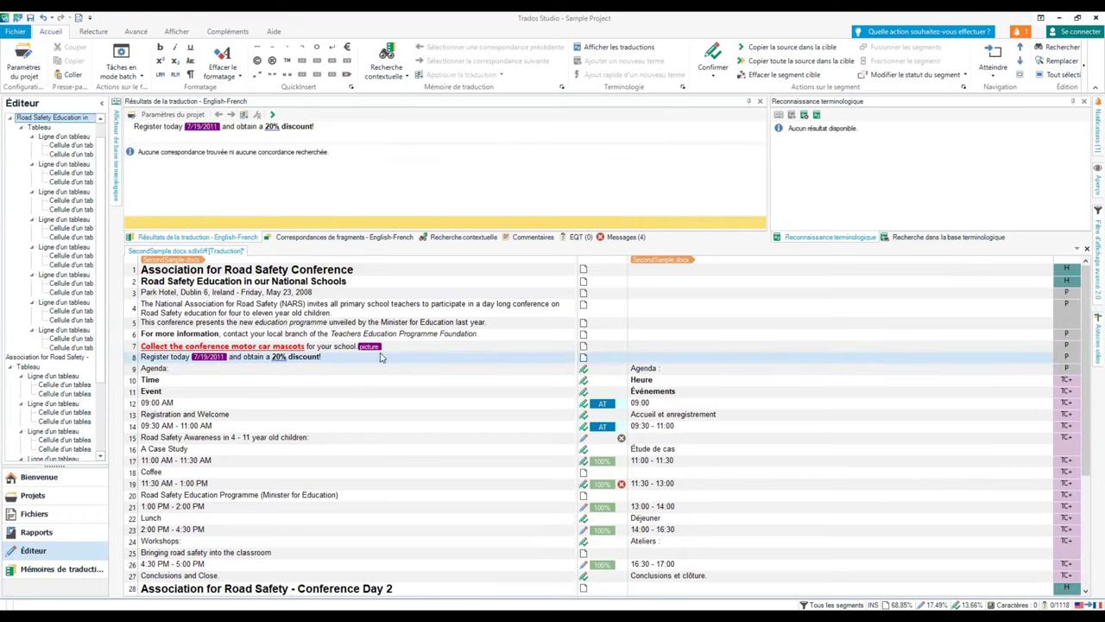
scroll(701, 398, down, 3)
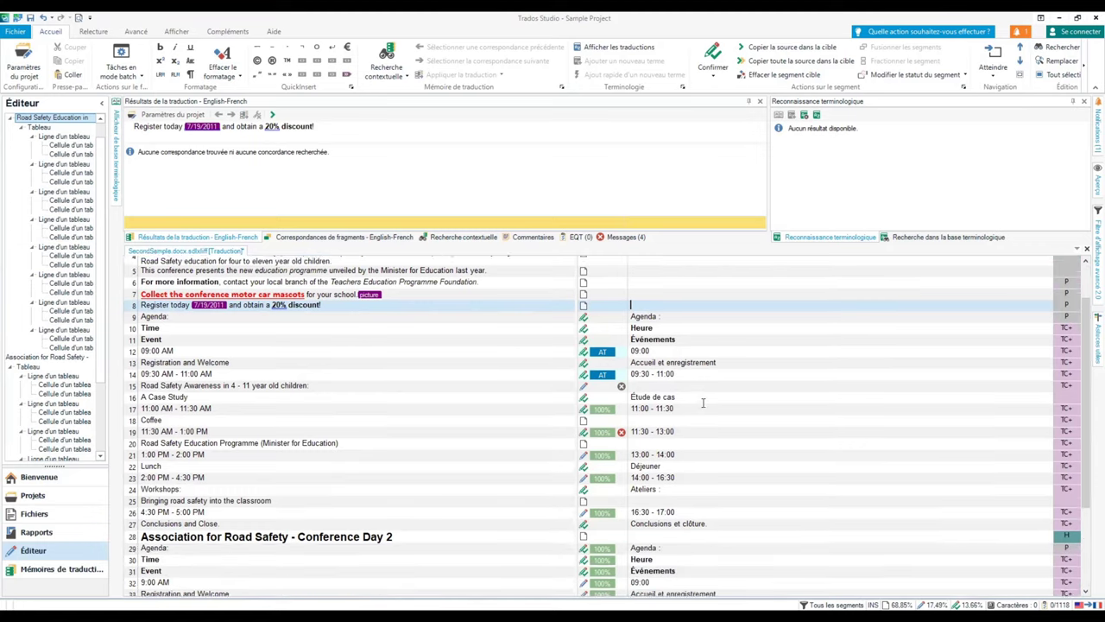
scroll(702, 402, down, 2)
scroll(701, 402, up, 4)
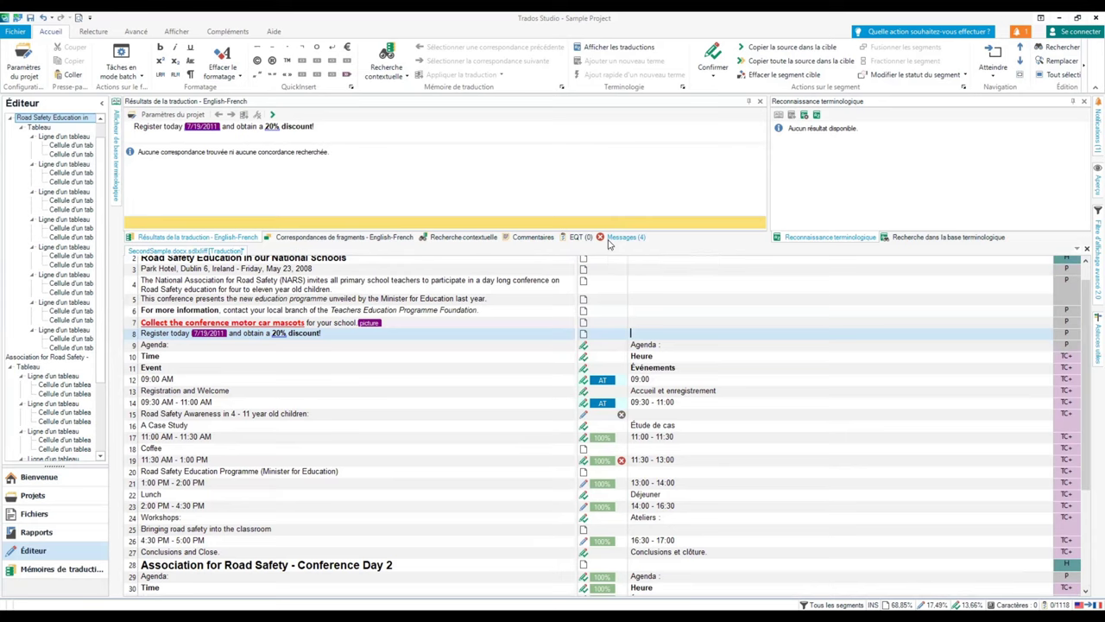
scroll(632, 395, down, 3)
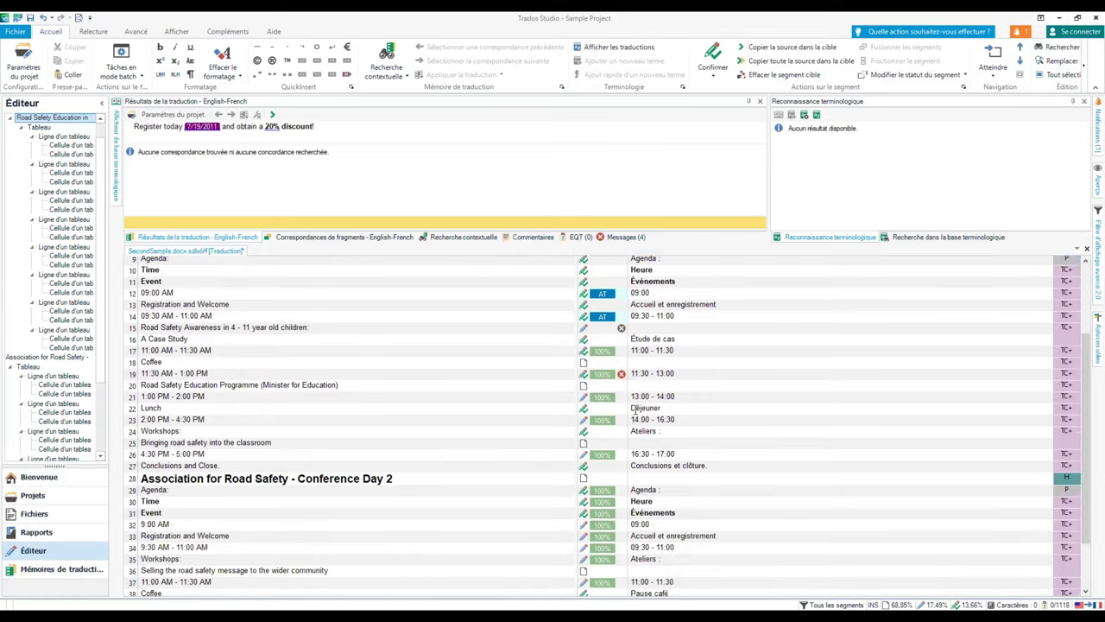
scroll(635, 399, up, 3)
scroll(637, 406, down, 2)
scroll(637, 406, down, 3)
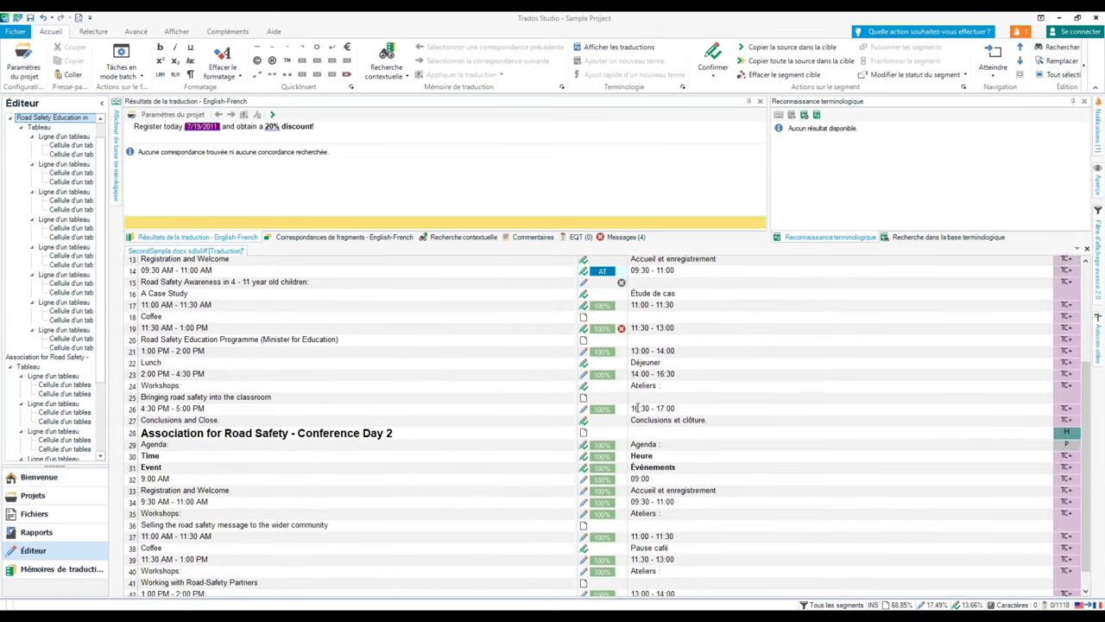
scroll(636, 408, up, 5)
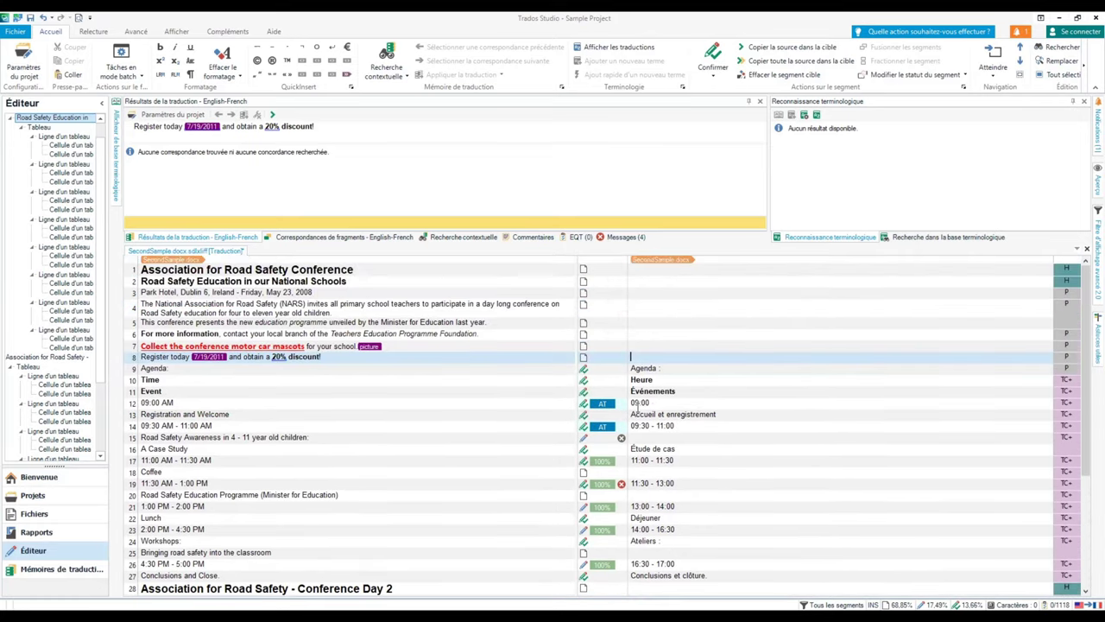
scroll(635, 409, down, 5)
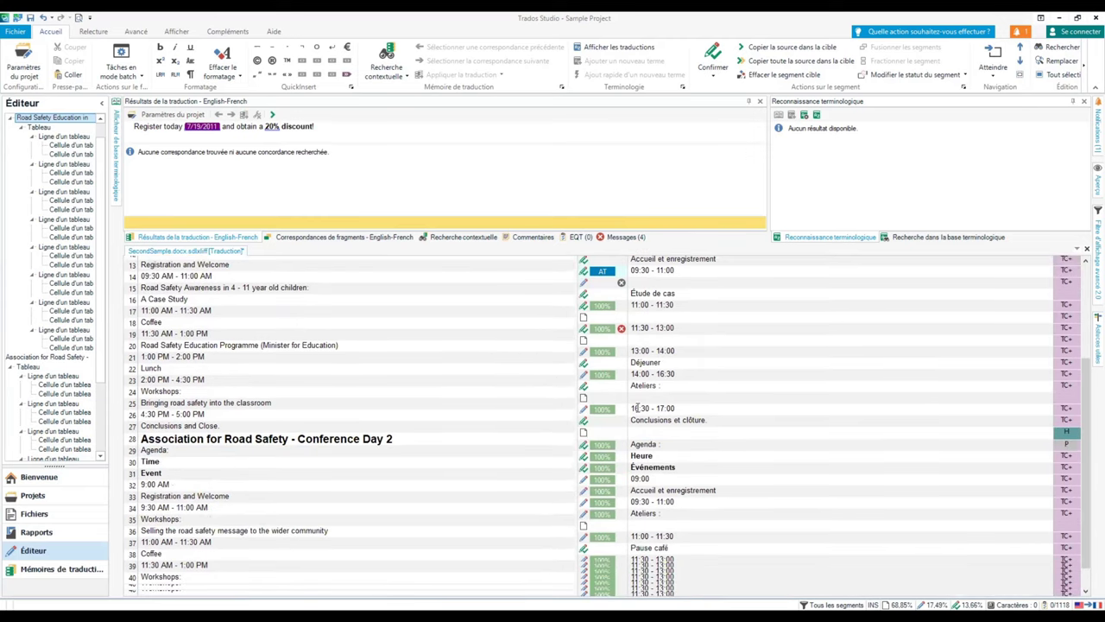
scroll(636, 407, up, 5)
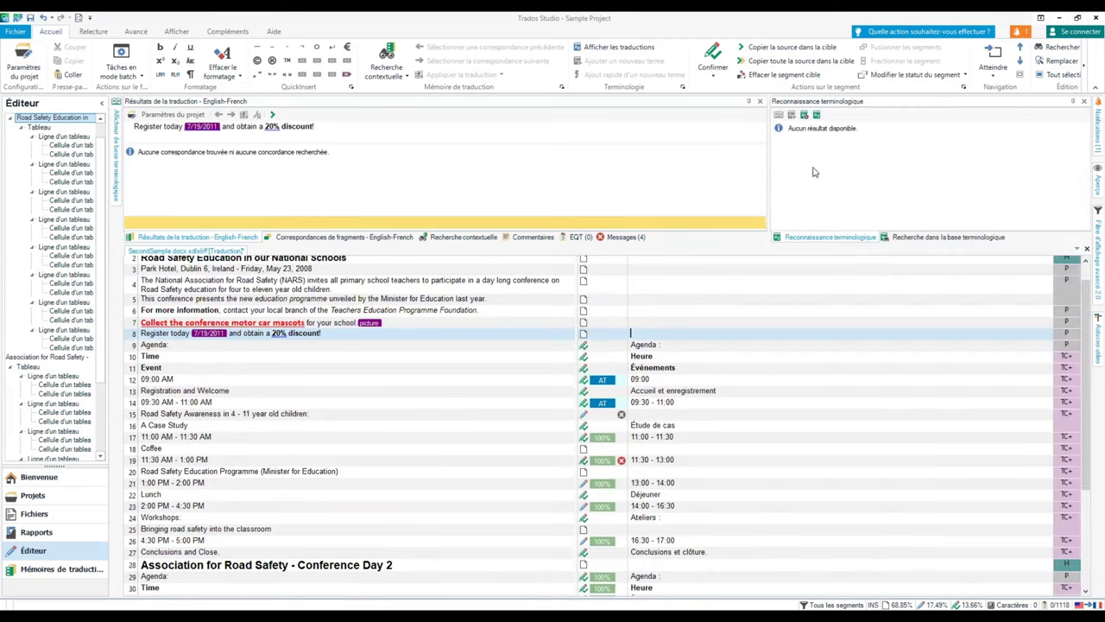
Close SecondSample.docx.sdlxliff with its changes saved and bring up TryPerfectMatch.doc.sdlxliff for translation in the editor.
click(1082, 250)
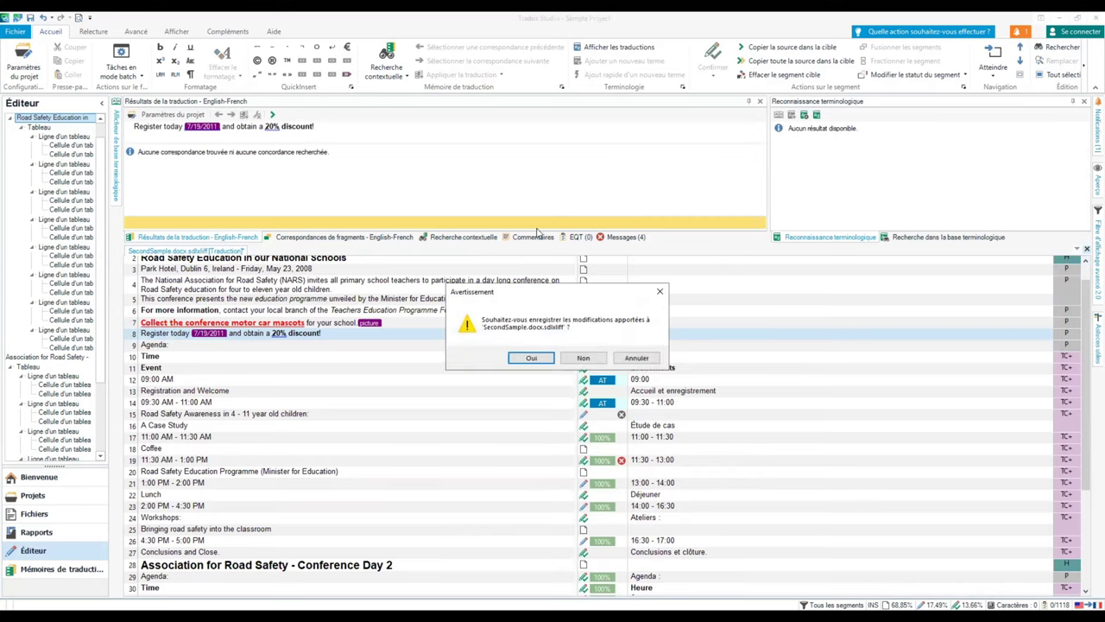
click(532, 358)
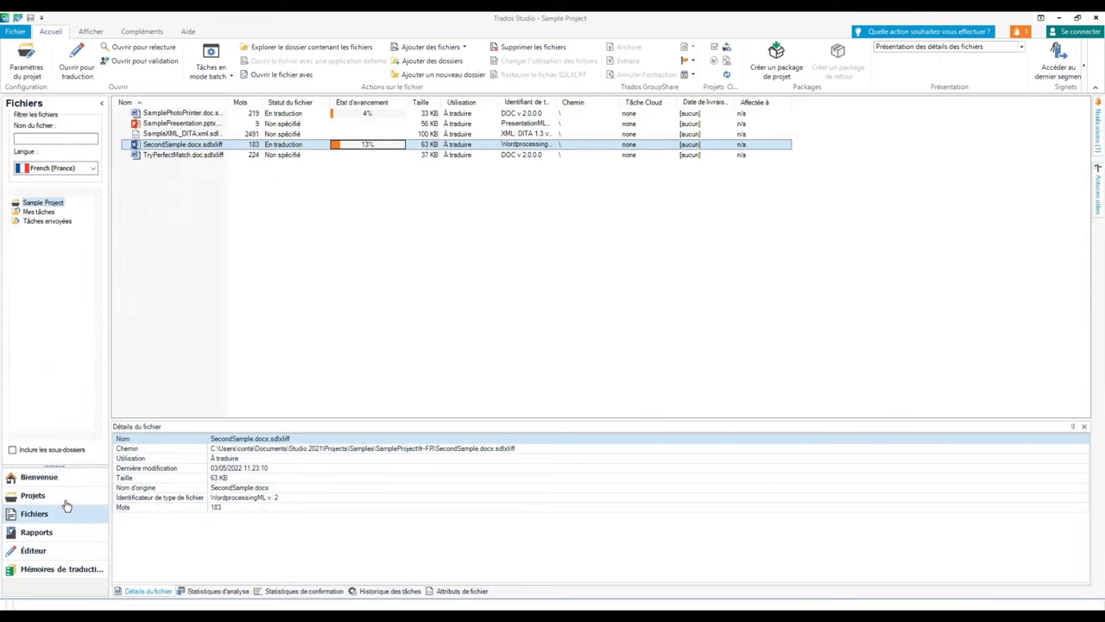
click(51, 558)
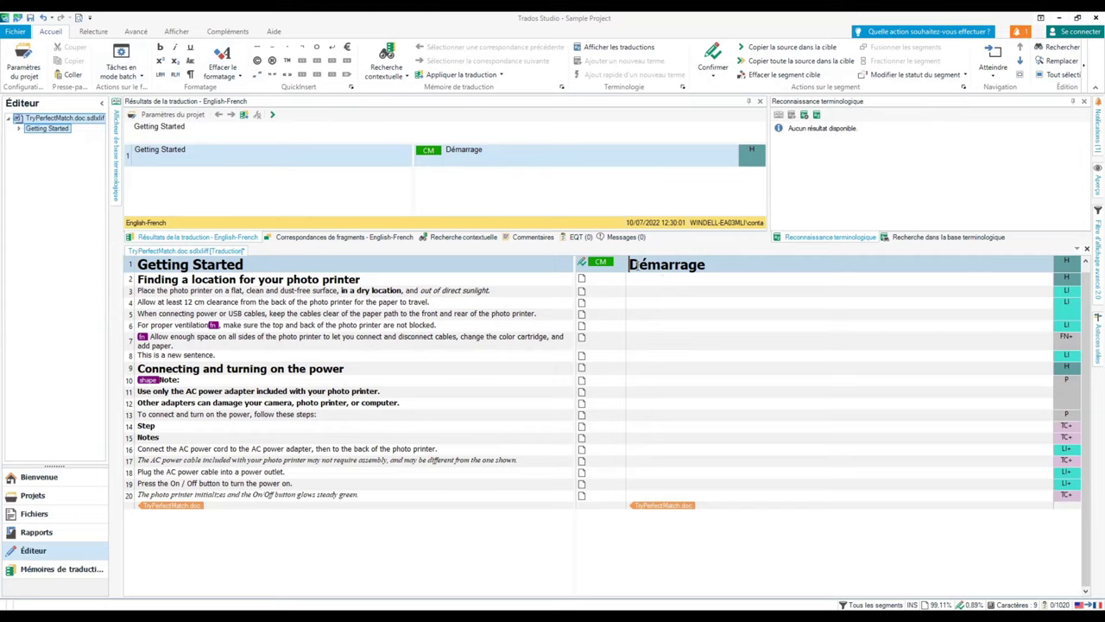
Fill segment 2 with the 100% match "Trouver un emplacement pour votre imprimante photo" and confirm it.
mouse_move(605, 257)
click(630, 278)
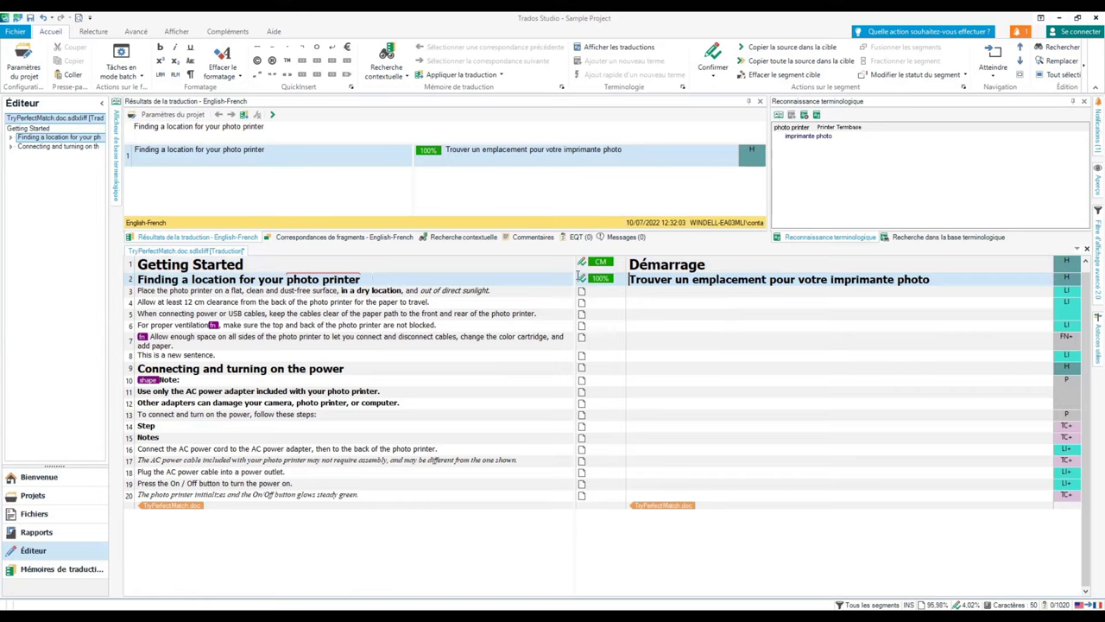
mouse_move(601, 284)
Run a concordance search in the translation memory for "dust-free surface" from the source text of segment 3.
click(651, 294)
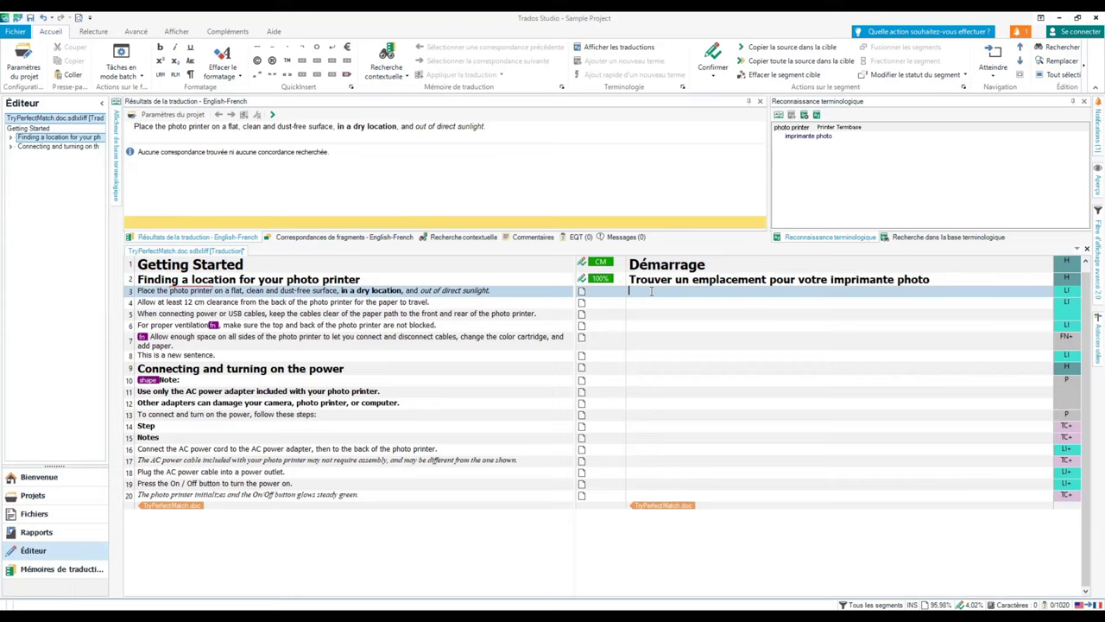
drag(137, 279, 187, 293)
click(187, 294)
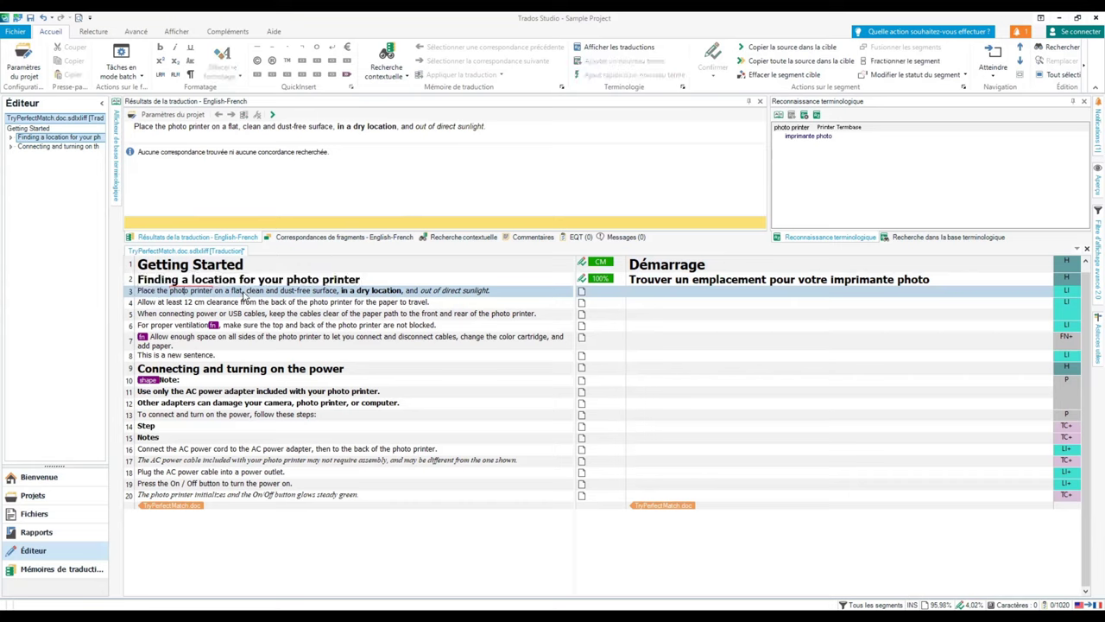
drag(279, 294, 338, 296)
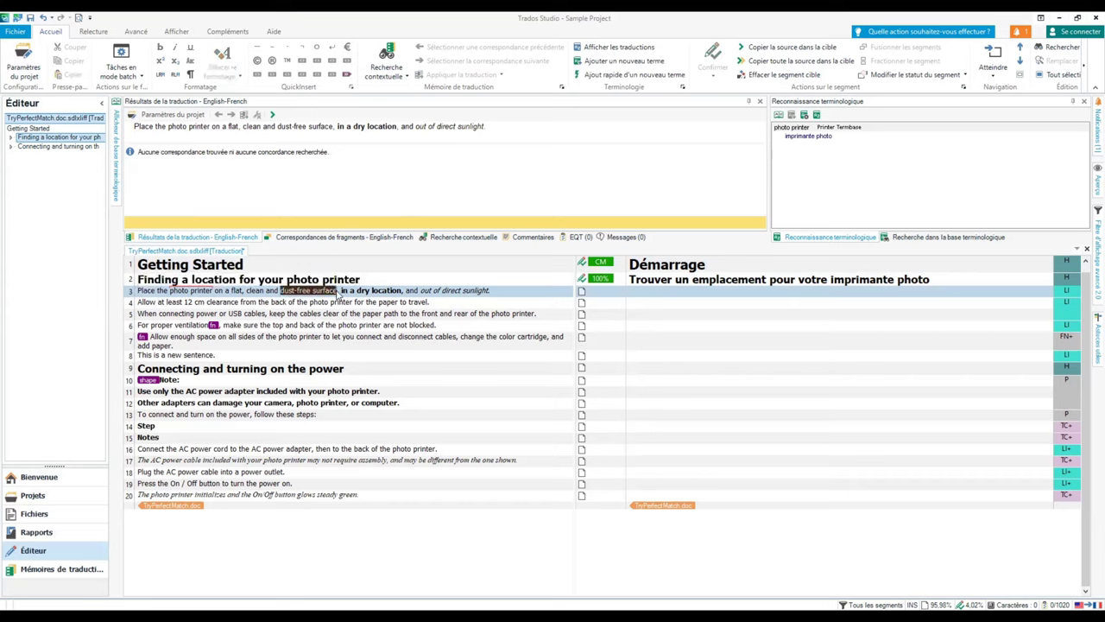
click(386, 54)
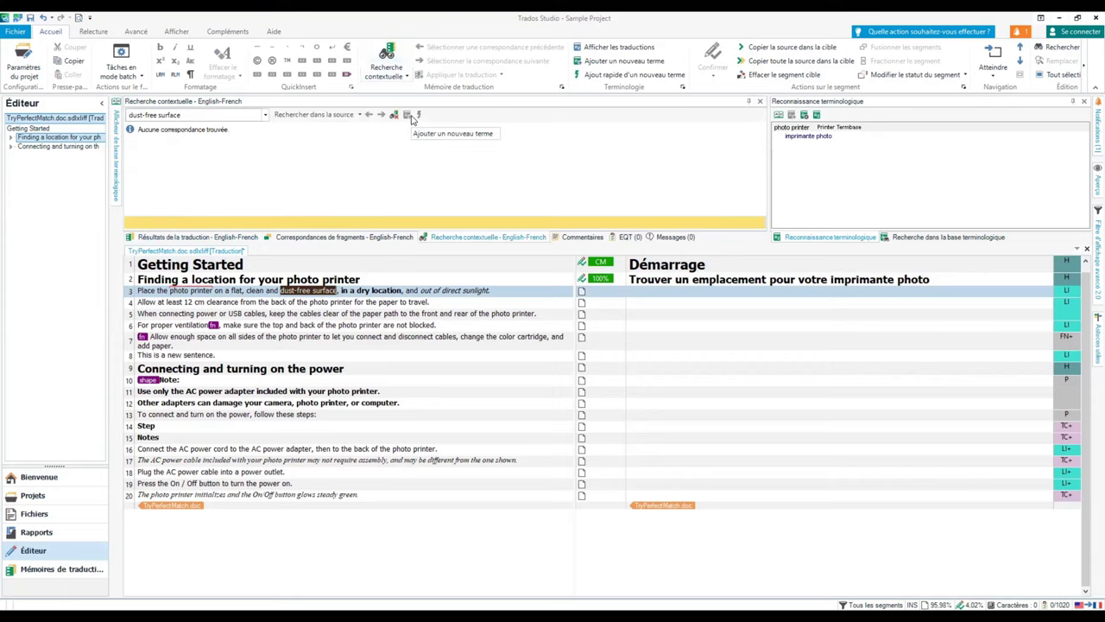
click(386, 295)
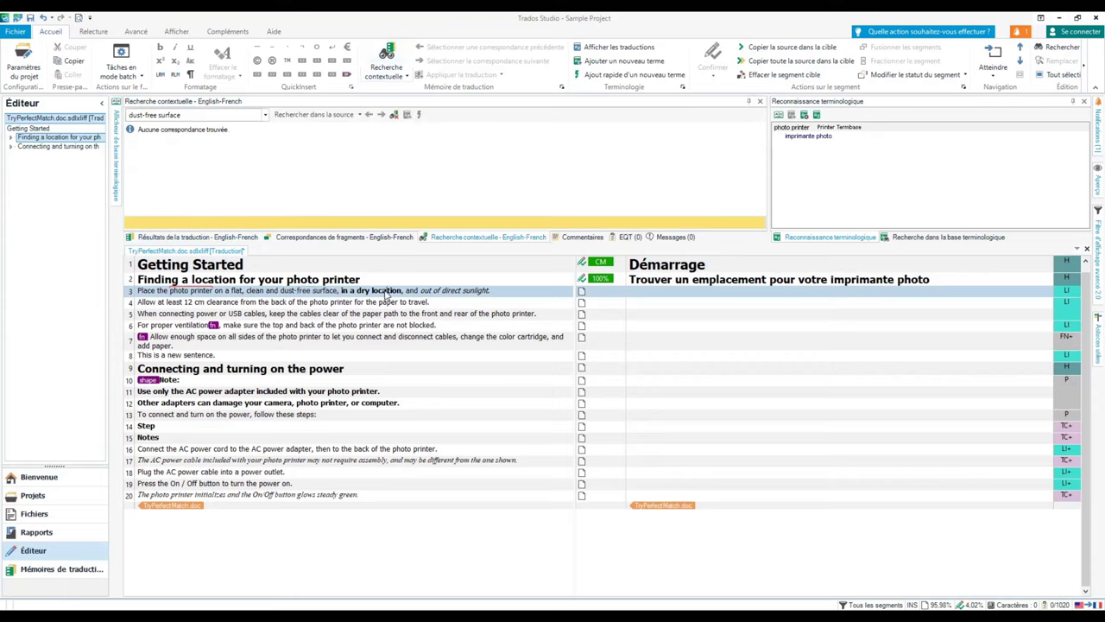
click(659, 294)
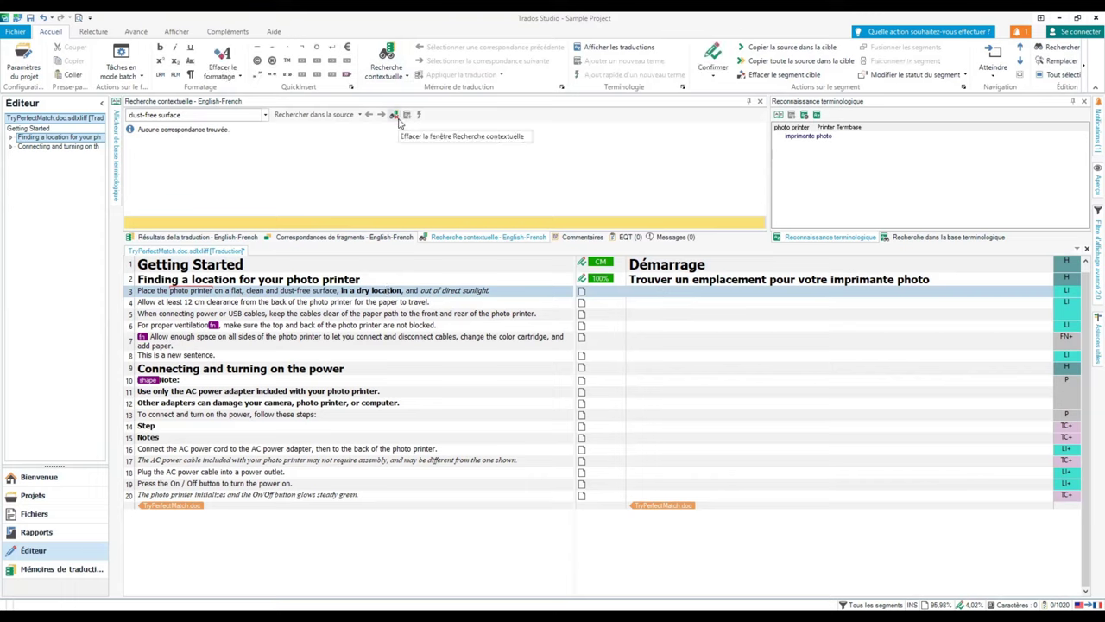
Check segments 4, 5, 8, 9 and 11 for translation memory matches and recognised terms.
click(642, 304)
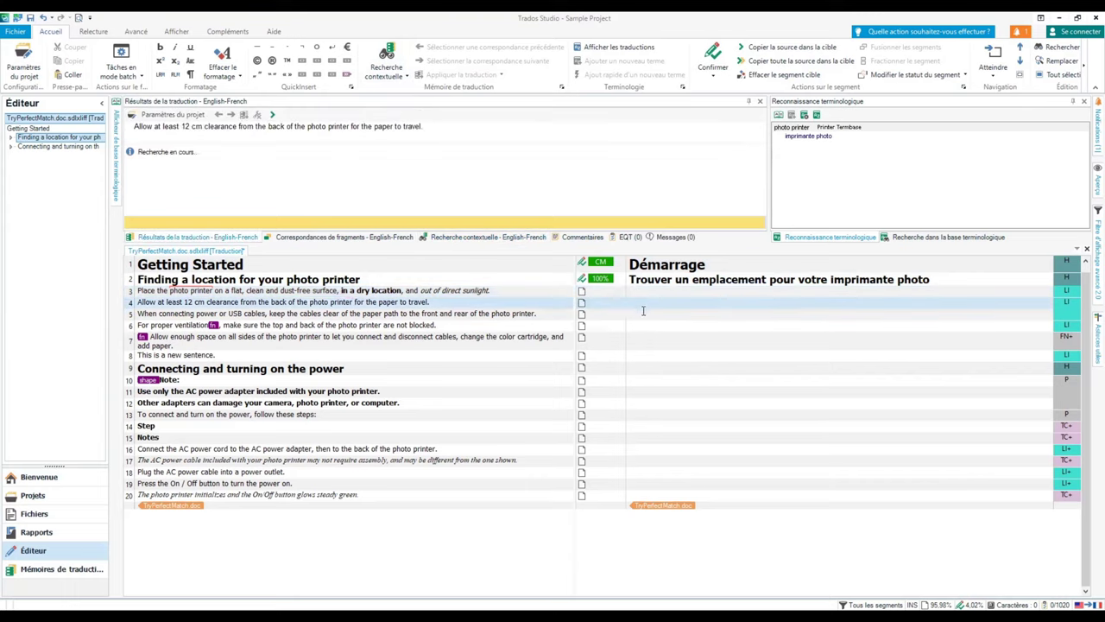
click(643, 316)
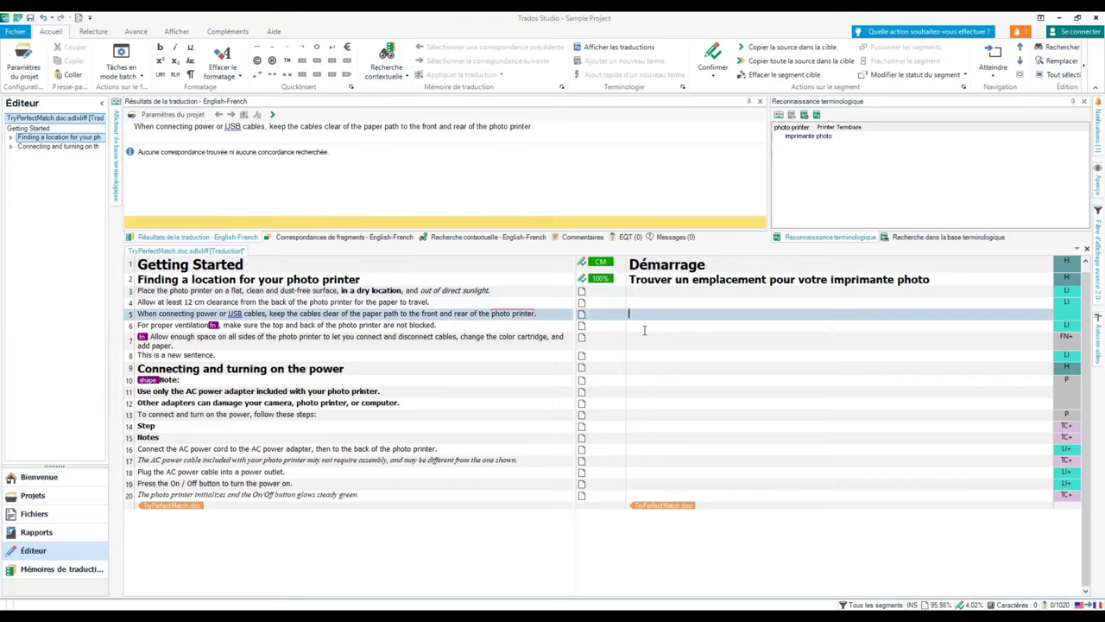
click(643, 356)
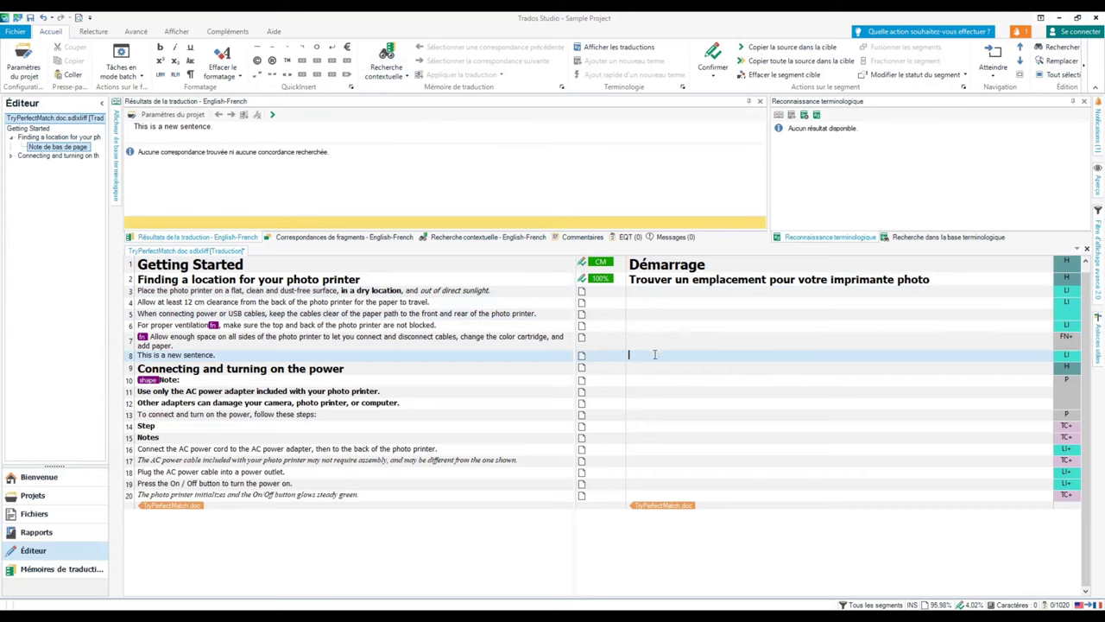
click(653, 367)
click(649, 393)
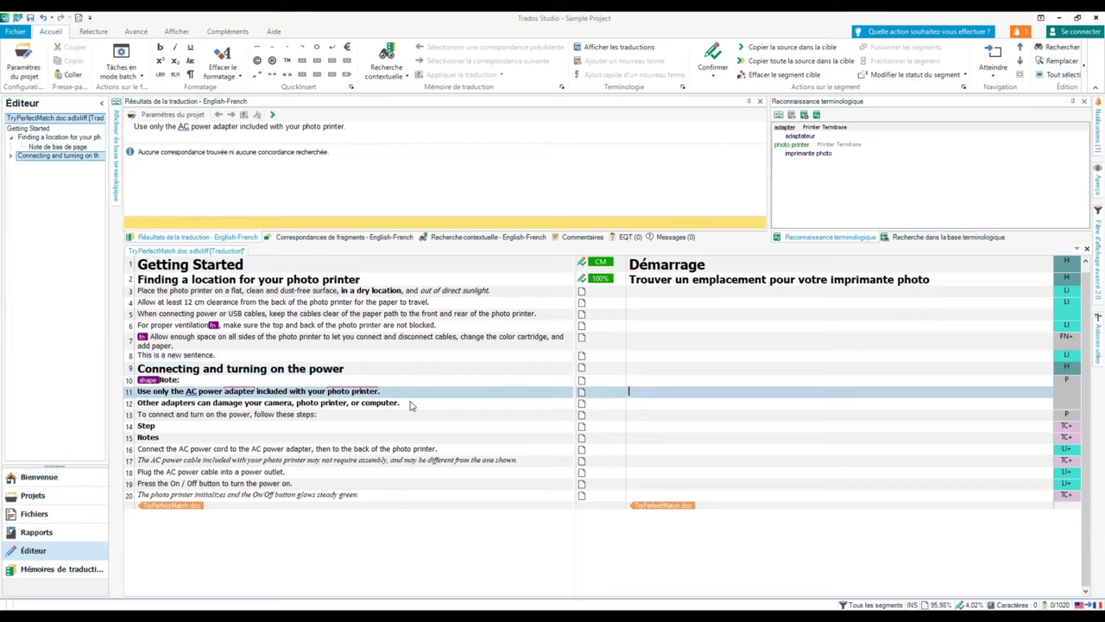
Show the recognised term "adaptateur" in the termbase viewer and examine further entries from "alternating current" to "color cartridge".
click(811, 138)
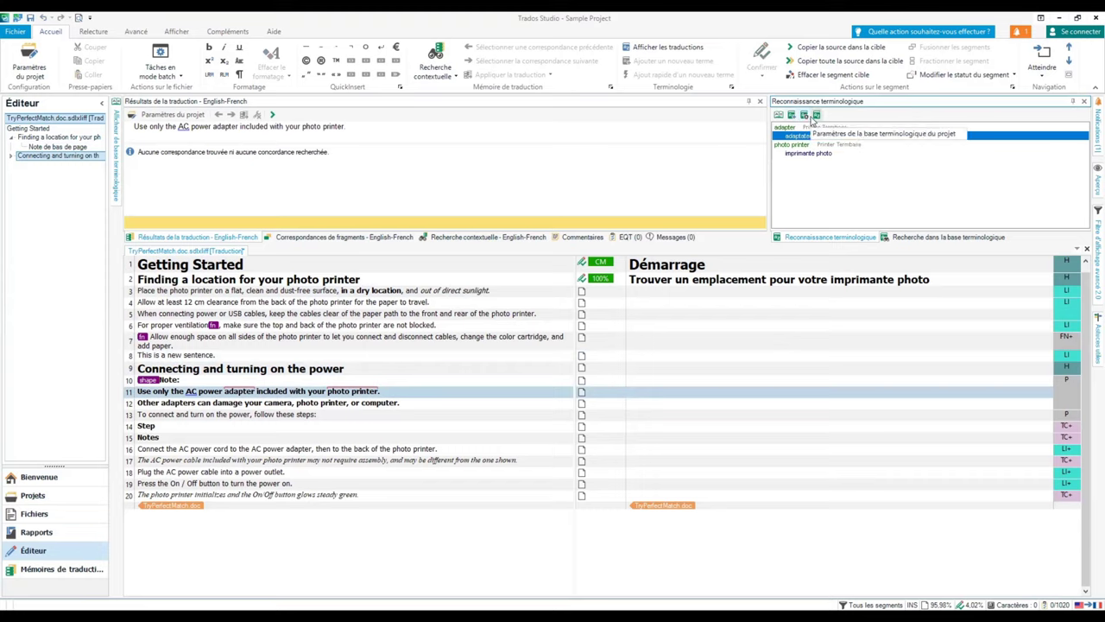
click(785, 119)
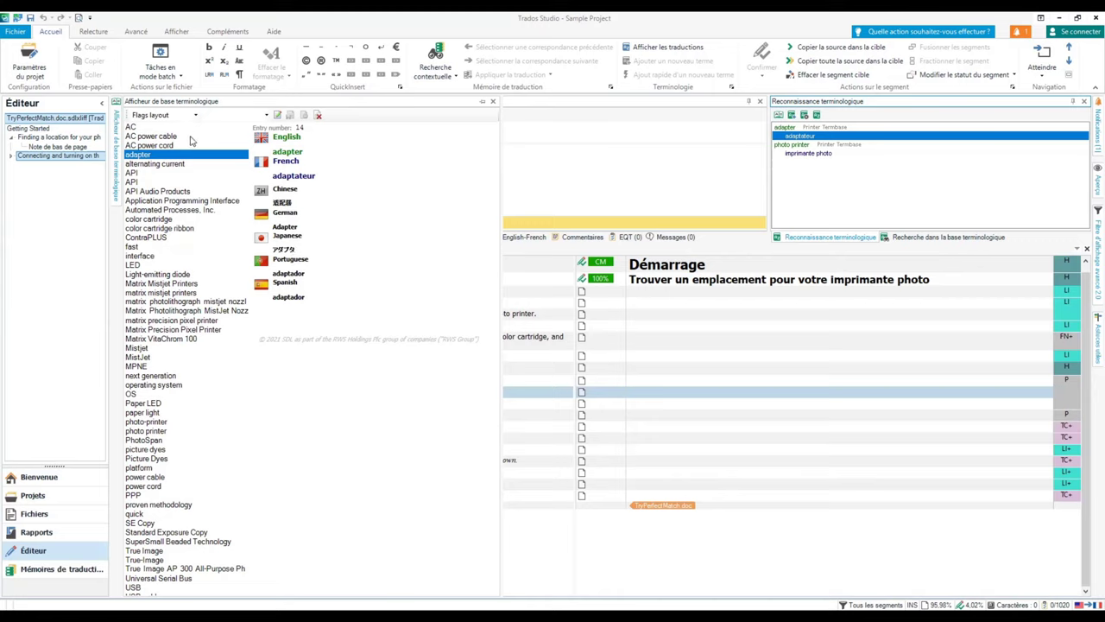
click(165, 165)
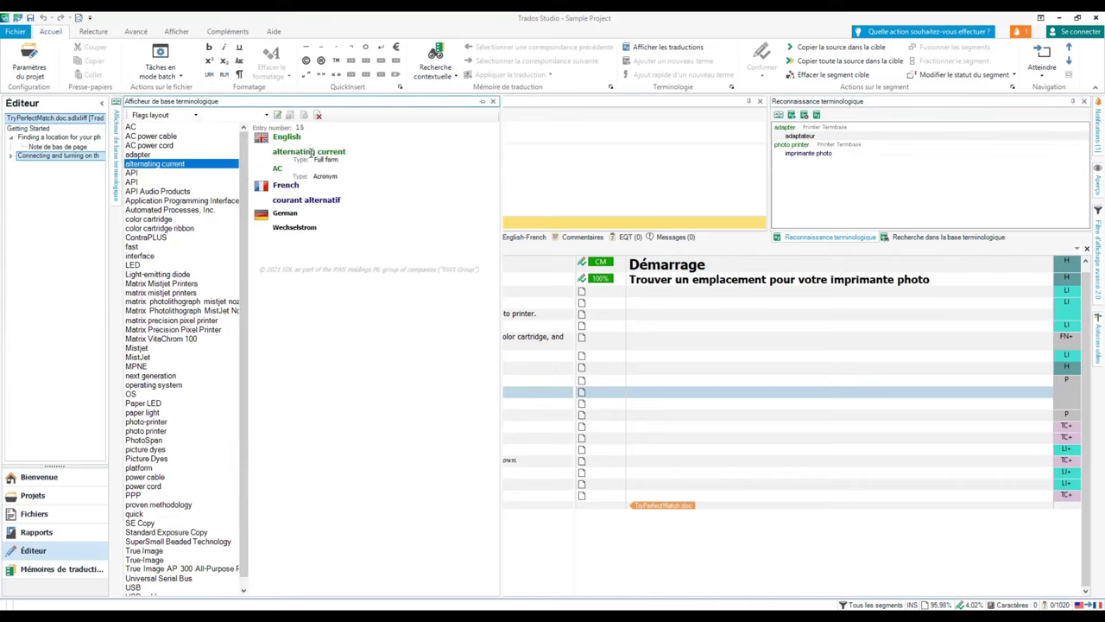
click(131, 175)
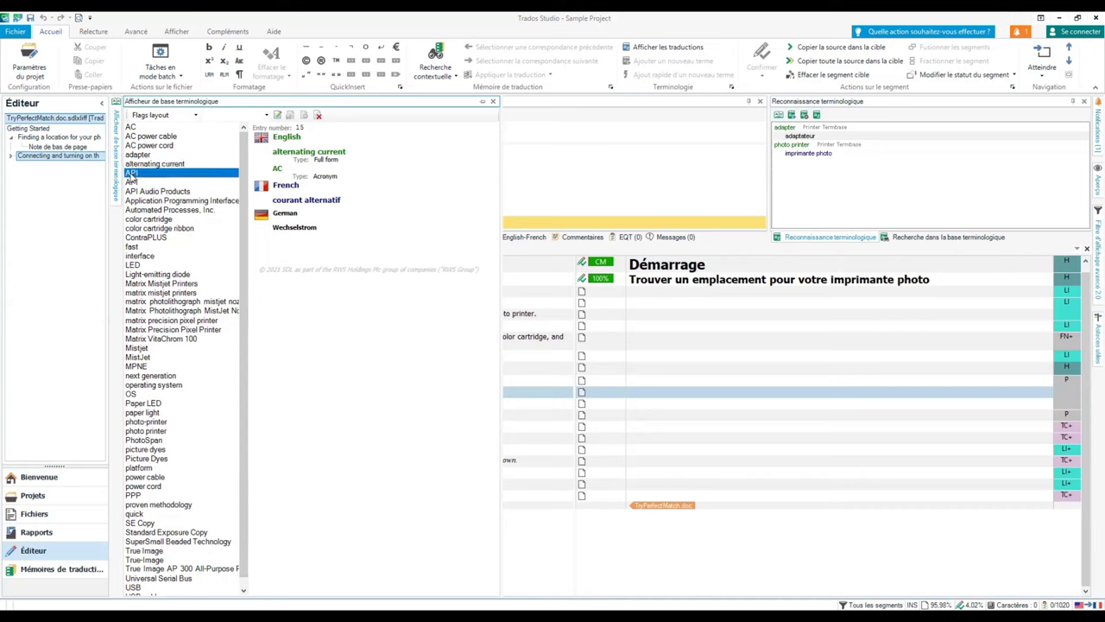
click(136, 192)
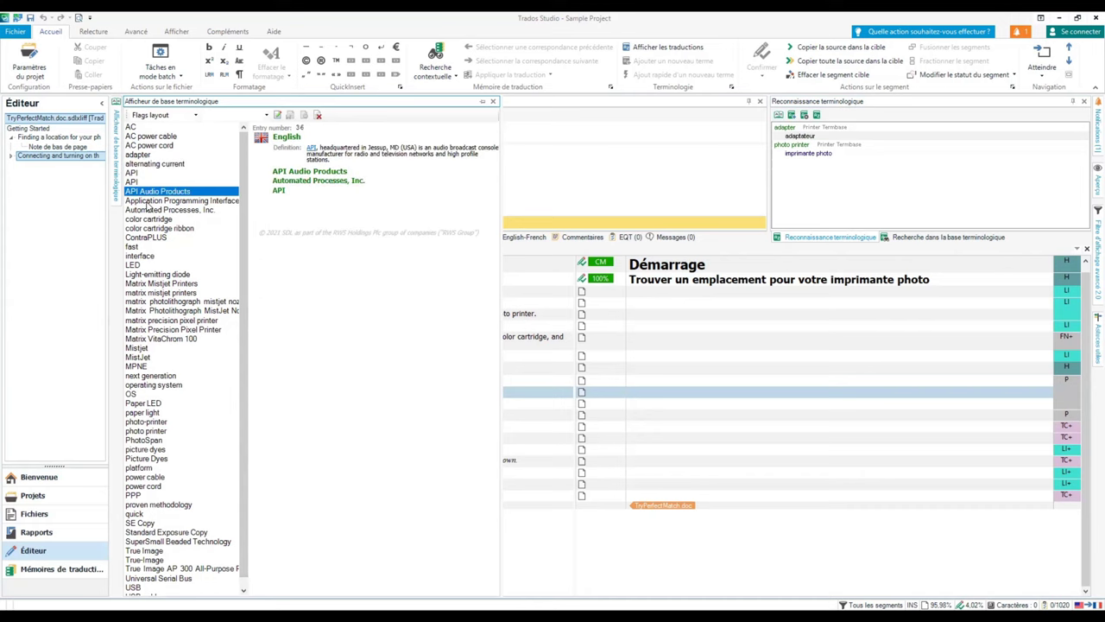
click(148, 201)
click(148, 210)
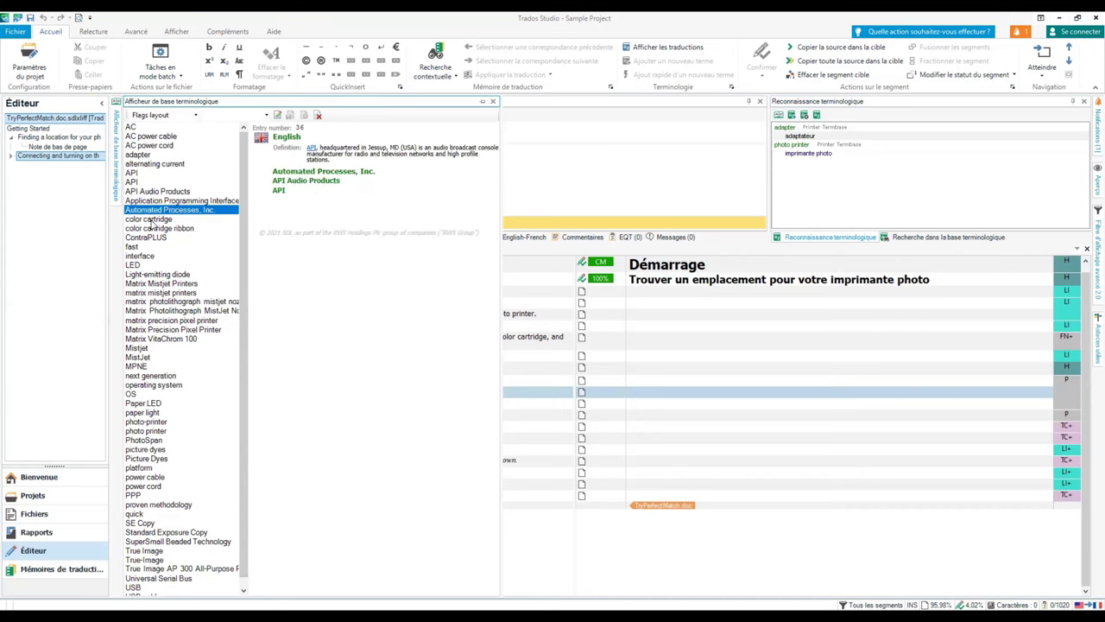
click(151, 221)
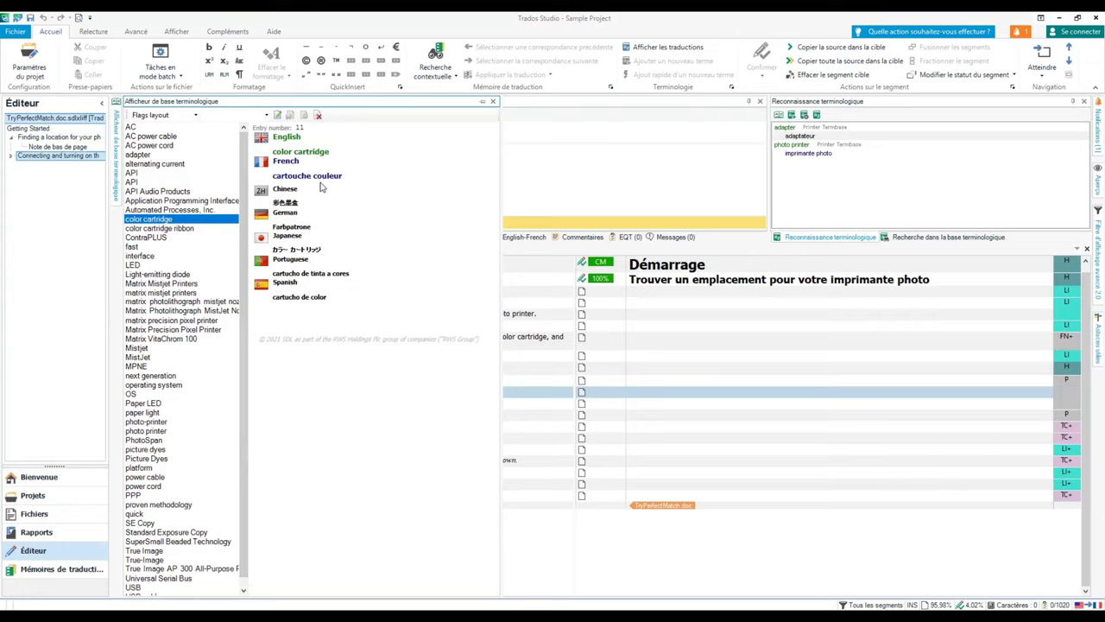
Examine the termbase entries "LED", "Mistjet", "photo-printer" and "AC", and close the termbase viewer.
click(174, 275)
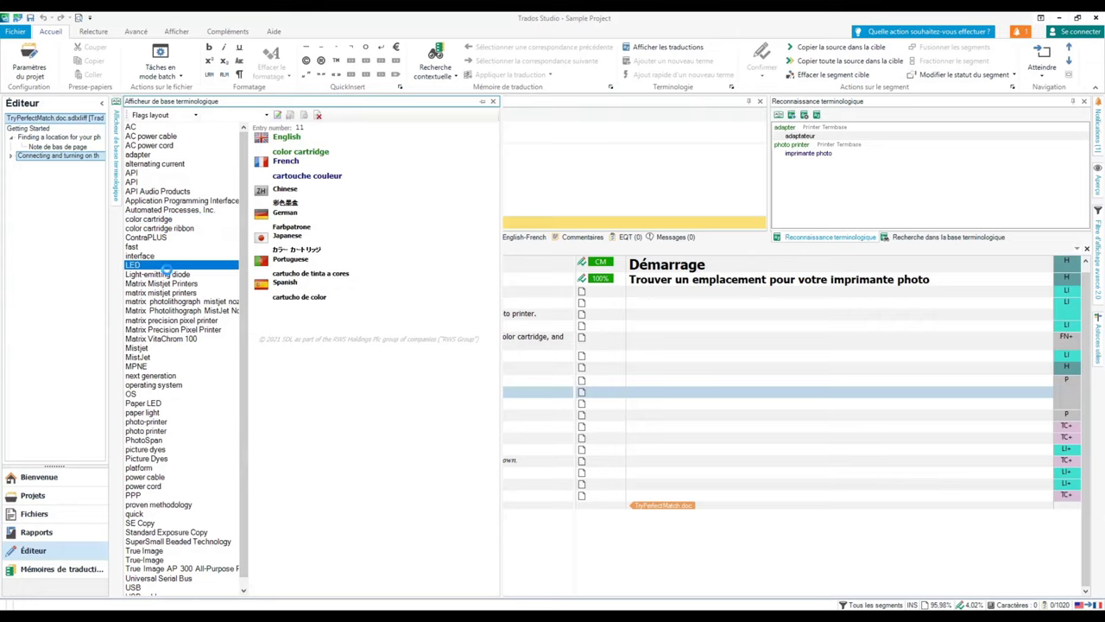
click(138, 348)
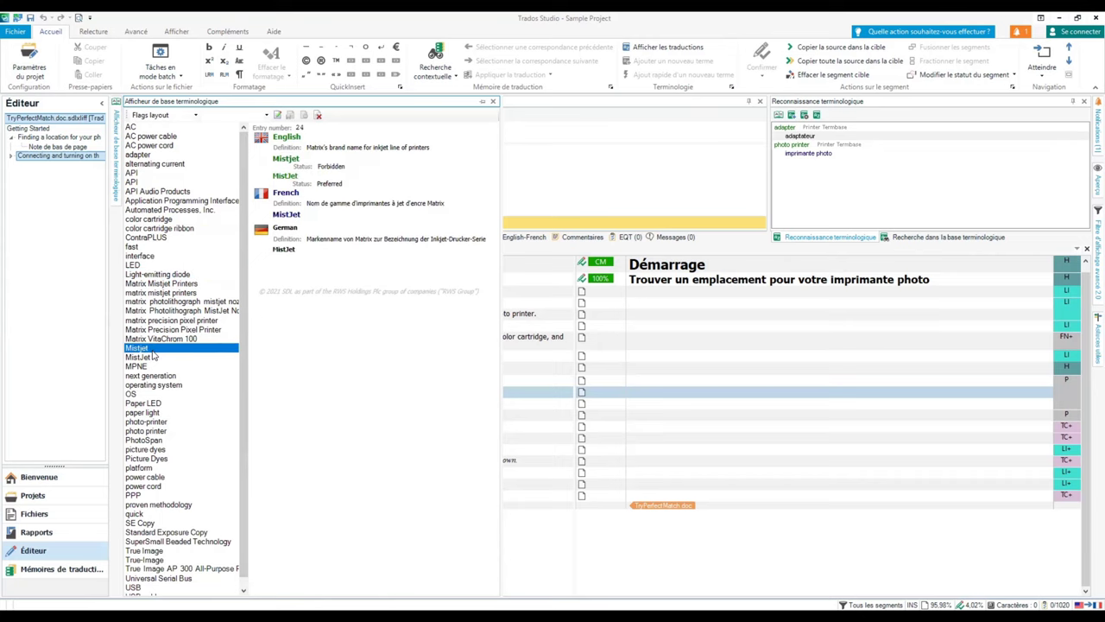
scroll(153, 356, down, 1)
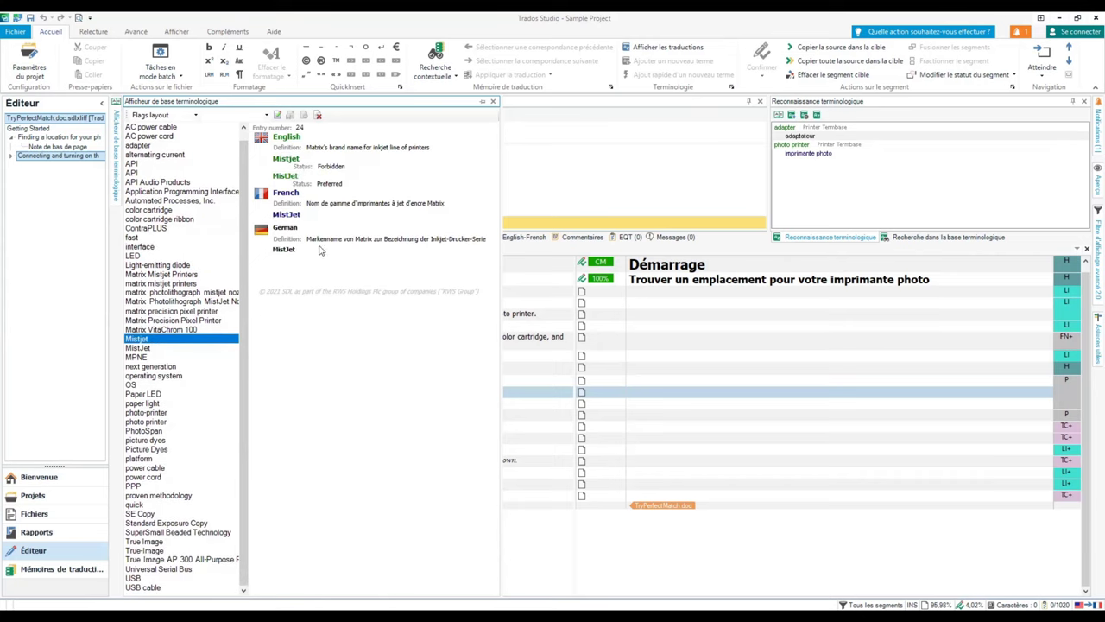
click(158, 412)
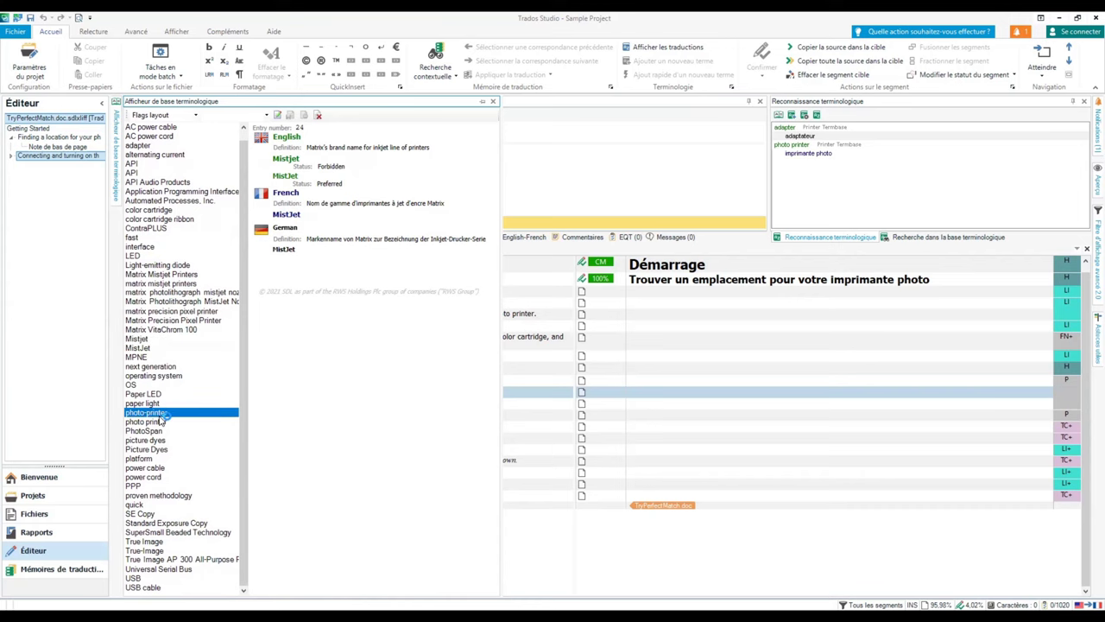
click(160, 412)
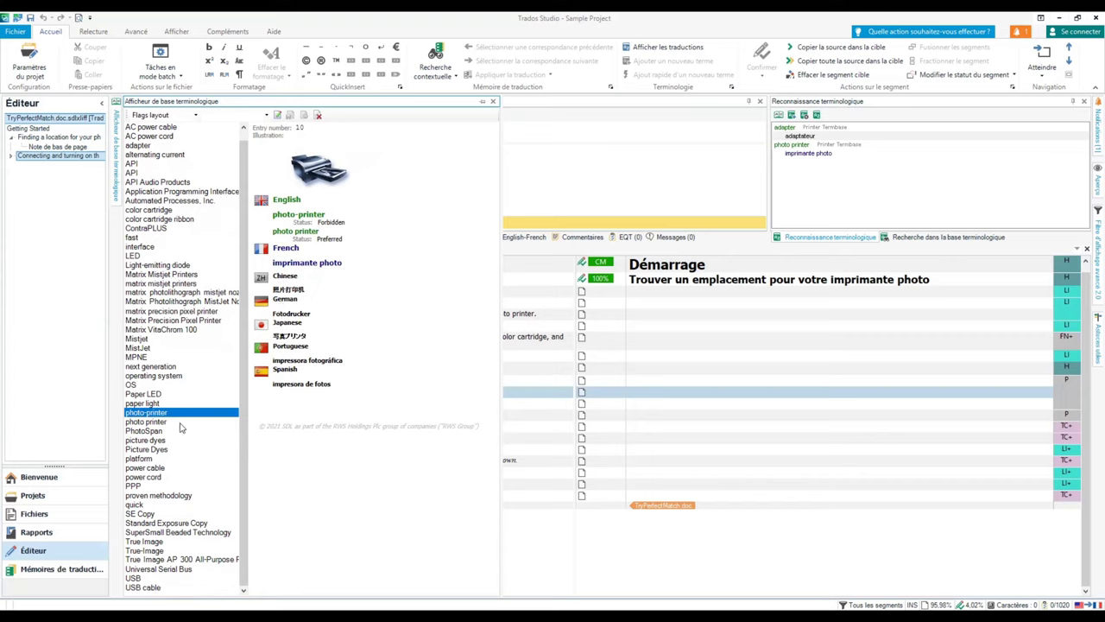
scroll(181, 428, up, 1)
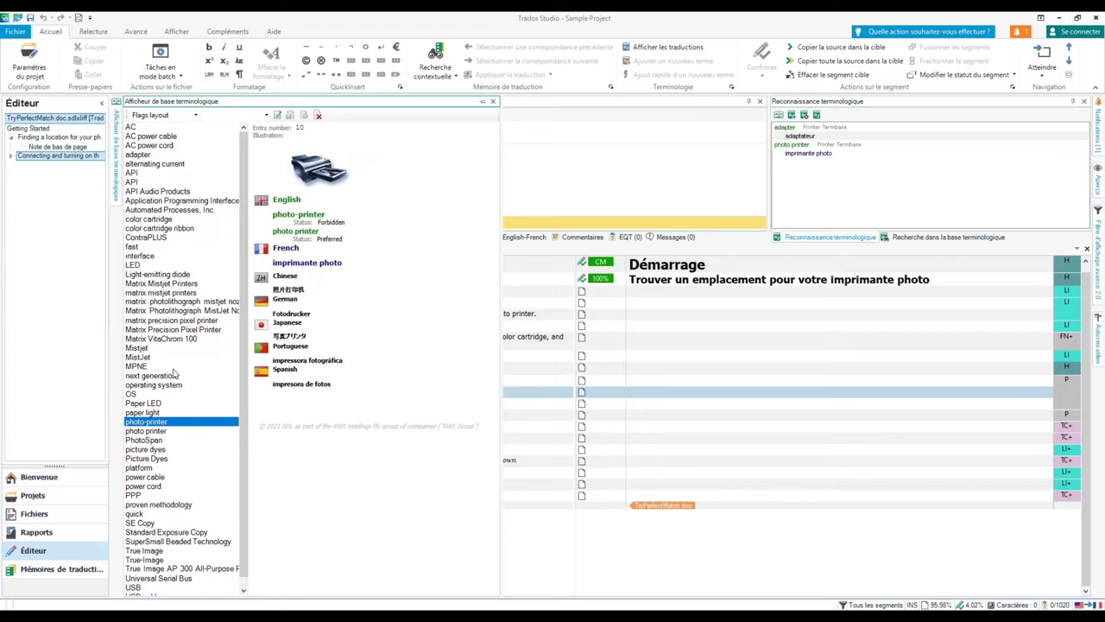
click(145, 128)
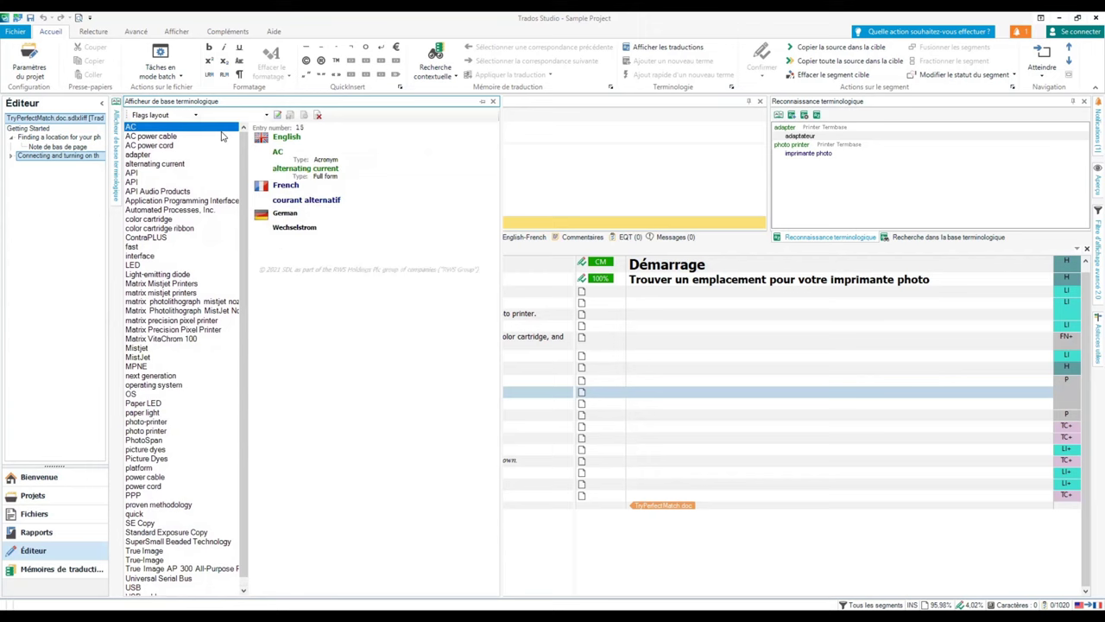
click(494, 103)
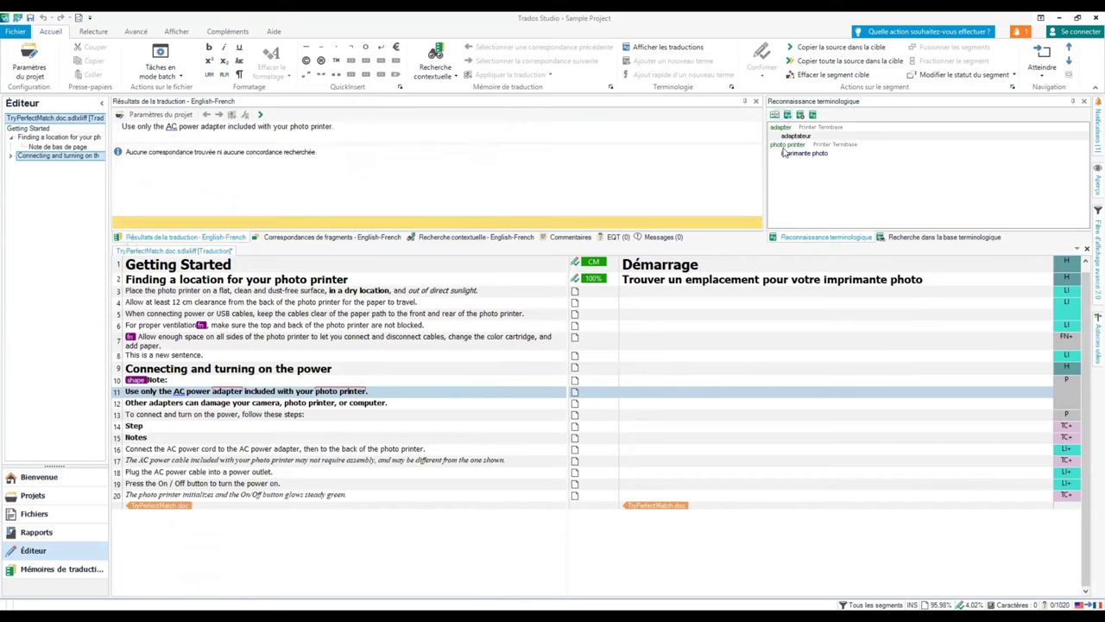
Check segments 12, 13, 7, 6, 5 and 3 for recognised terms and translation memory matches.
click(661, 401)
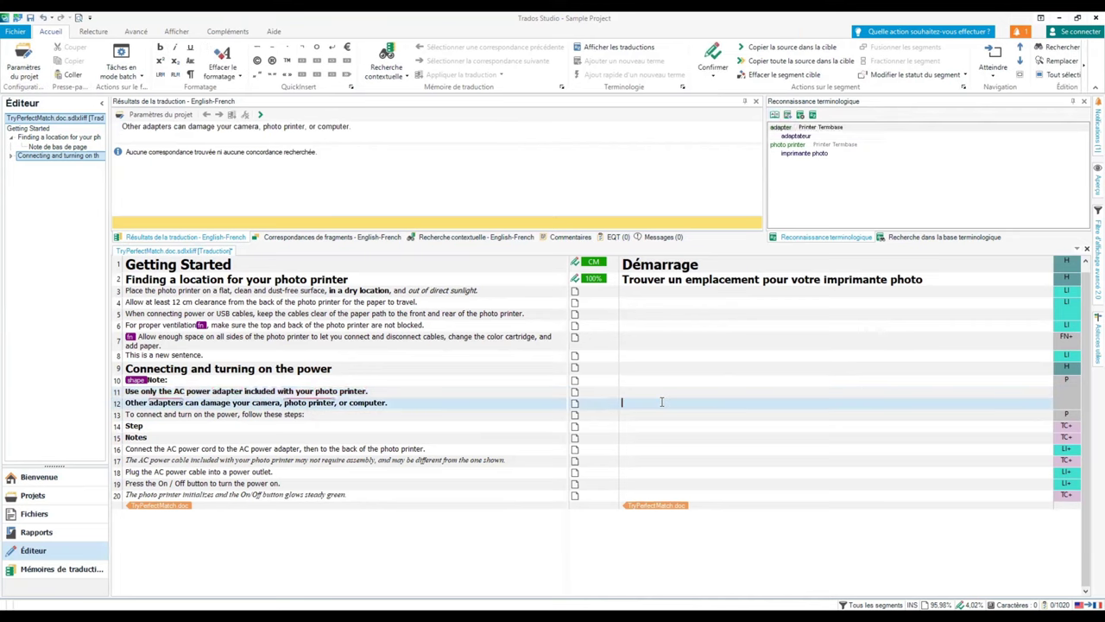
click(642, 410)
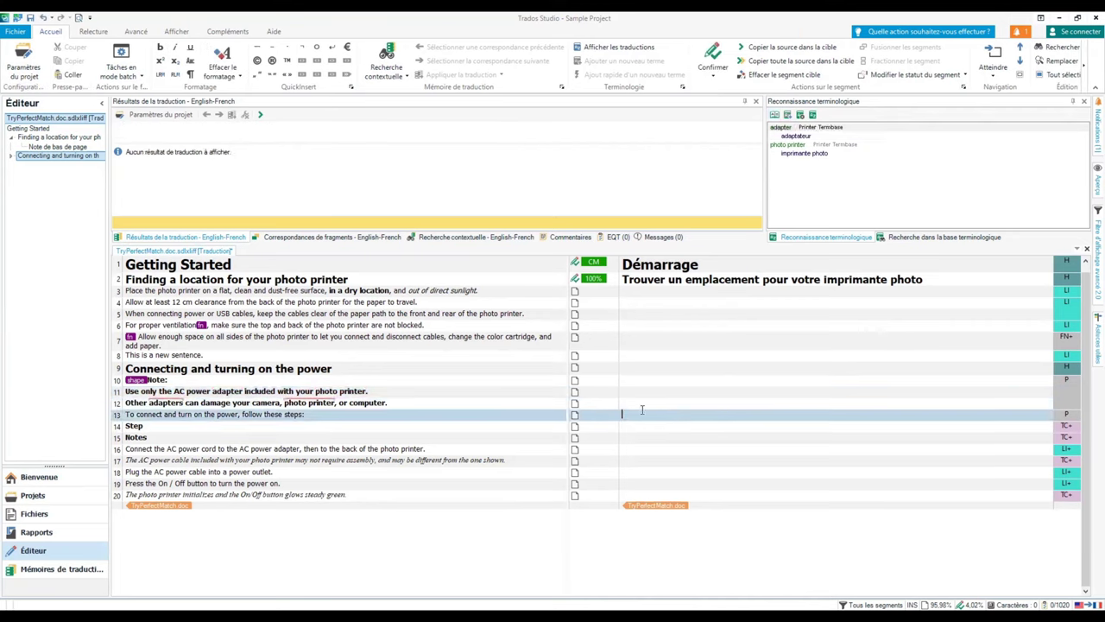
click(654, 339)
click(655, 324)
click(655, 314)
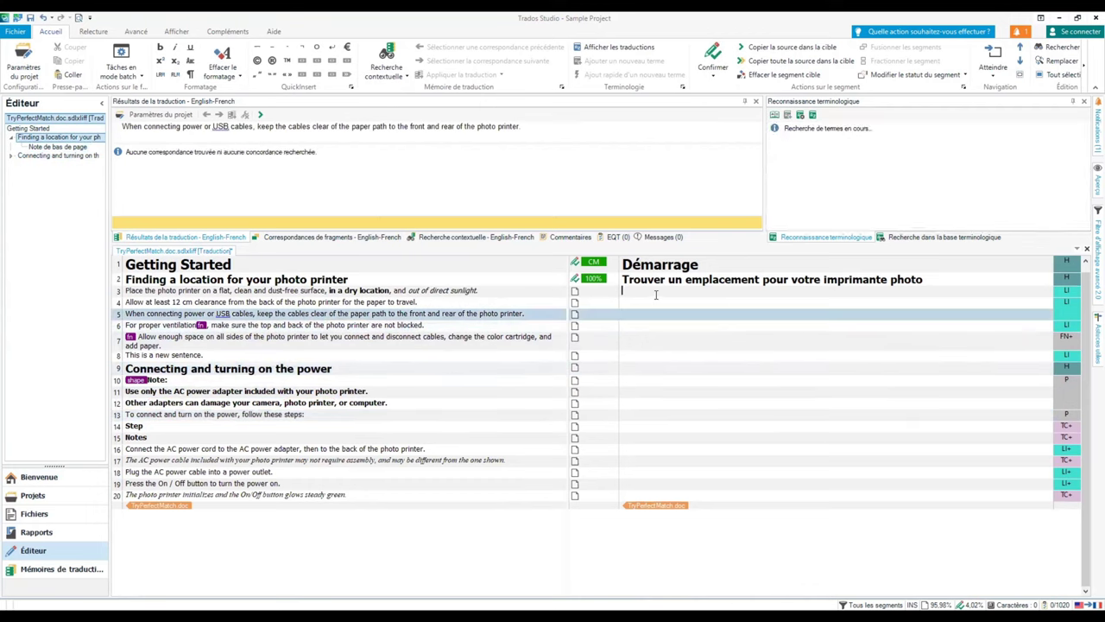
click(630, 291)
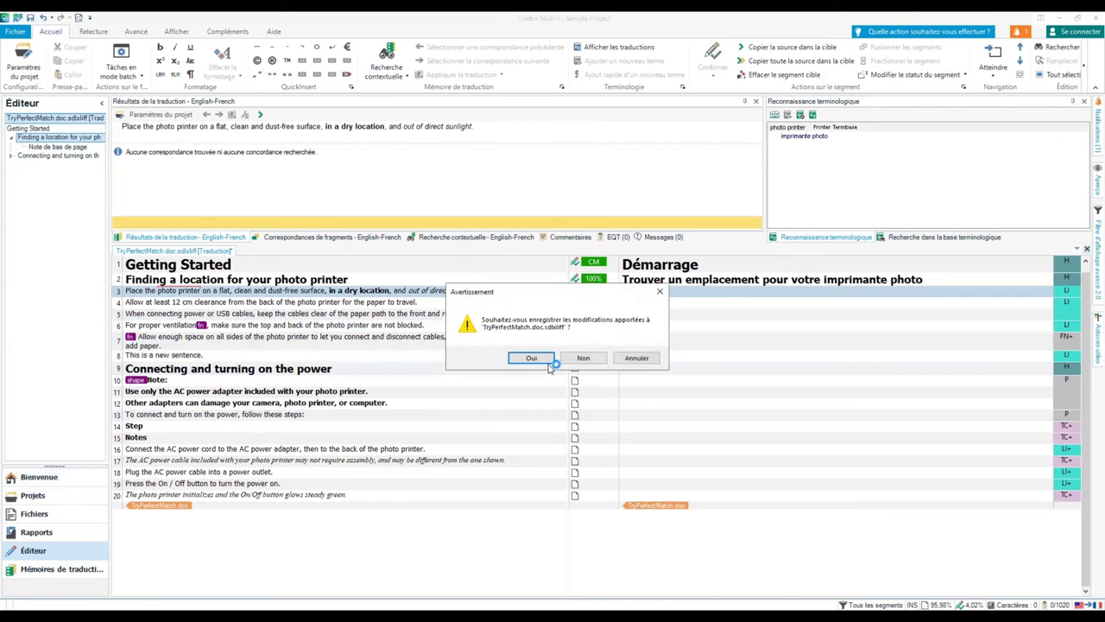
Save the changes to TryPerfectMatch.doc.sdlxliff while closing it, and return to the project's file list.
click(535, 357)
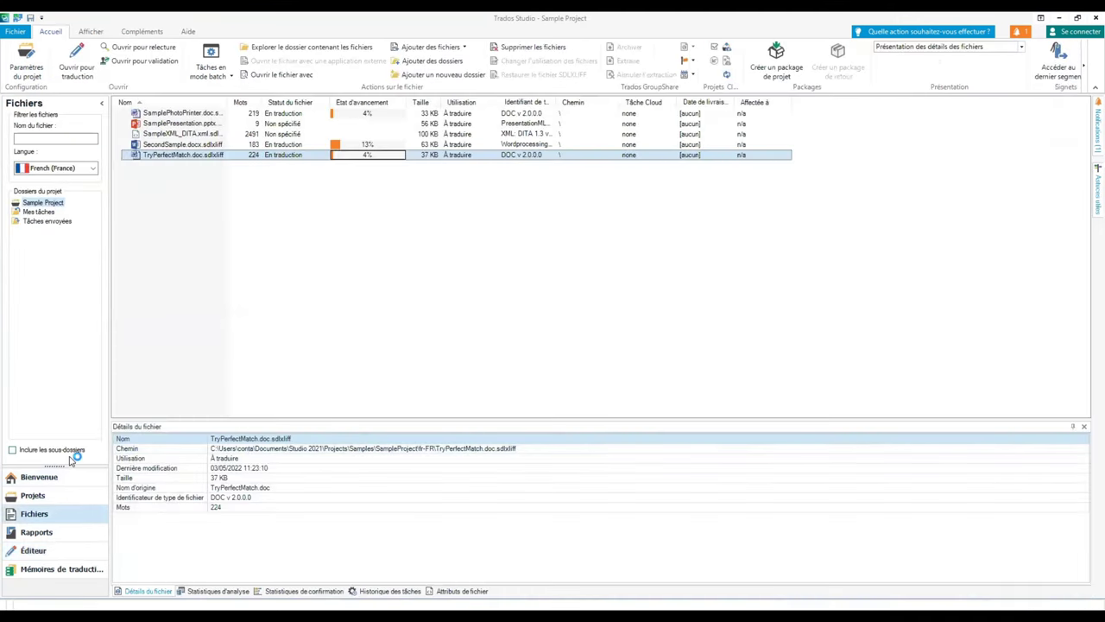
click(39, 477)
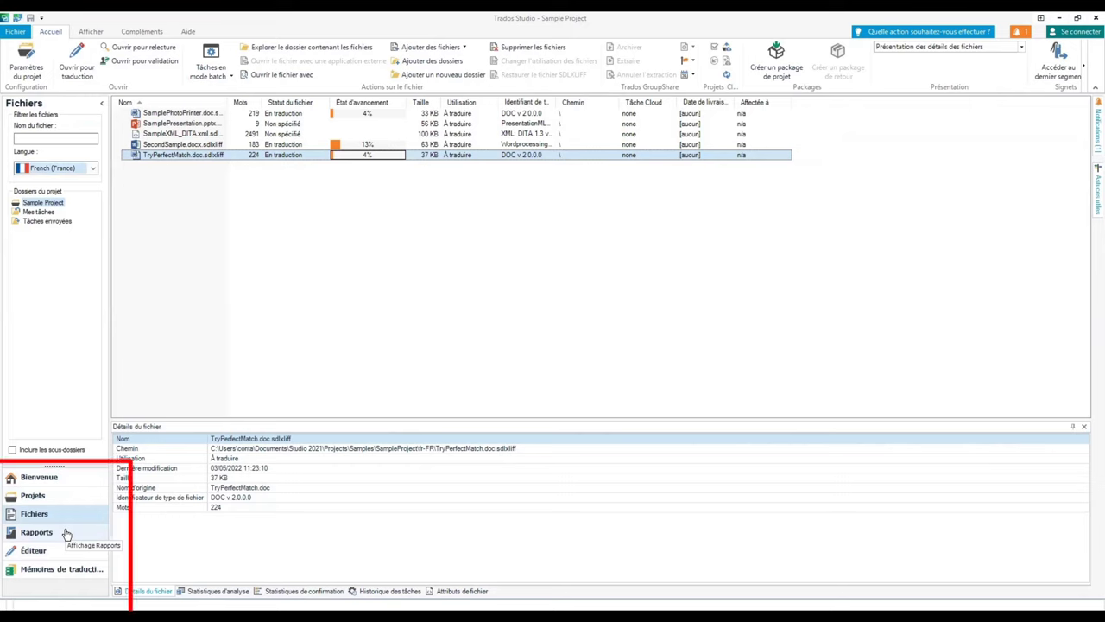
Examine the project's Japanese file analysis report, from the summary and overall totals through the details of each sample file.
click(66, 533)
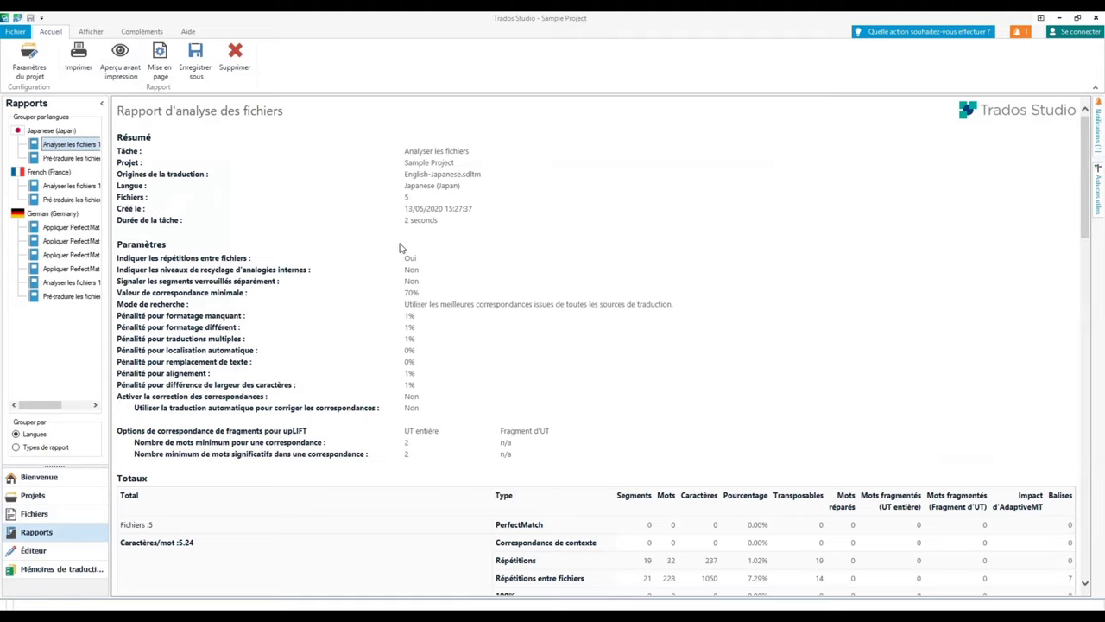
scroll(404, 250, down, 3)
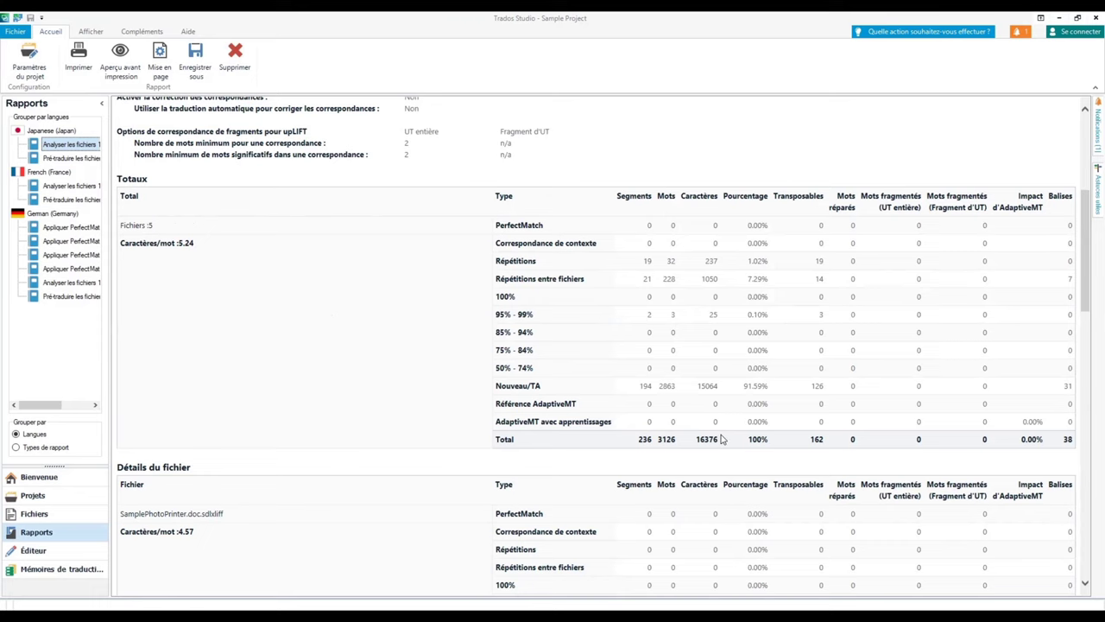
scroll(722, 439, down, 5)
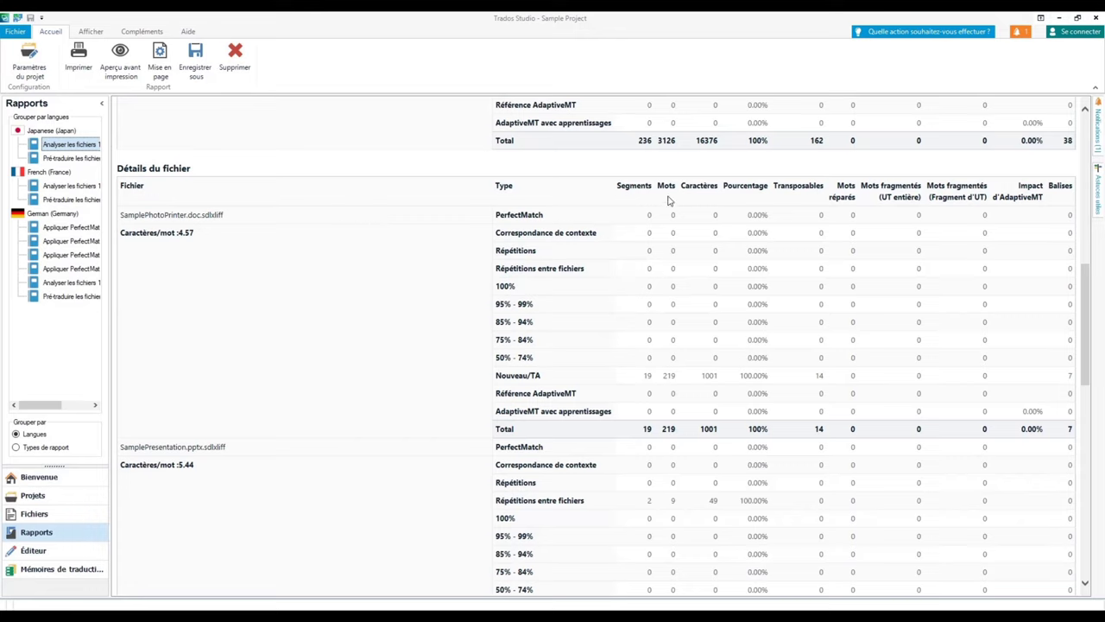
scroll(663, 393, down, 5)
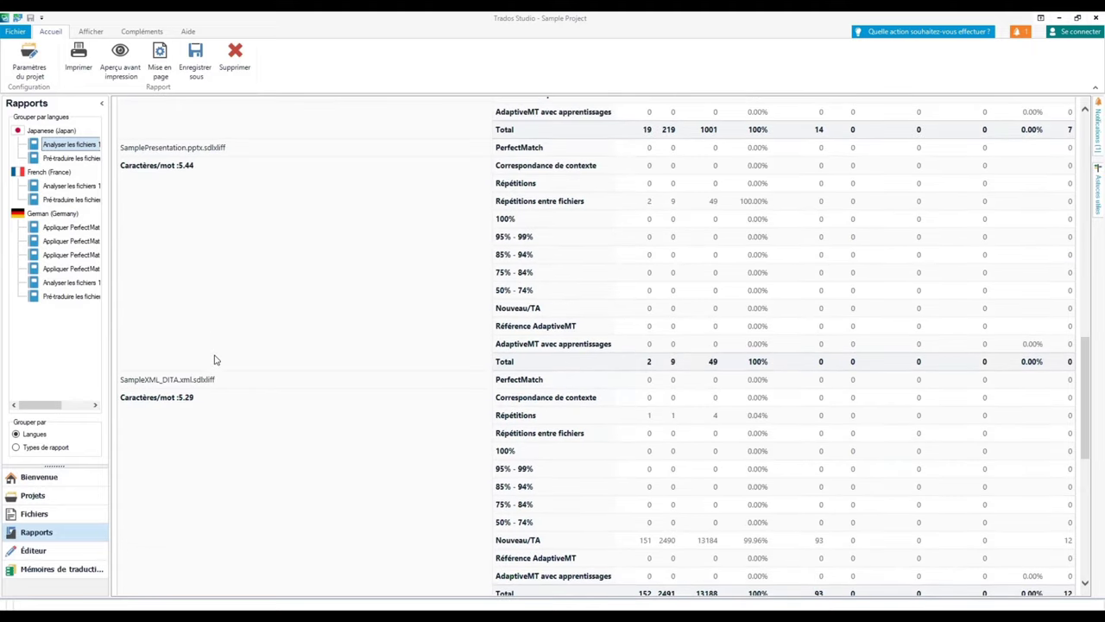
scroll(216, 360, down, 8)
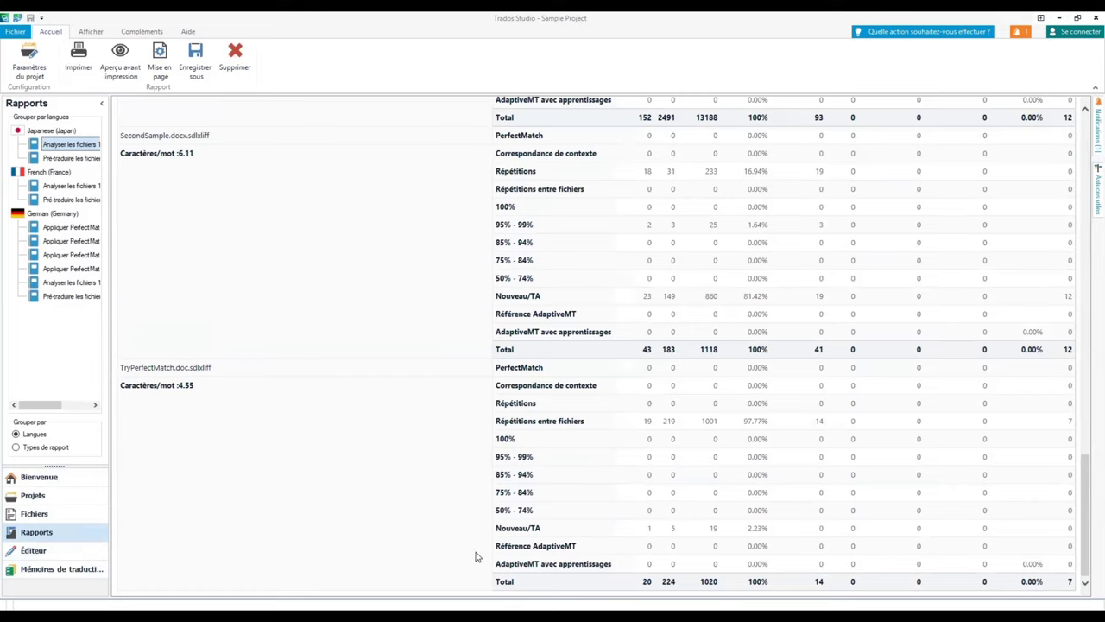
scroll(475, 556, up, 20)
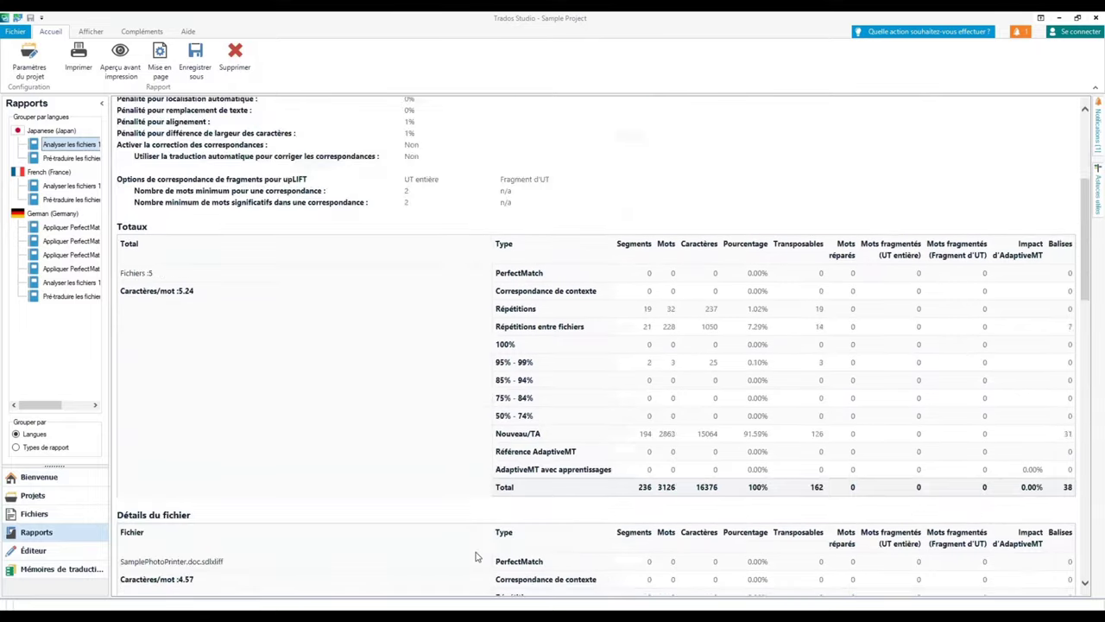
scroll(475, 556, down, 10)
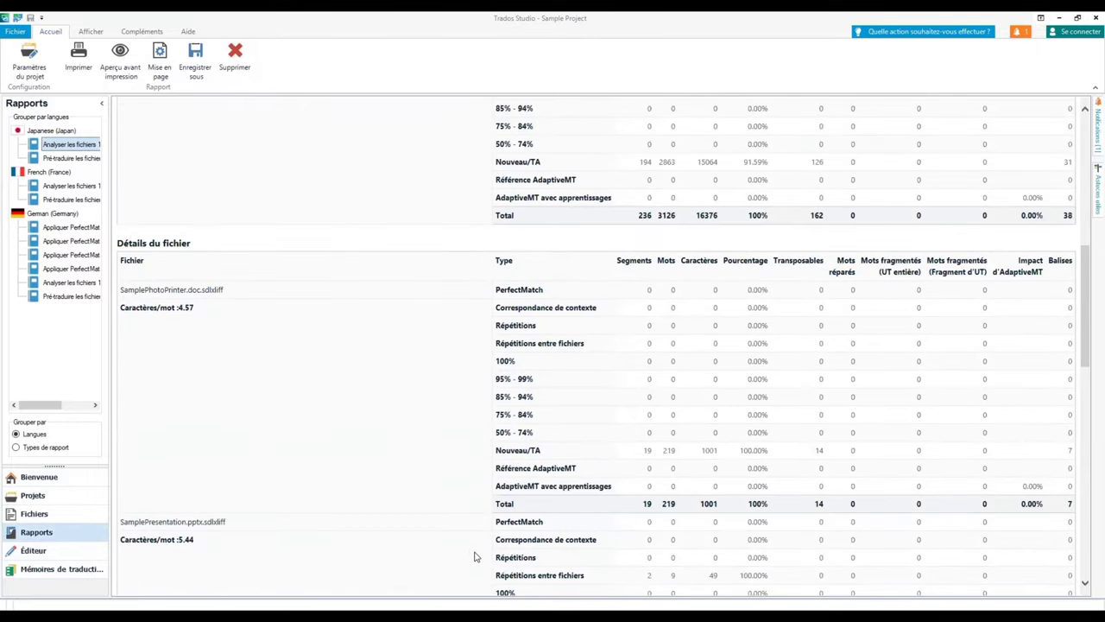
scroll(537, 556, down, 8)
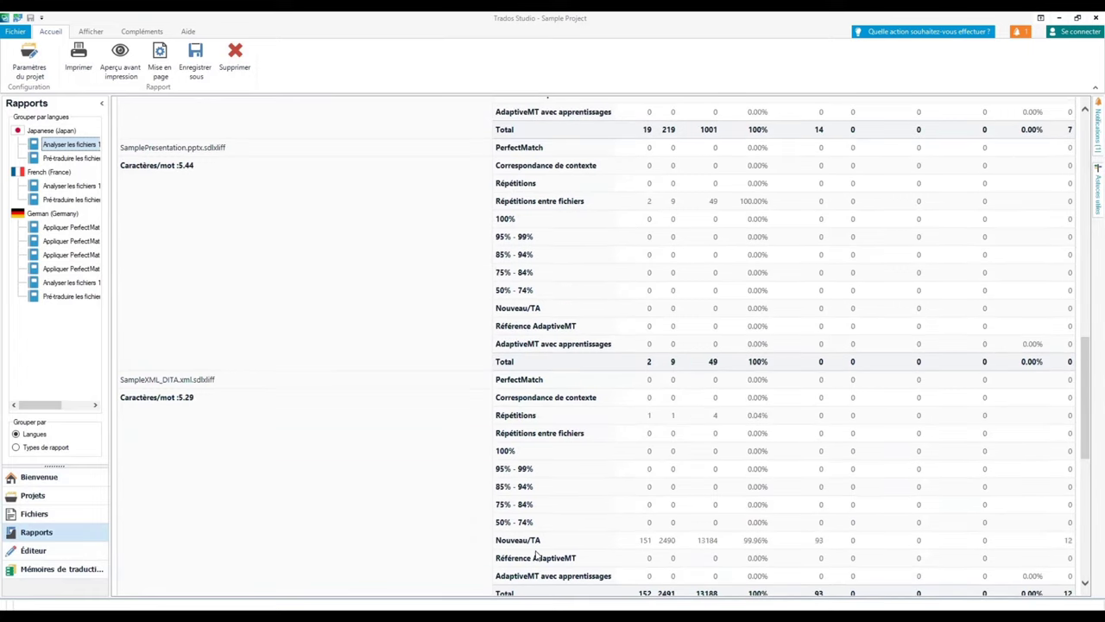
scroll(537, 556, down, 10)
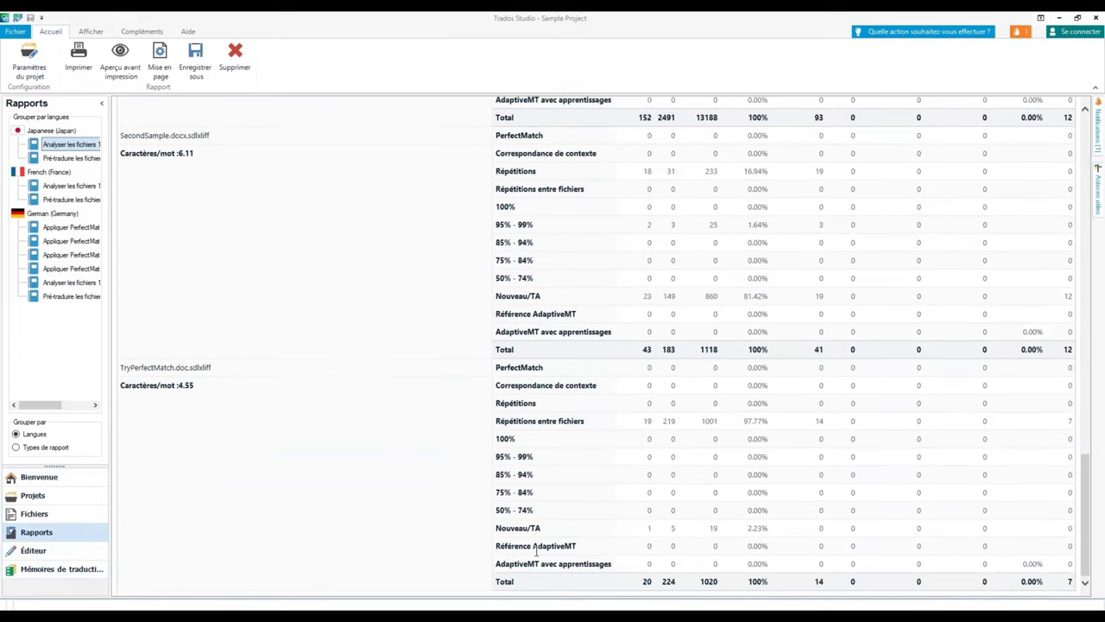
scroll(533, 557, up, 20)
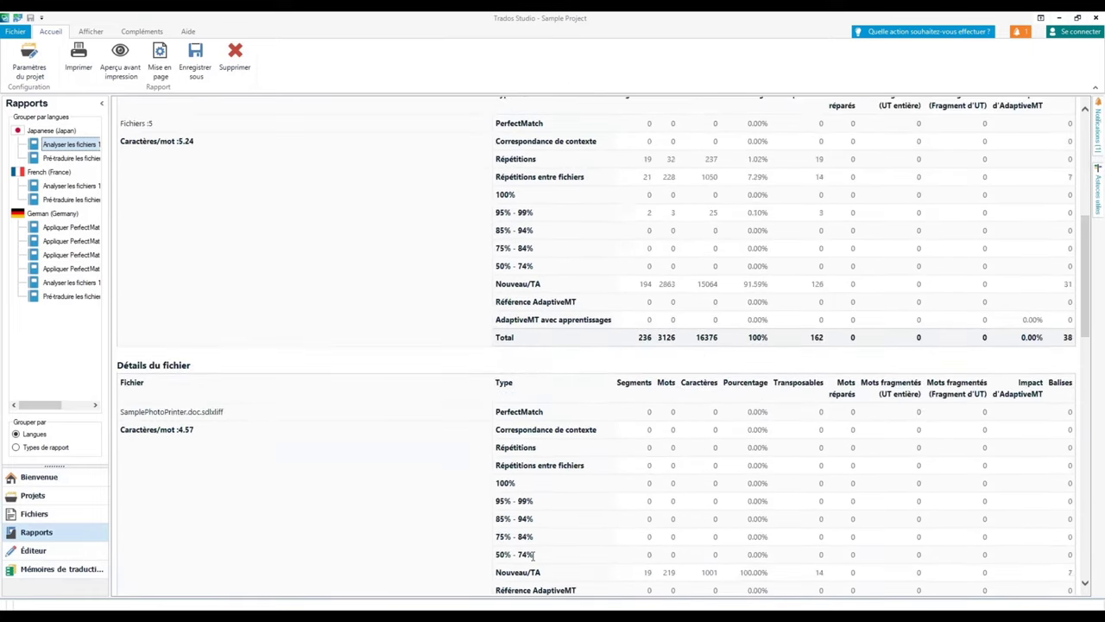
scroll(533, 560, down, 7)
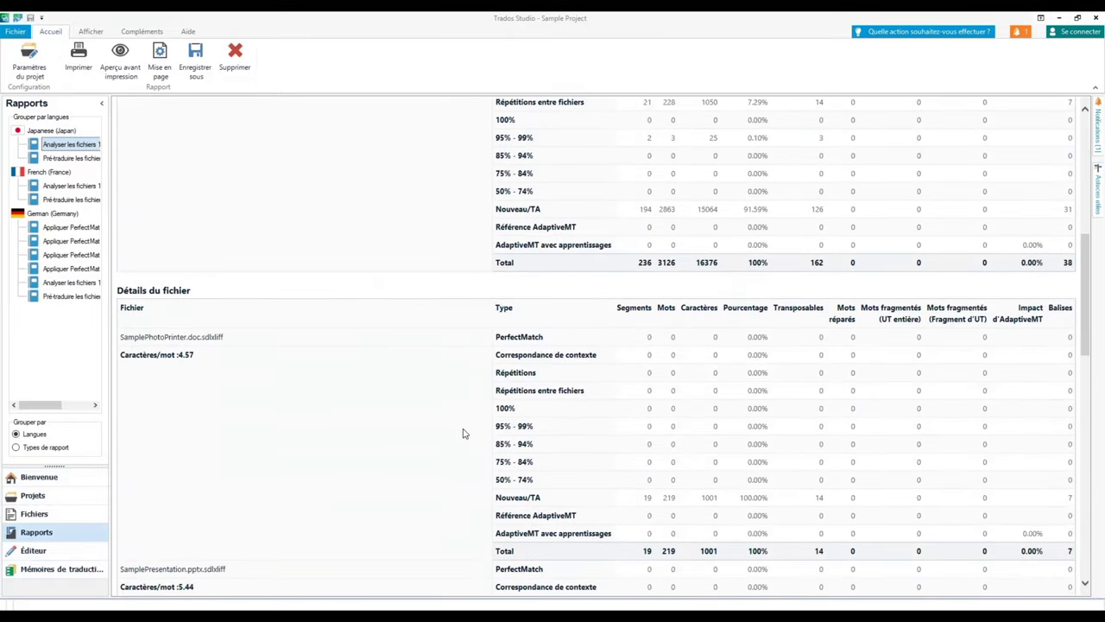
scroll(462, 433, down, 1)
scroll(462, 433, down, 5)
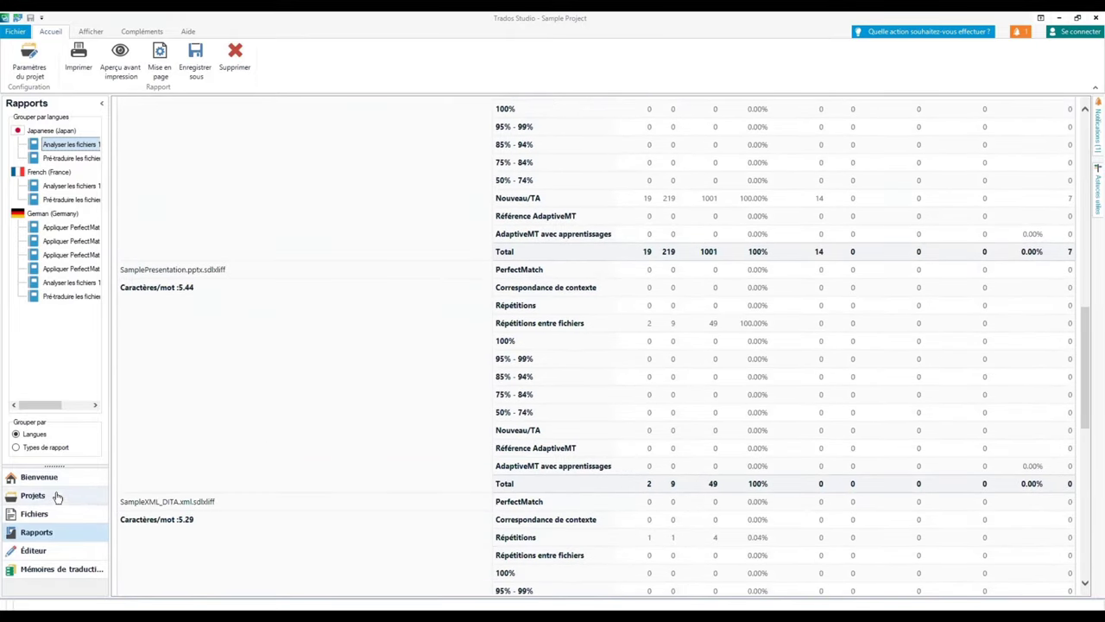
Check the editor view, return to the project's file list and reopen TryPerfectMatch.doc.sdlxliff for translation.
click(59, 553)
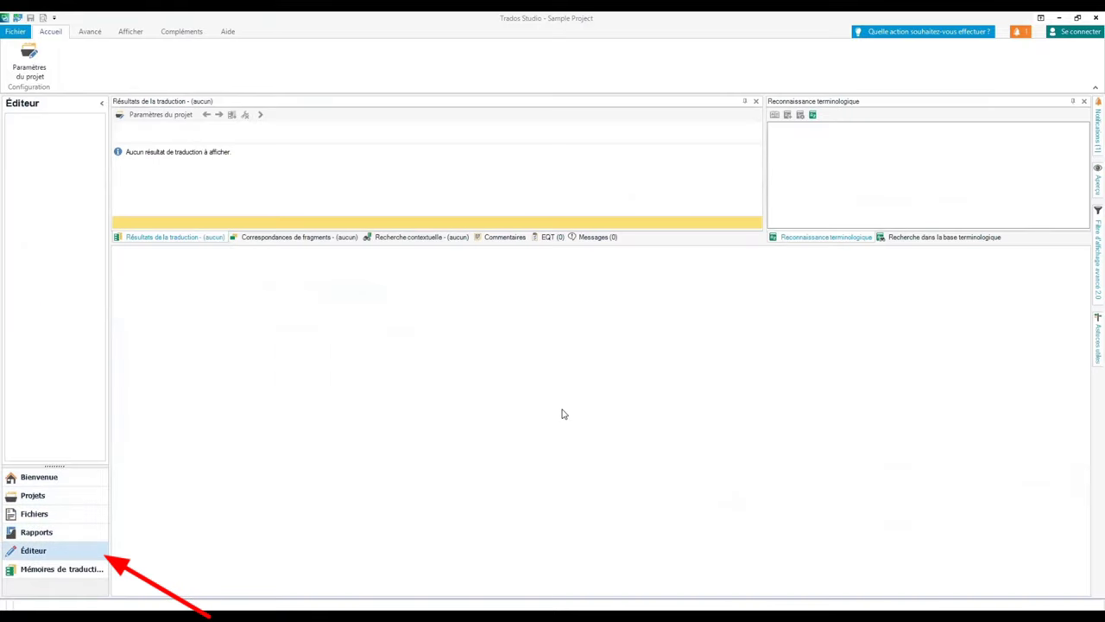
click(71, 514)
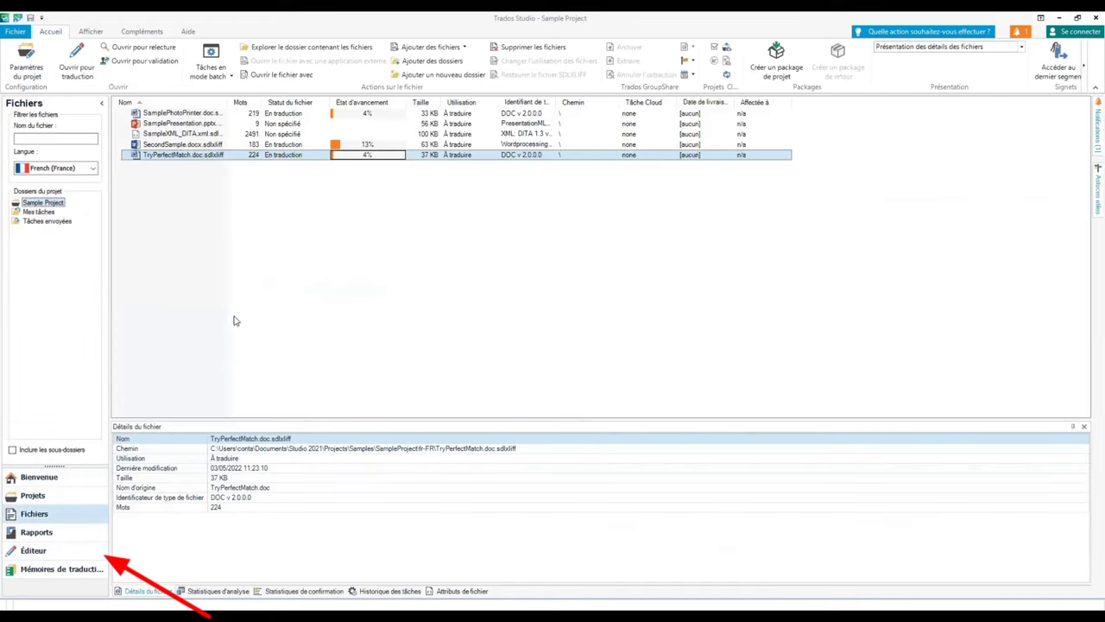
double_click(190, 154)
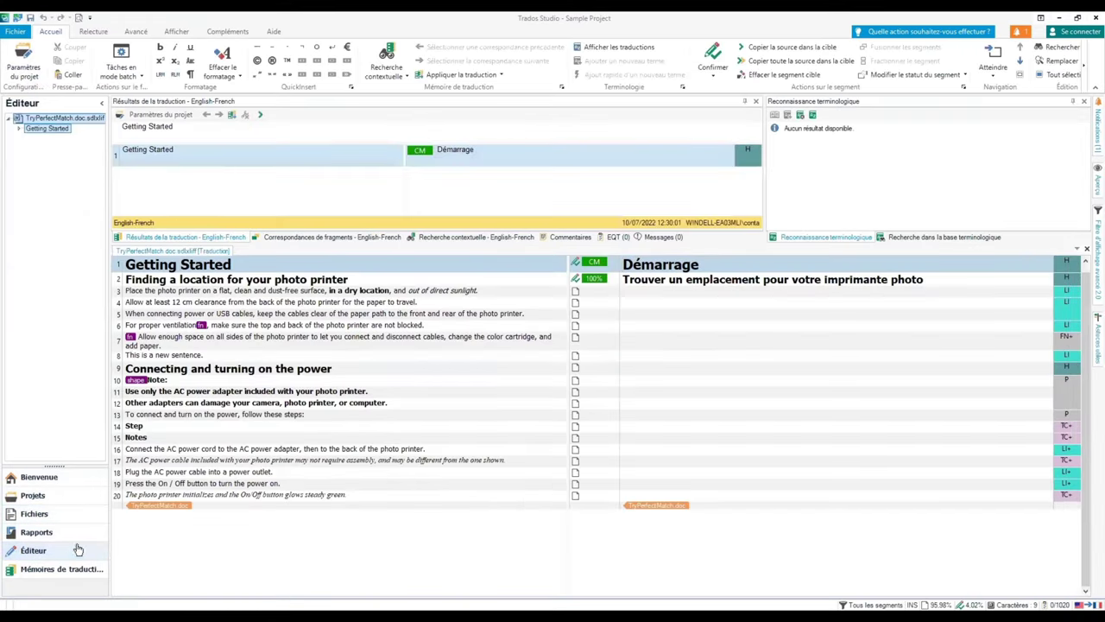
Switch to the translation memories view, check its two resource folders and bring up the dialog for opening a file-based translation memory.
click(48, 579)
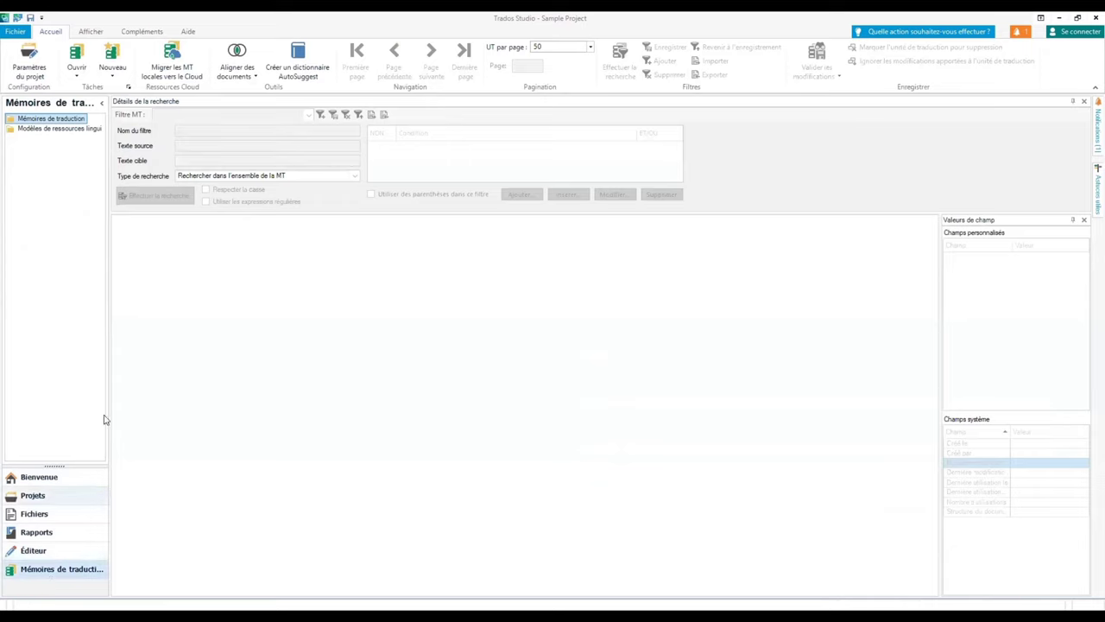
click(63, 129)
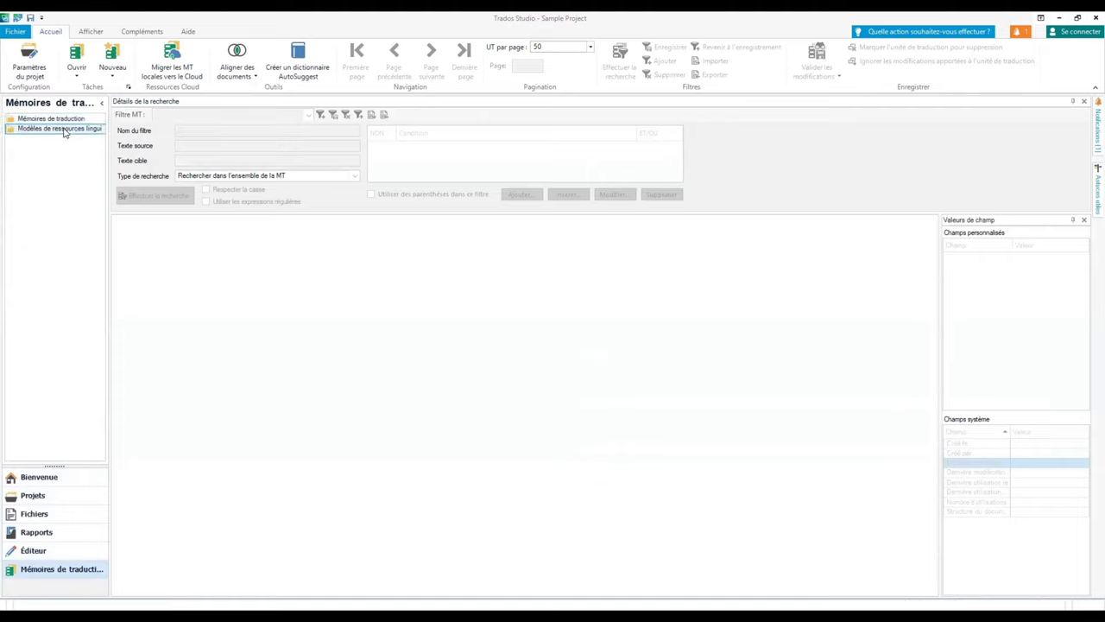
click(59, 120)
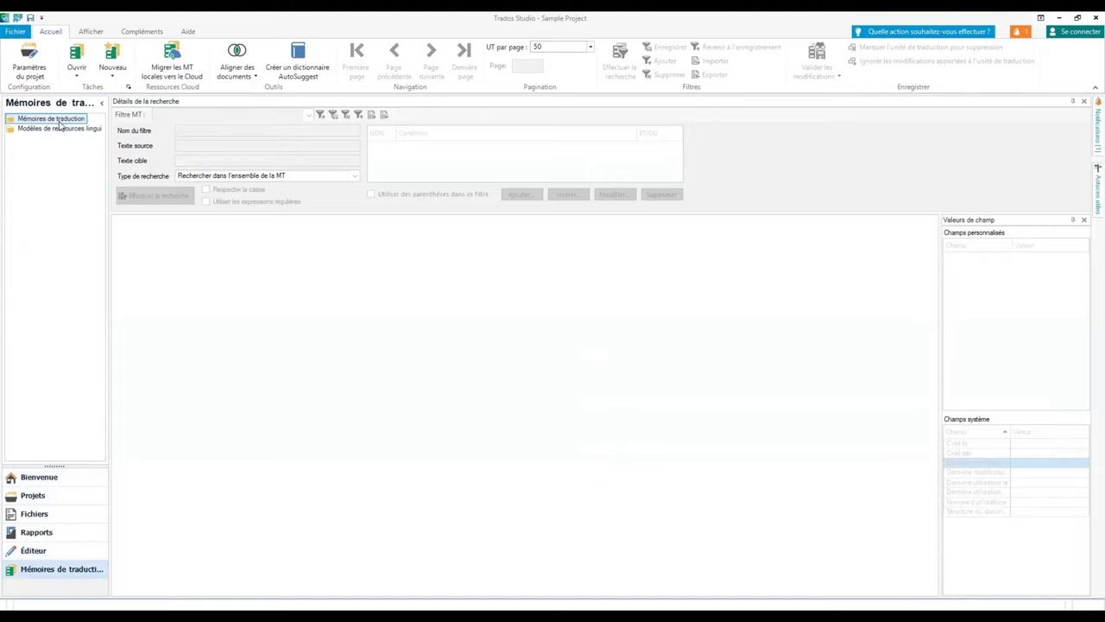
click(64, 76)
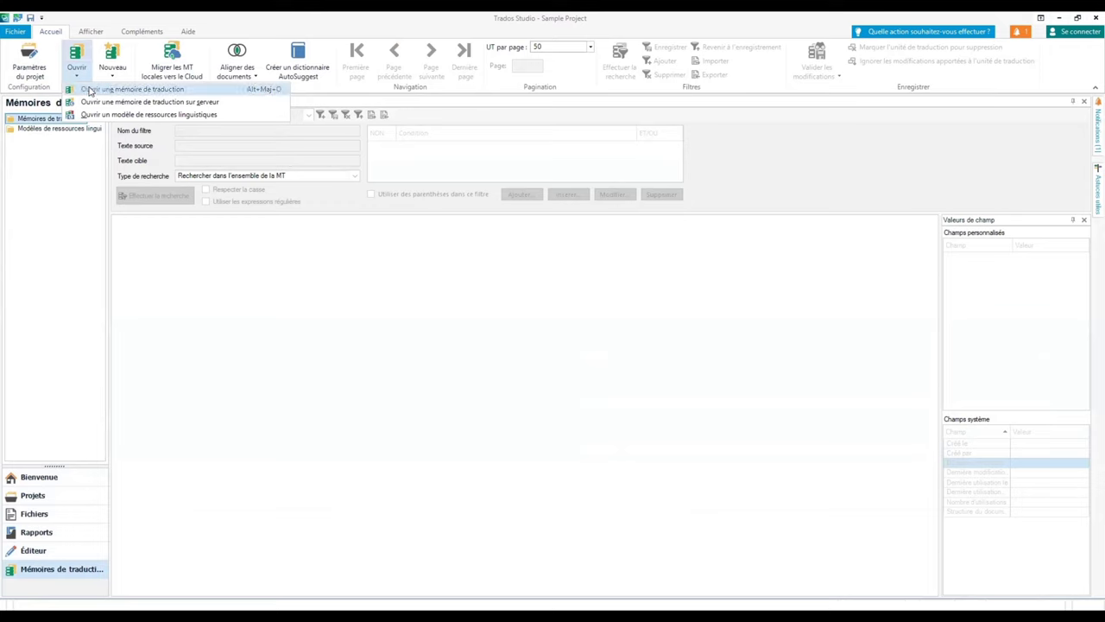
click(90, 90)
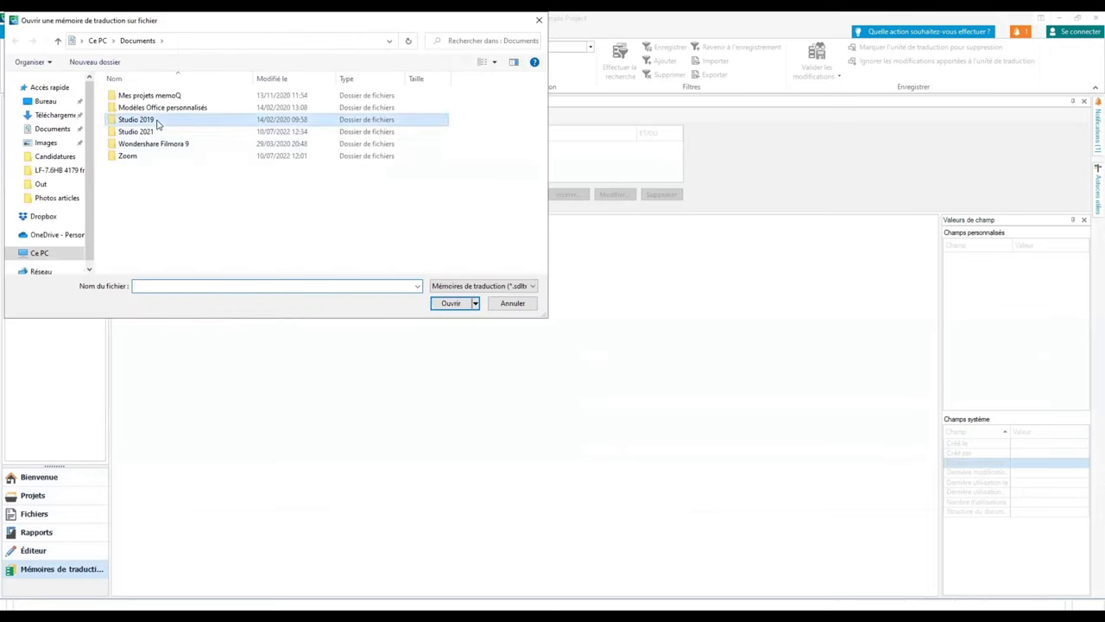
double_click(158, 124)
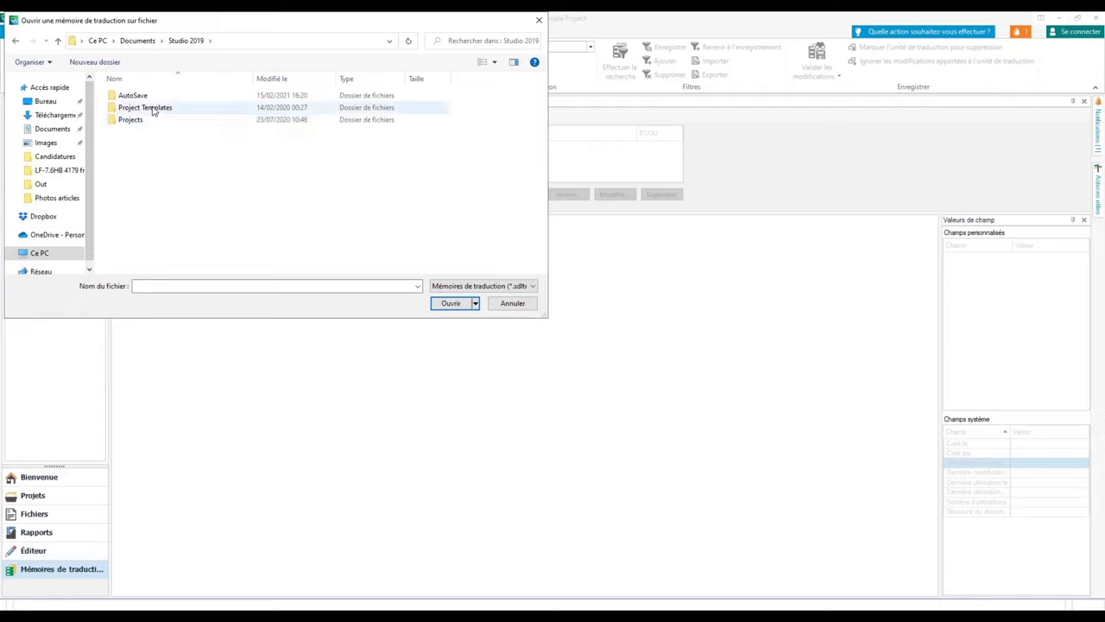
double_click(152, 109)
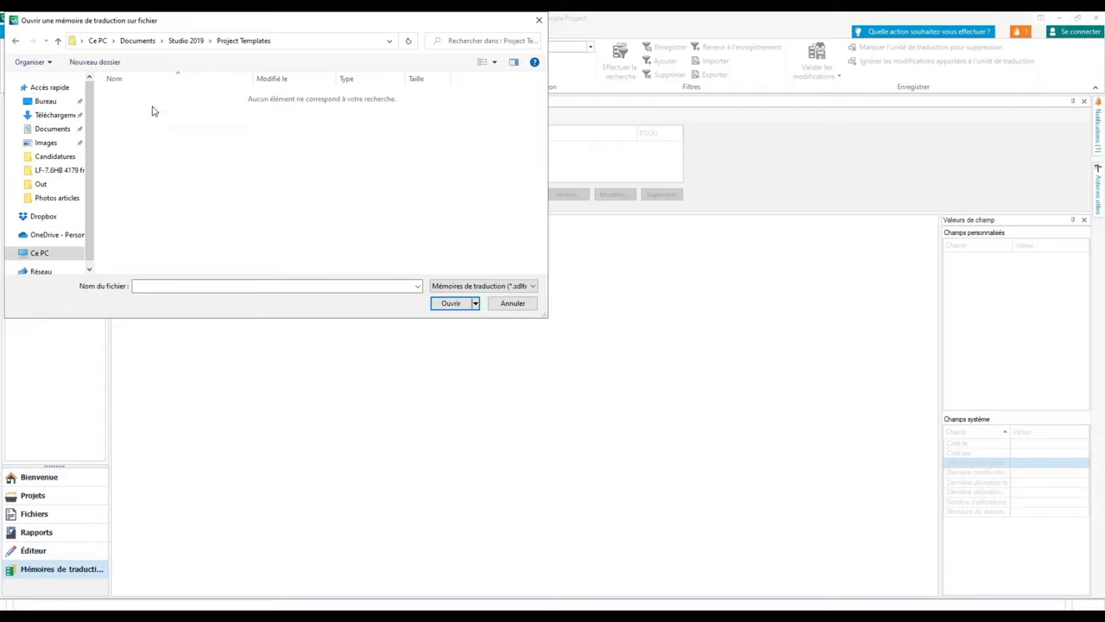
click(15, 45)
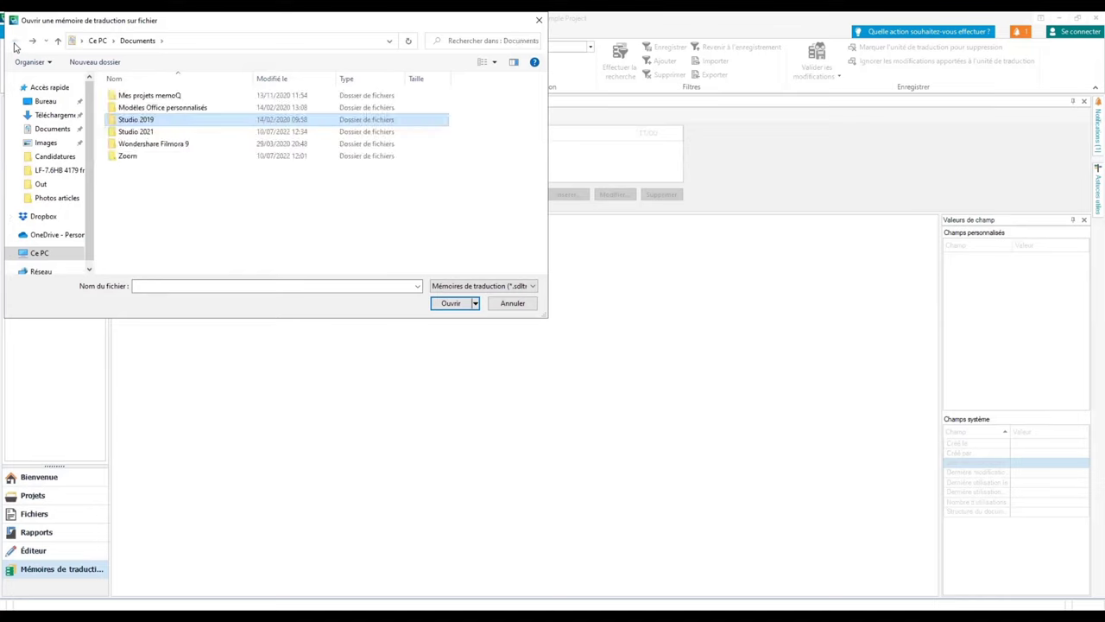
Open the English-French translation memory from the Studio 2021 sample project's TMs folder.
double_click(148, 133)
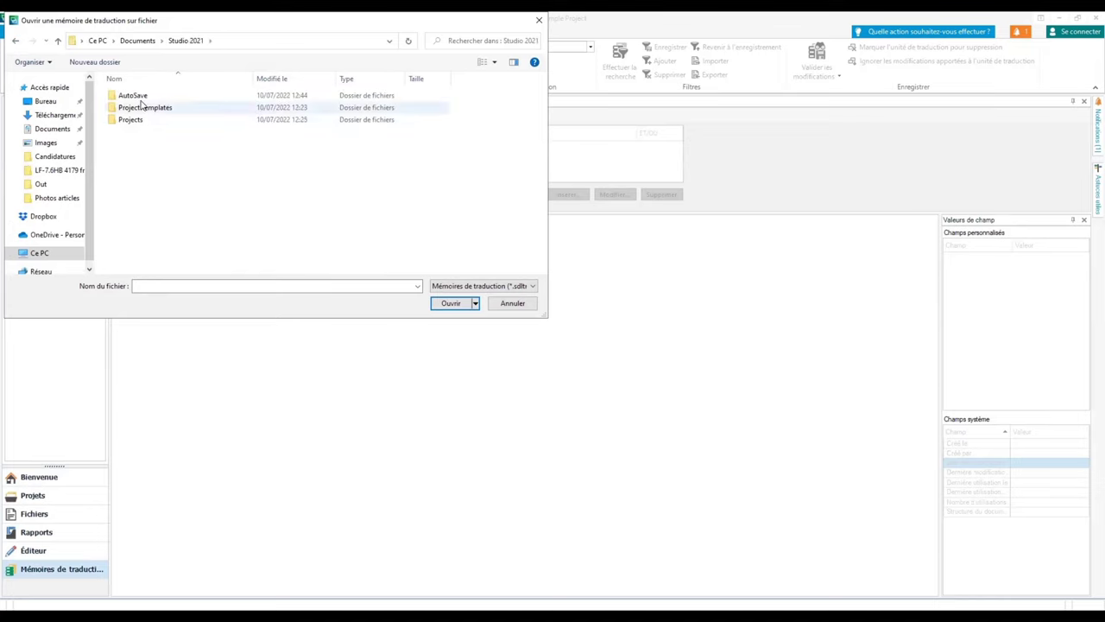
double_click(143, 119)
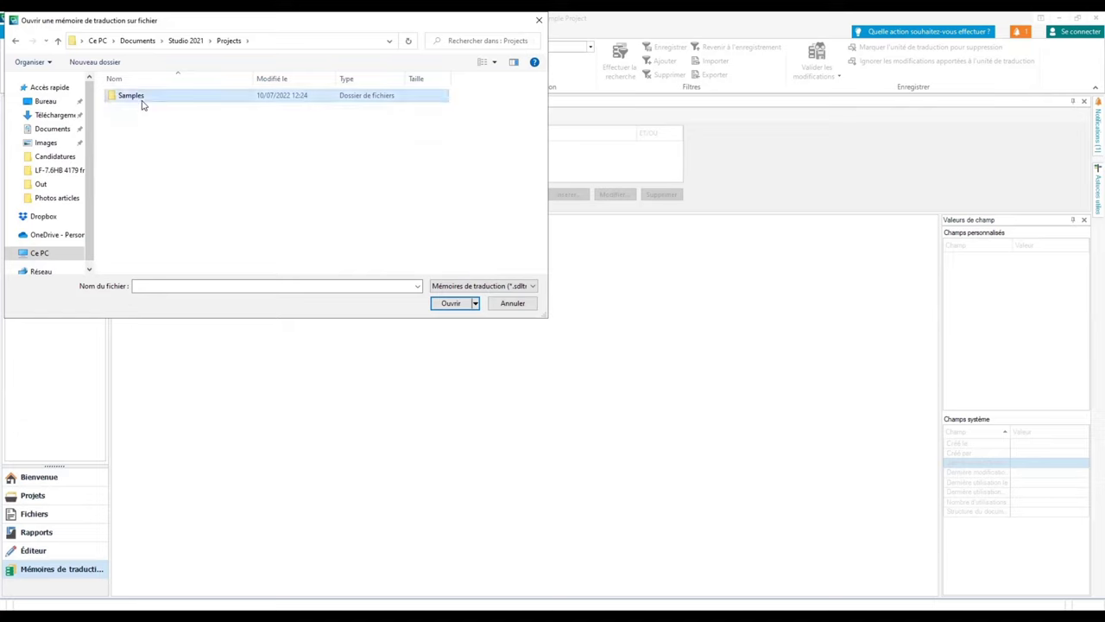
double_click(143, 101)
double_click(144, 102)
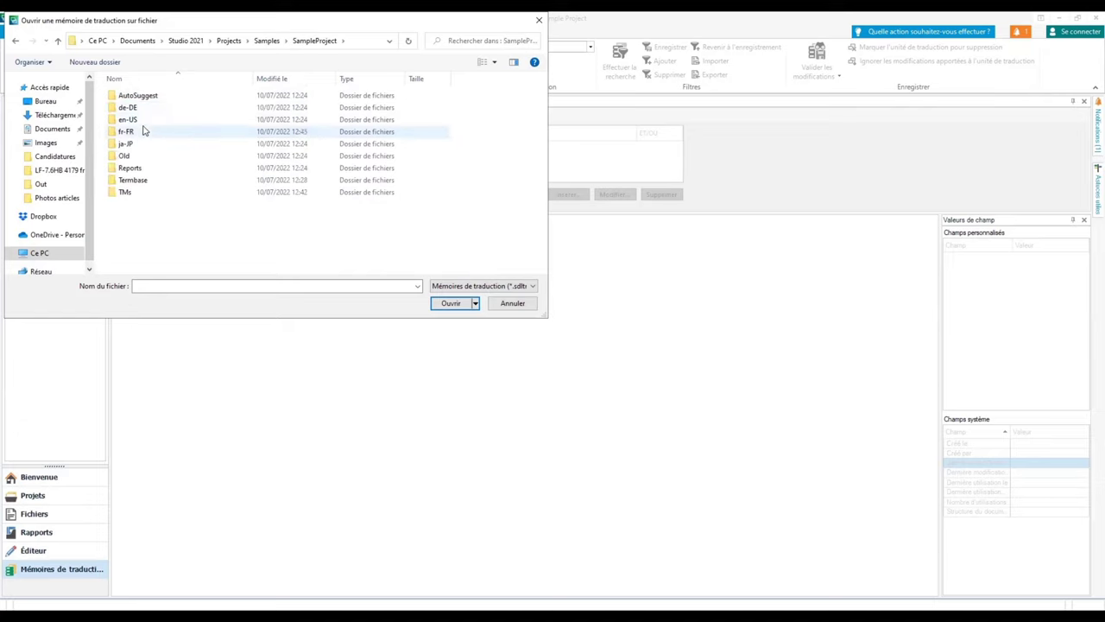
double_click(138, 181)
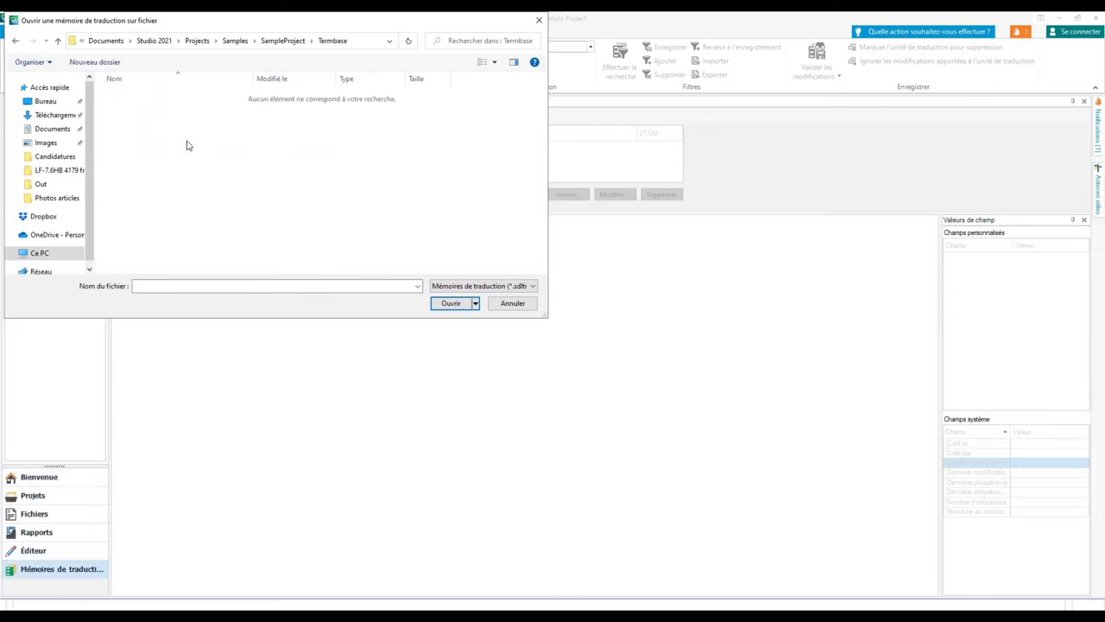
click(15, 40)
double_click(124, 191)
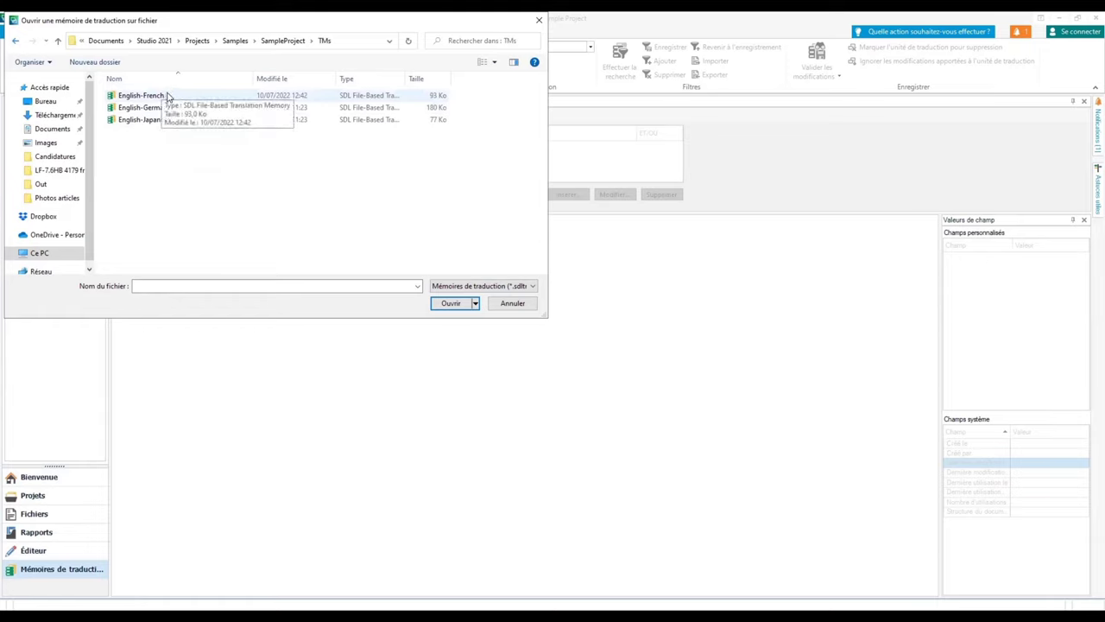
click(169, 96)
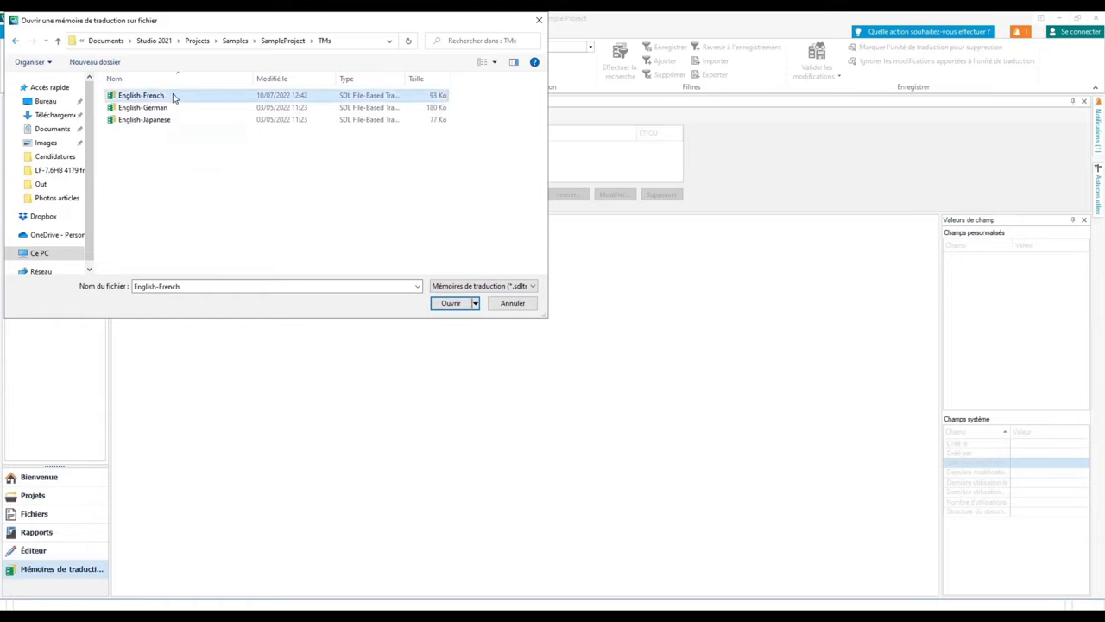
click(451, 304)
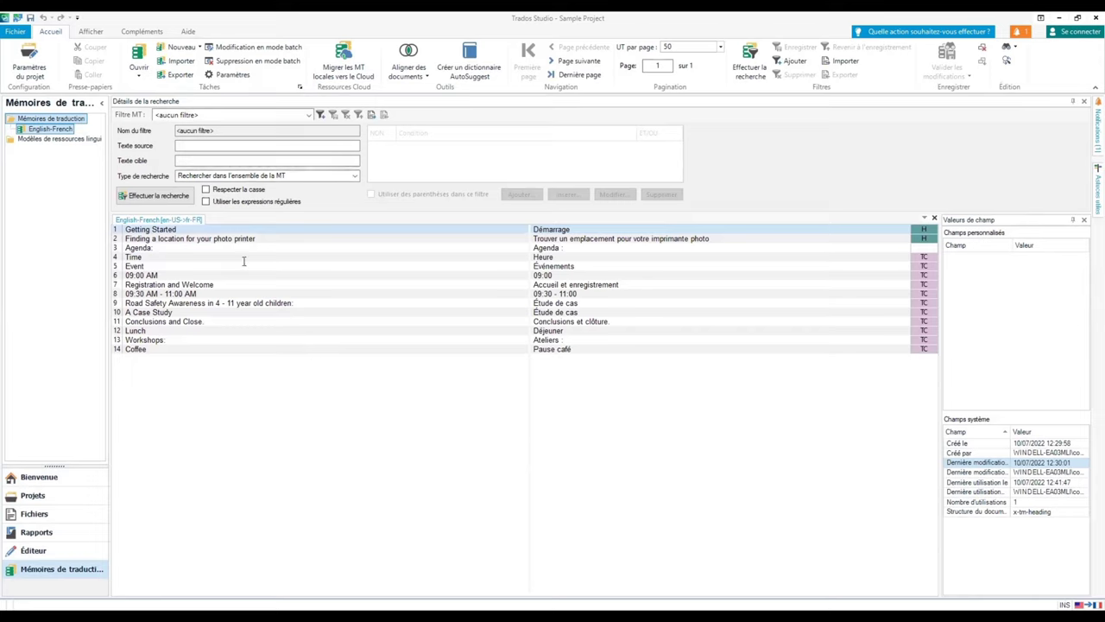
Examine translation units 2, 3 and 4 of the English-French memory and their field values.
click(567, 238)
click(567, 248)
click(568, 257)
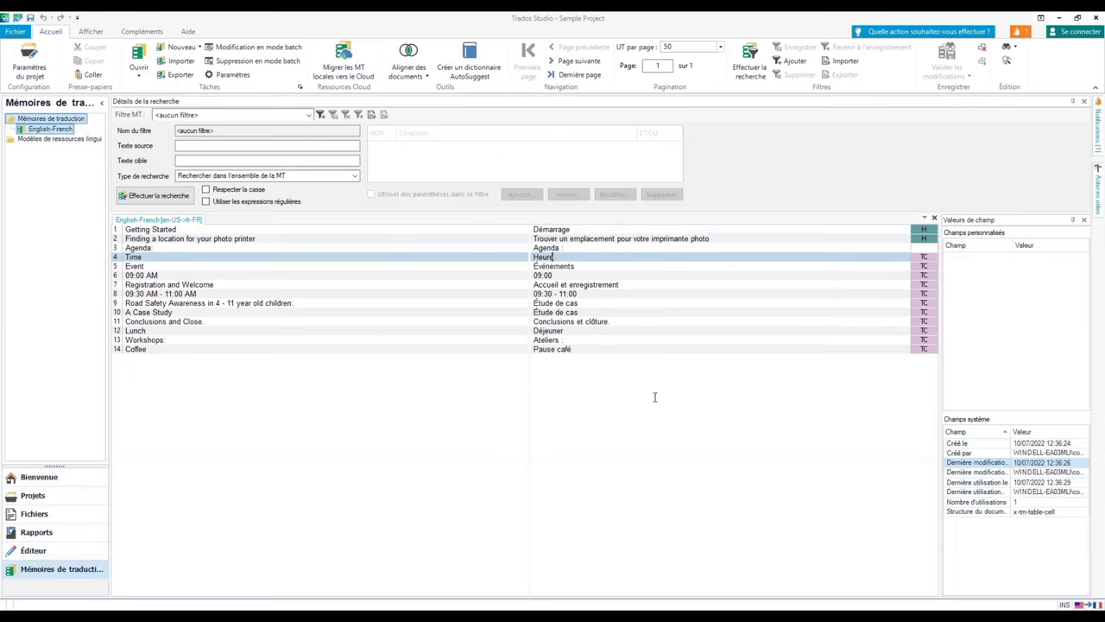
Check the document alignment options, bring up the dialog for opening an existing alignment and cancel it.
click(426, 77)
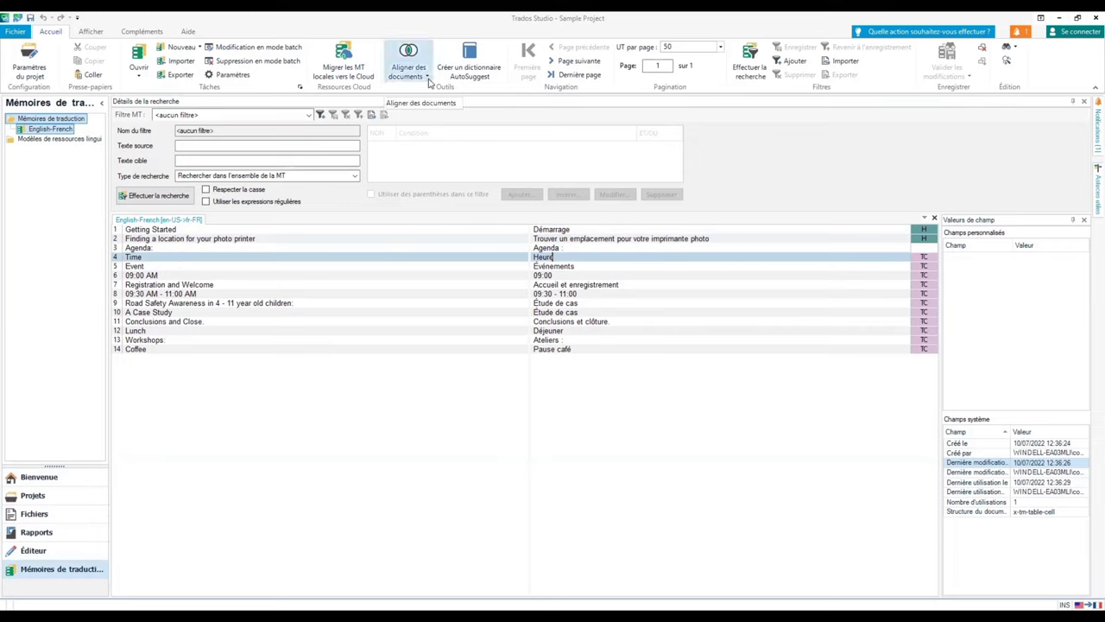
click(429, 81)
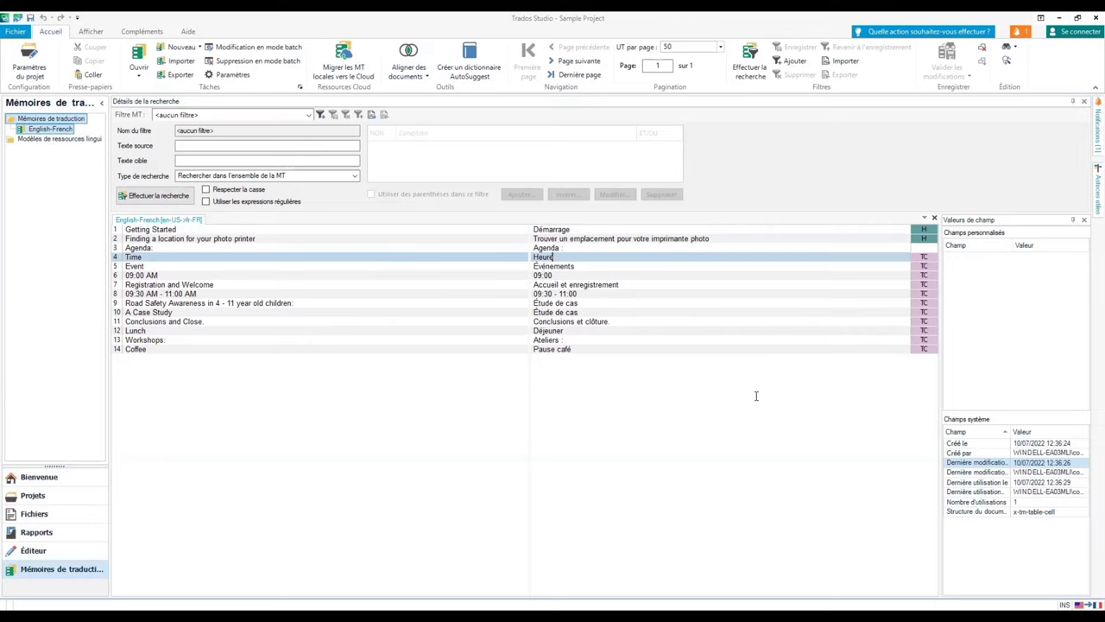
click(427, 80)
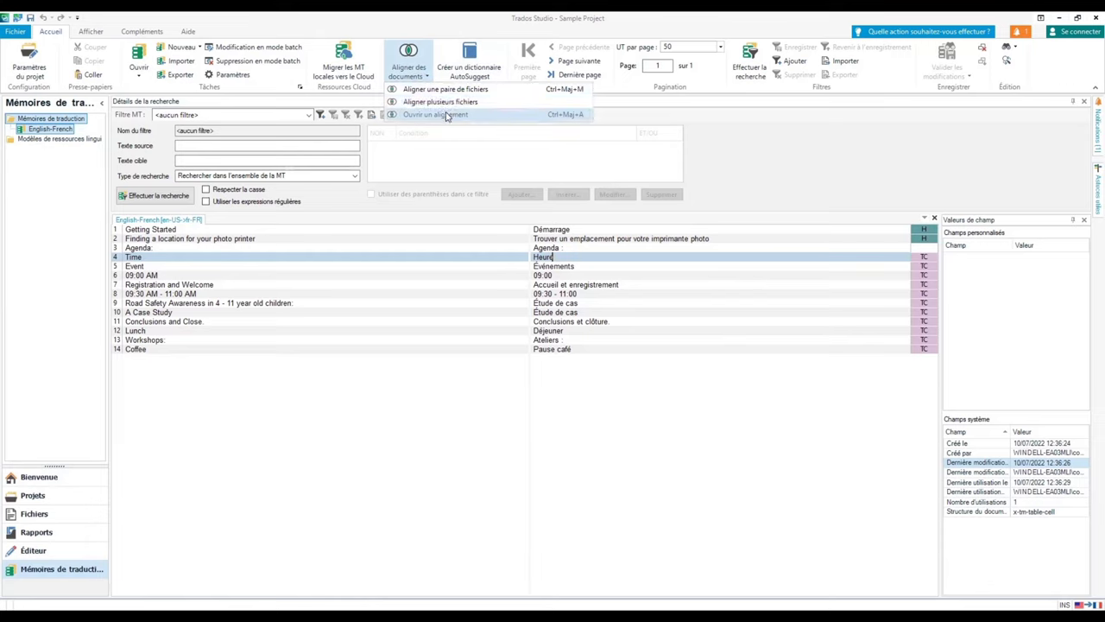
click(444, 113)
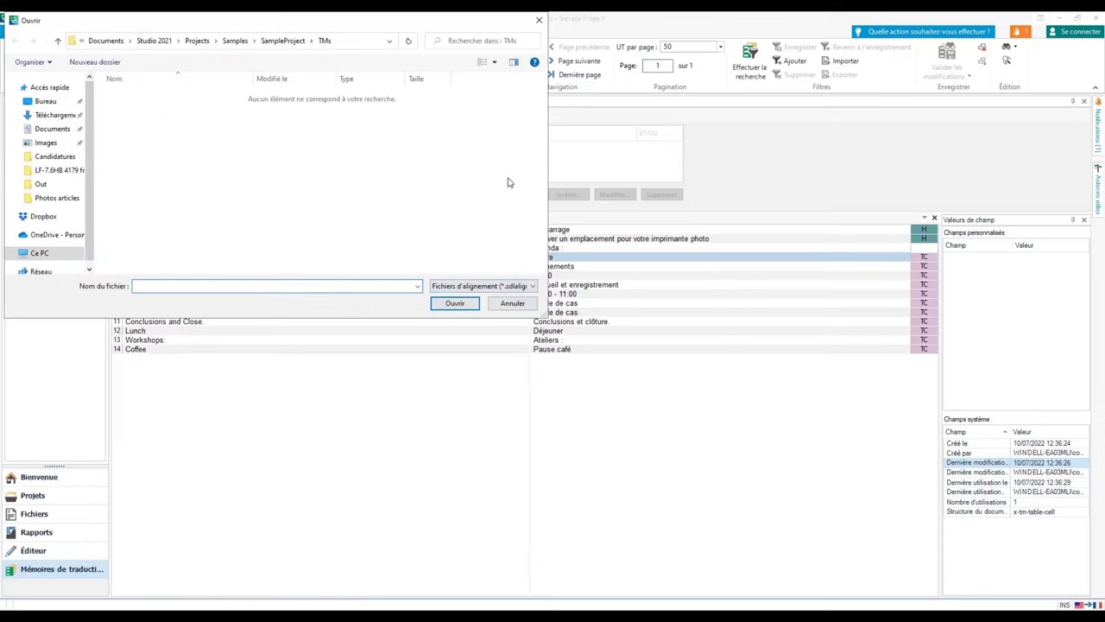
click(512, 303)
View the wizard for aligning a single file pair with its memory, source and target file settings, and cancel it.
click(423, 80)
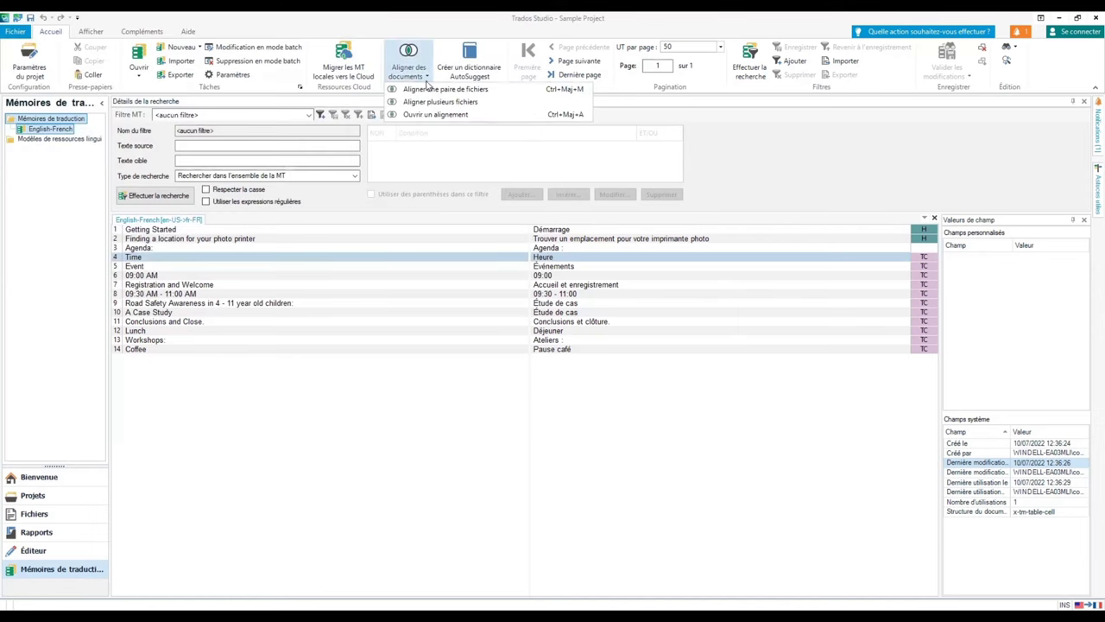
click(404, 91)
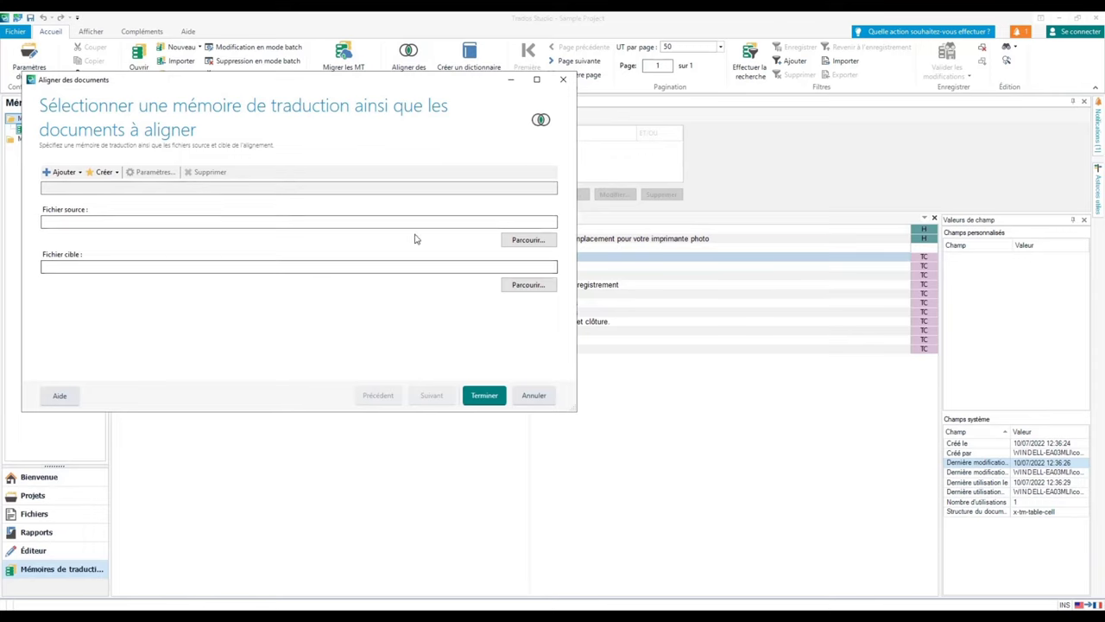
click(533, 394)
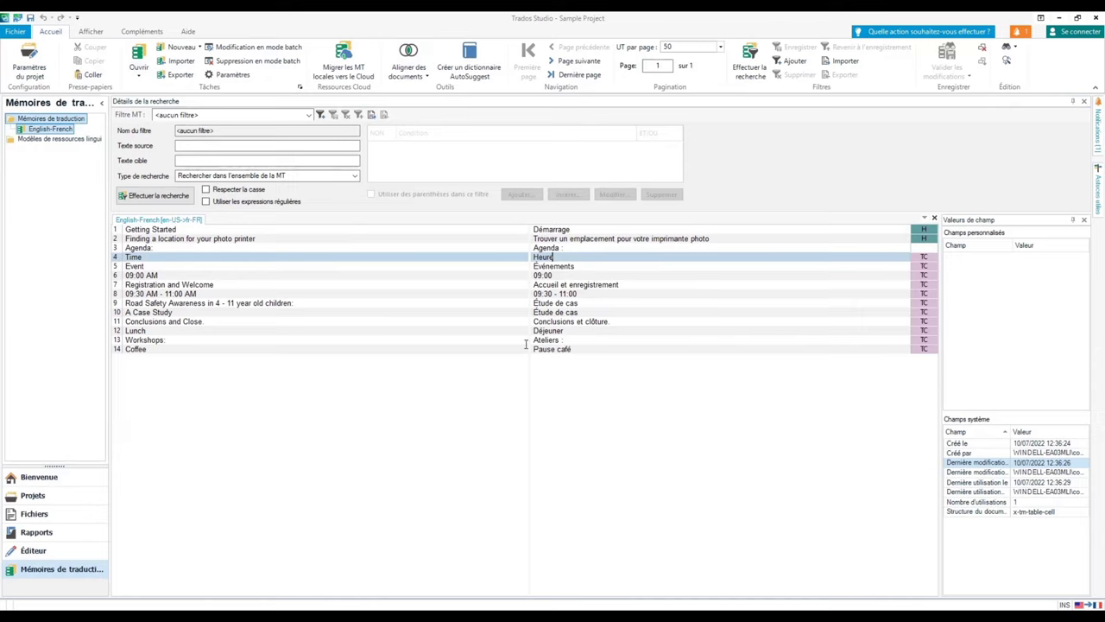
From the welcome view, add the Test Youtube Word document from the desktop as the file to translate, checking the supported file types.
click(52, 477)
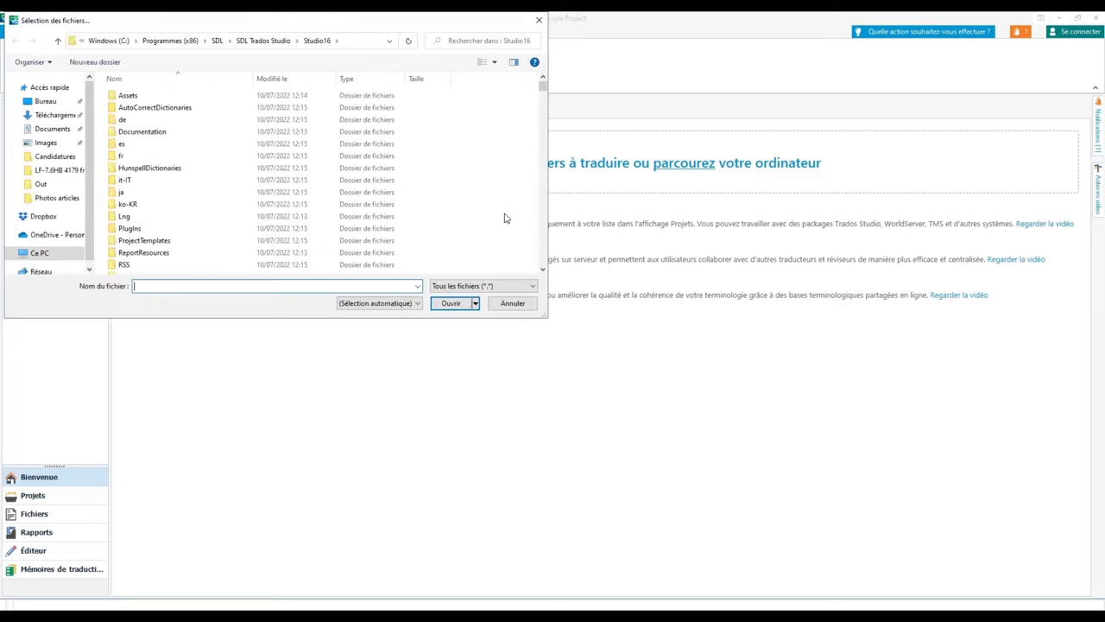
click(45, 101)
click(198, 156)
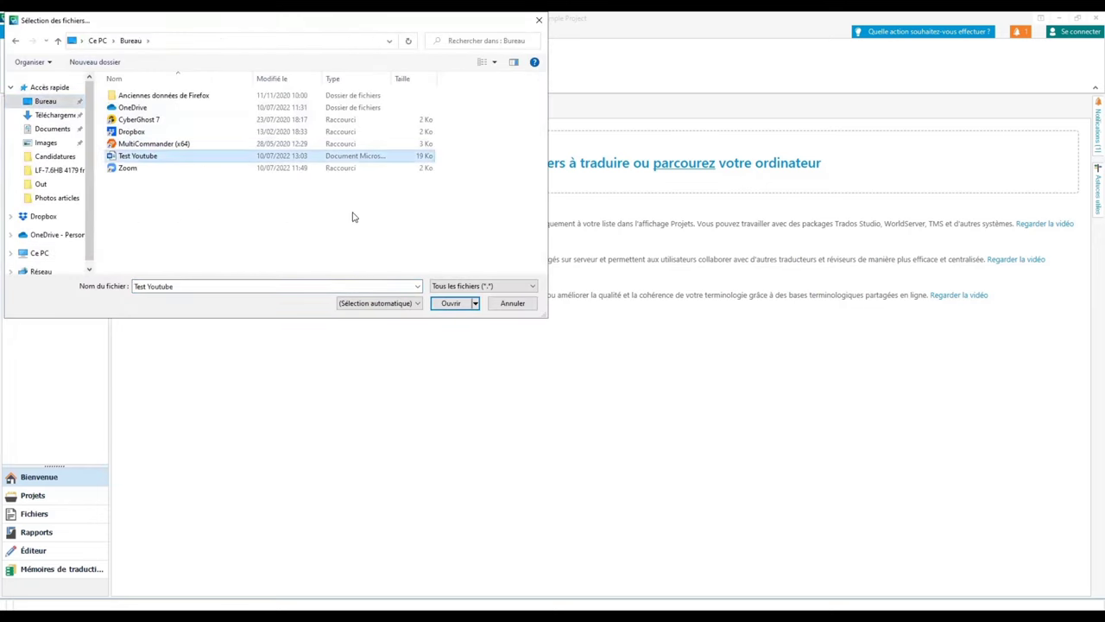
click(513, 285)
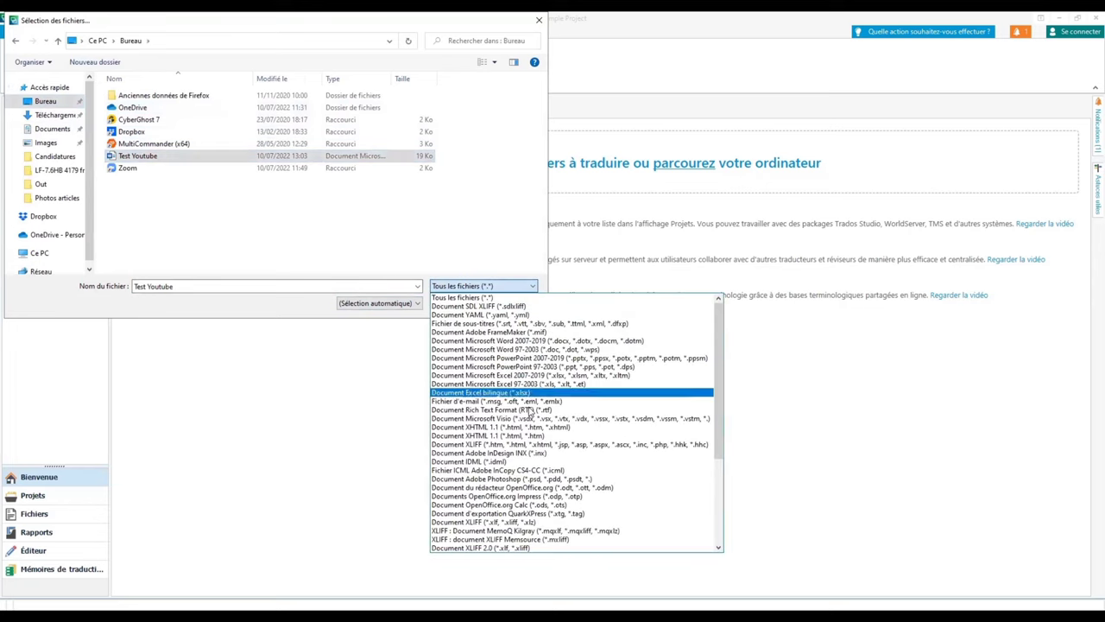
click(377, 320)
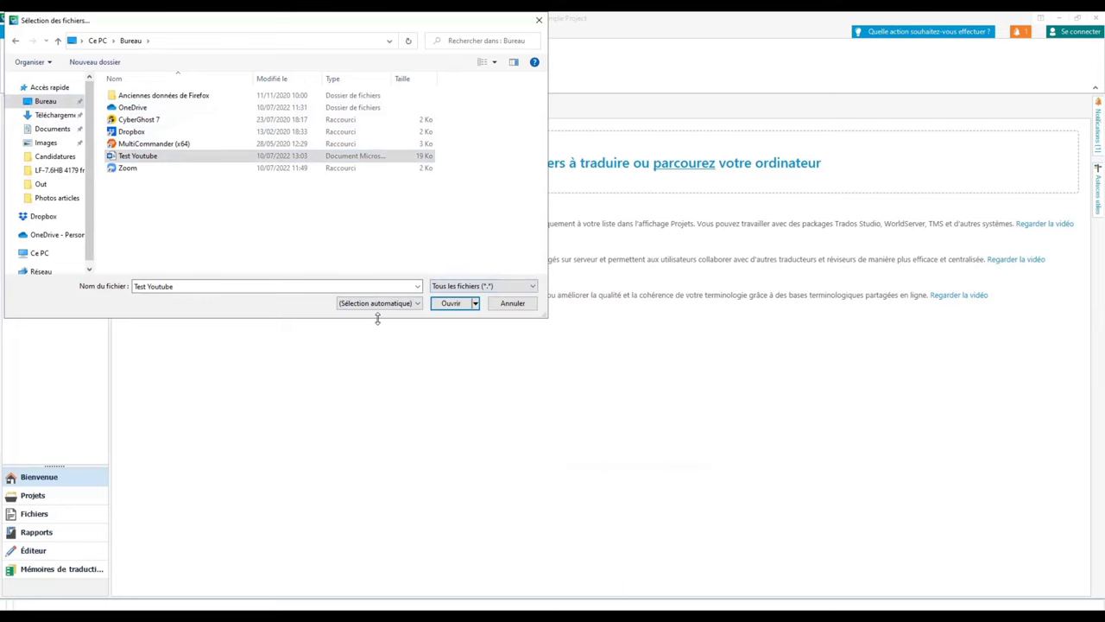
click(450, 304)
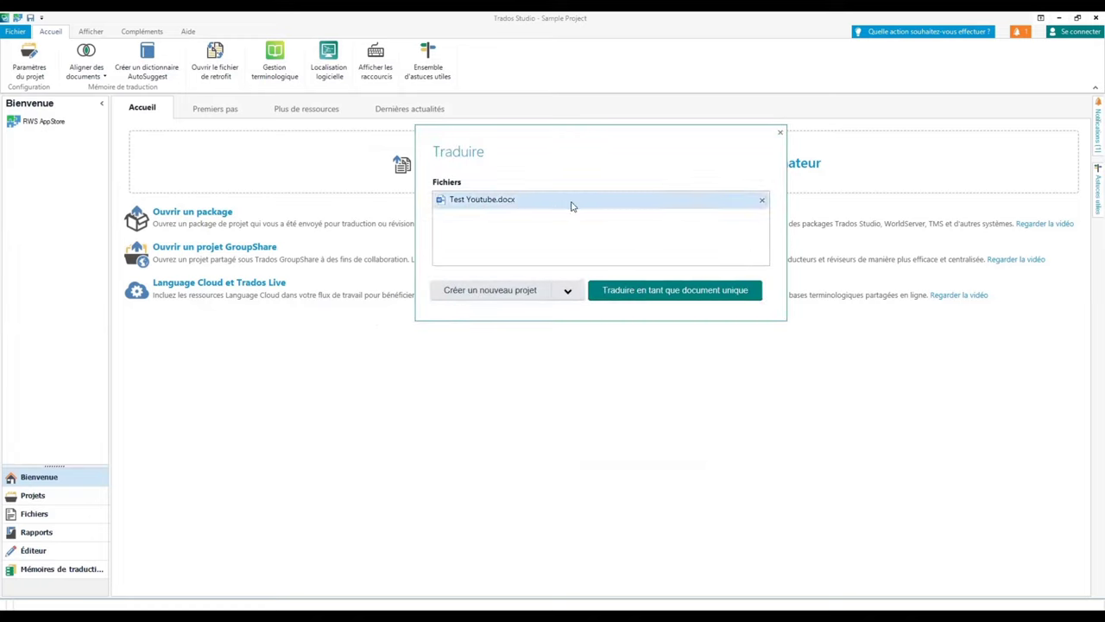
Check the local and cloud project options, and choose to translate Test Youtube.docx as a single document.
click(569, 293)
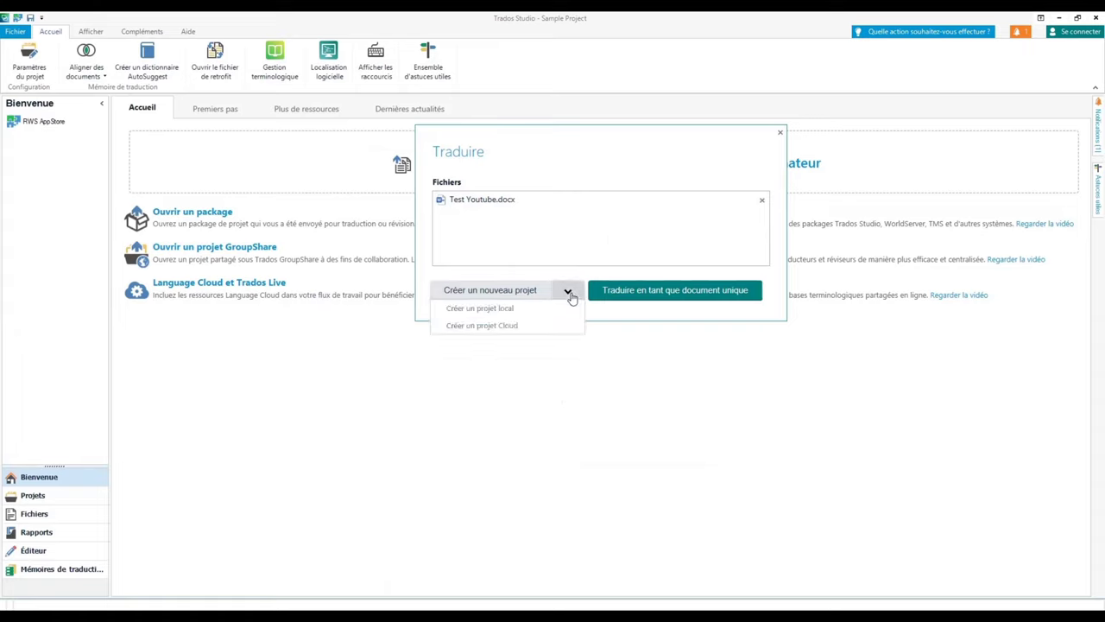
click(630, 294)
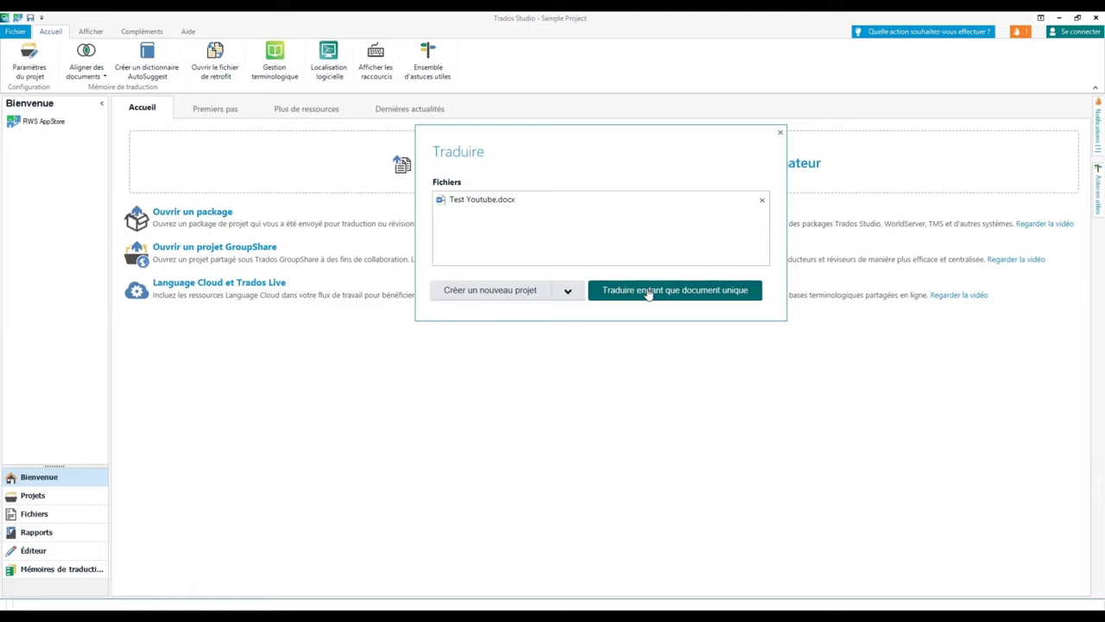
click(648, 291)
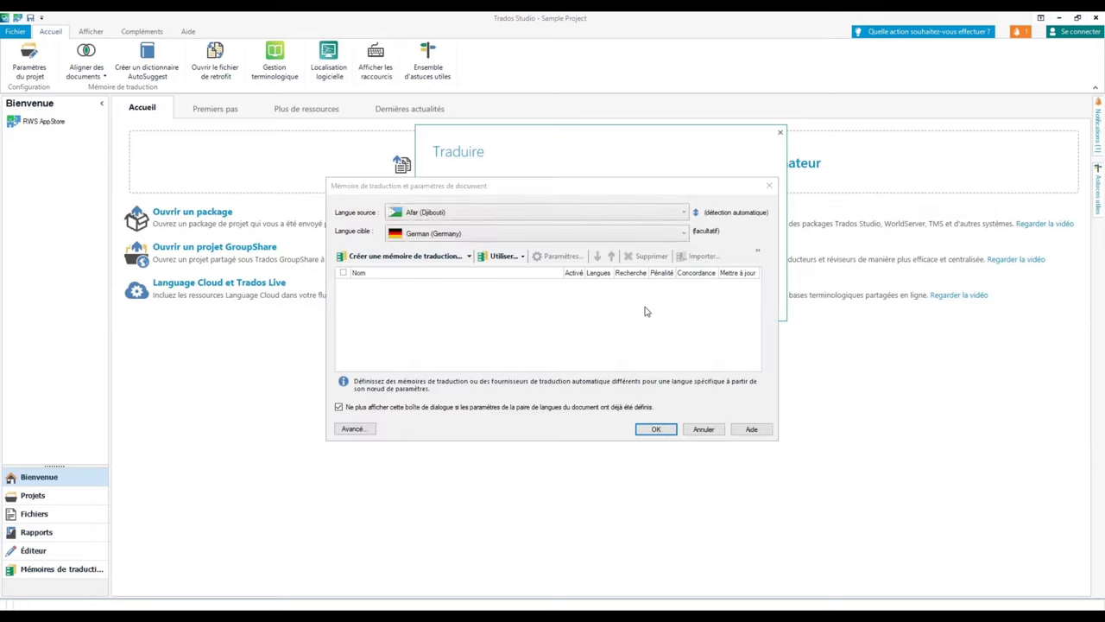
Set the document's source language to French (France).
click(684, 215)
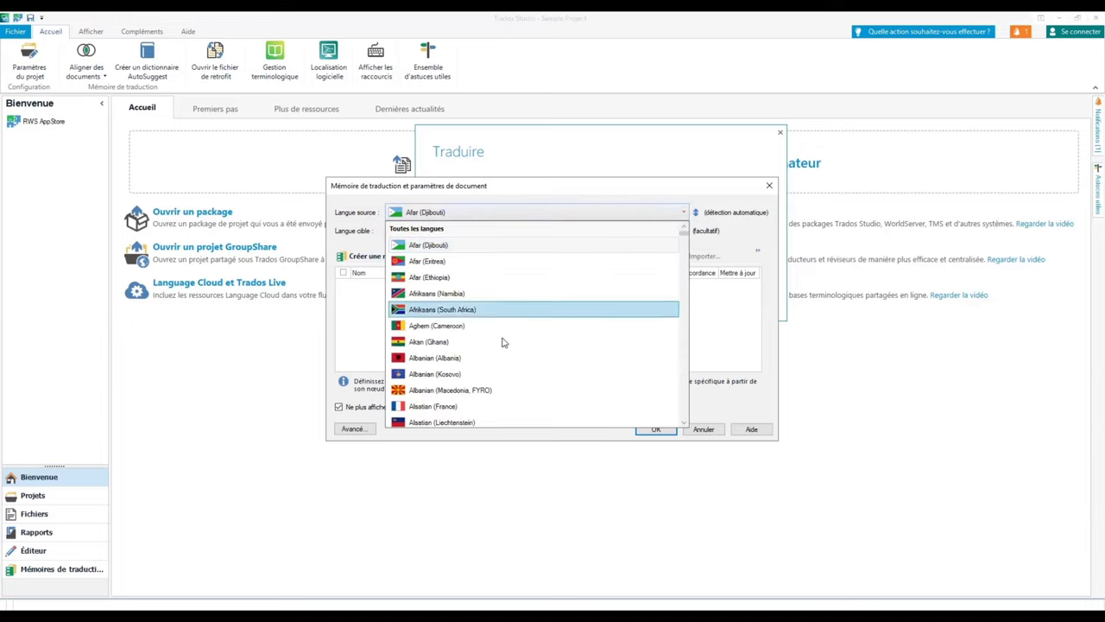
scroll(503, 345, down, 4)
scroll(502, 352, down, 10)
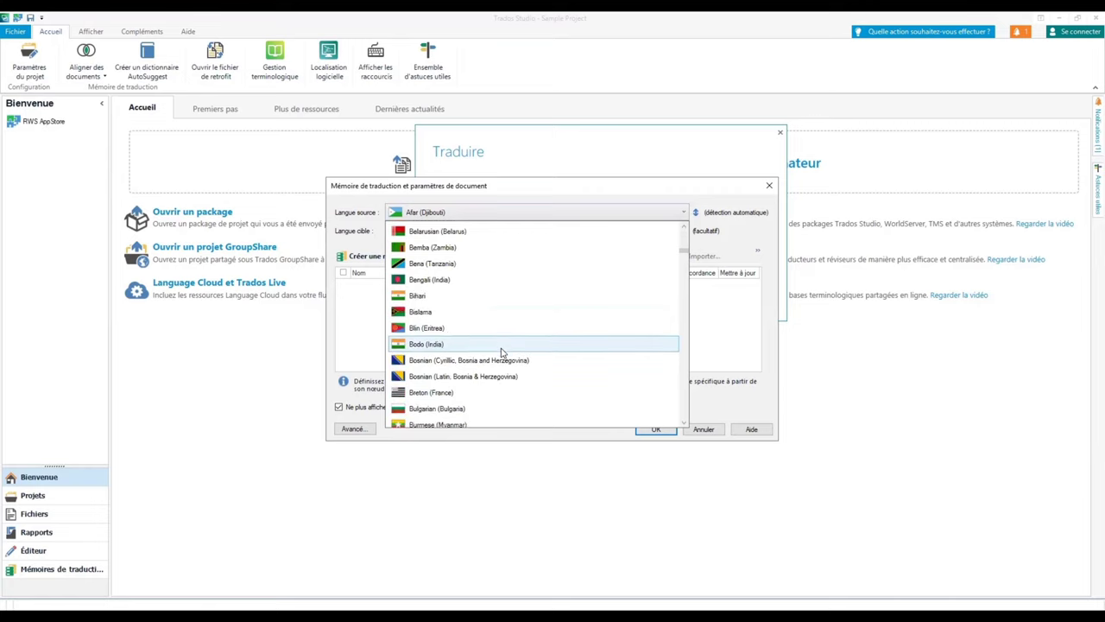
scroll(501, 354, down, 15)
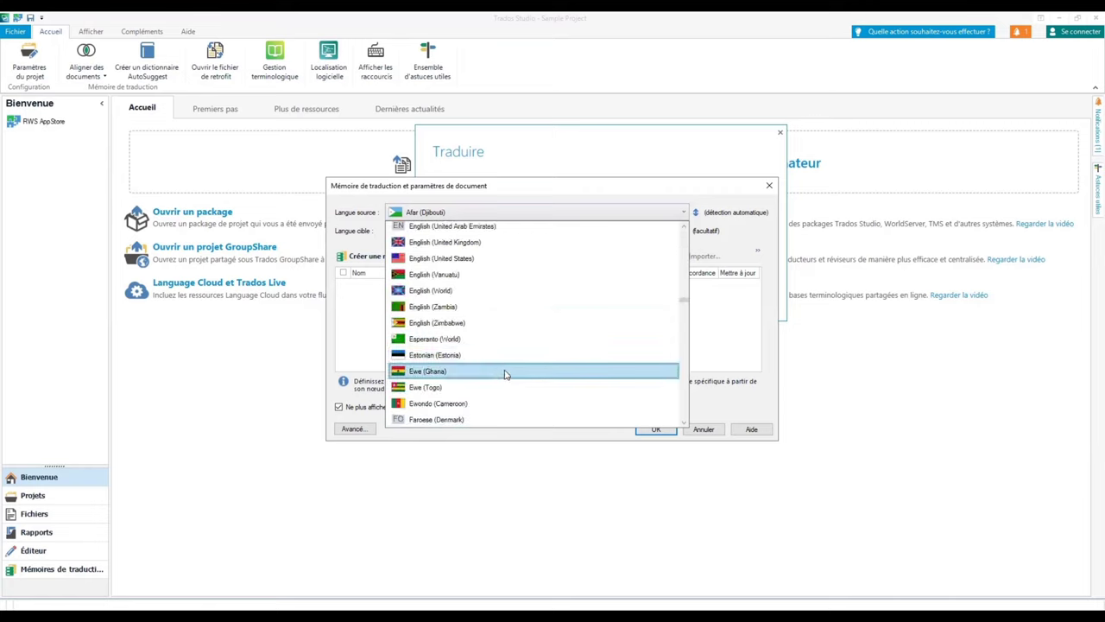
scroll(489, 376, down, 3)
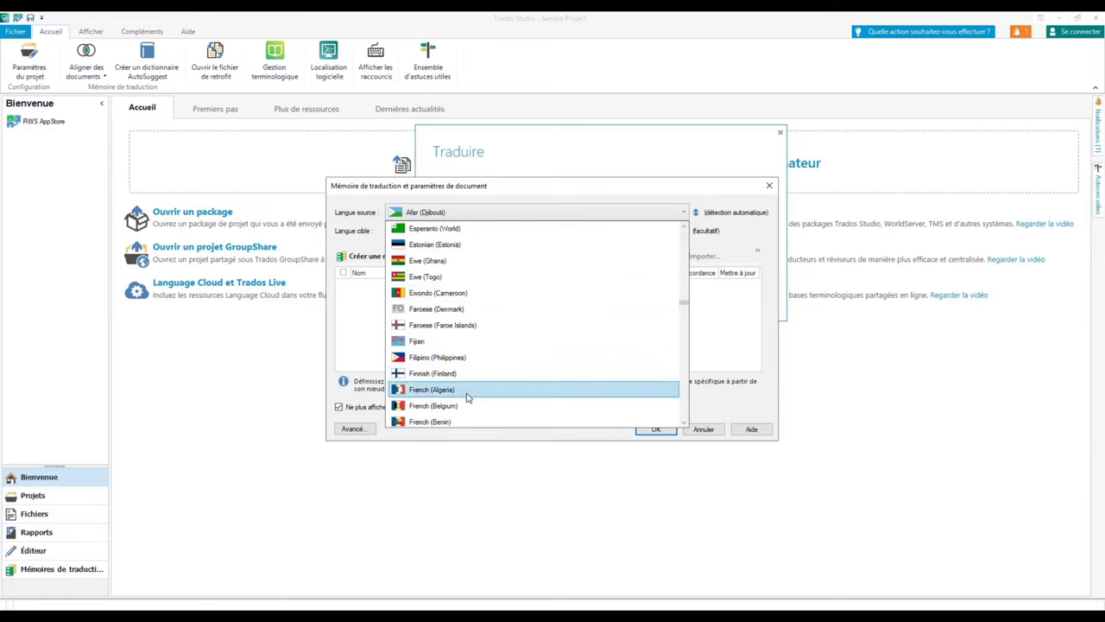
scroll(467, 397, down, 1)
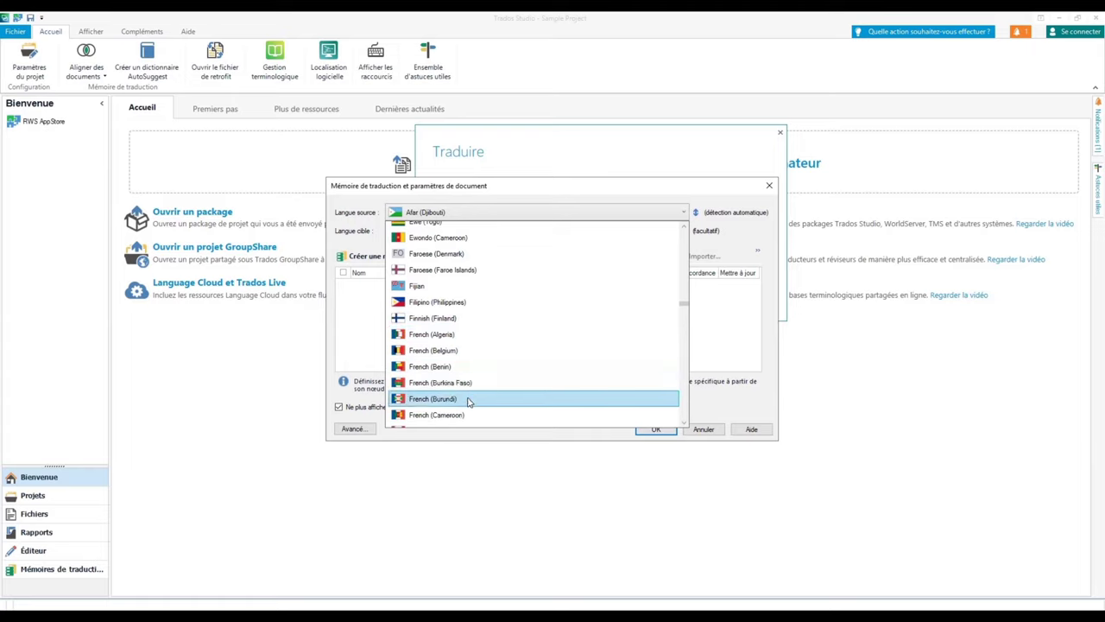
scroll(469, 413, down, 4)
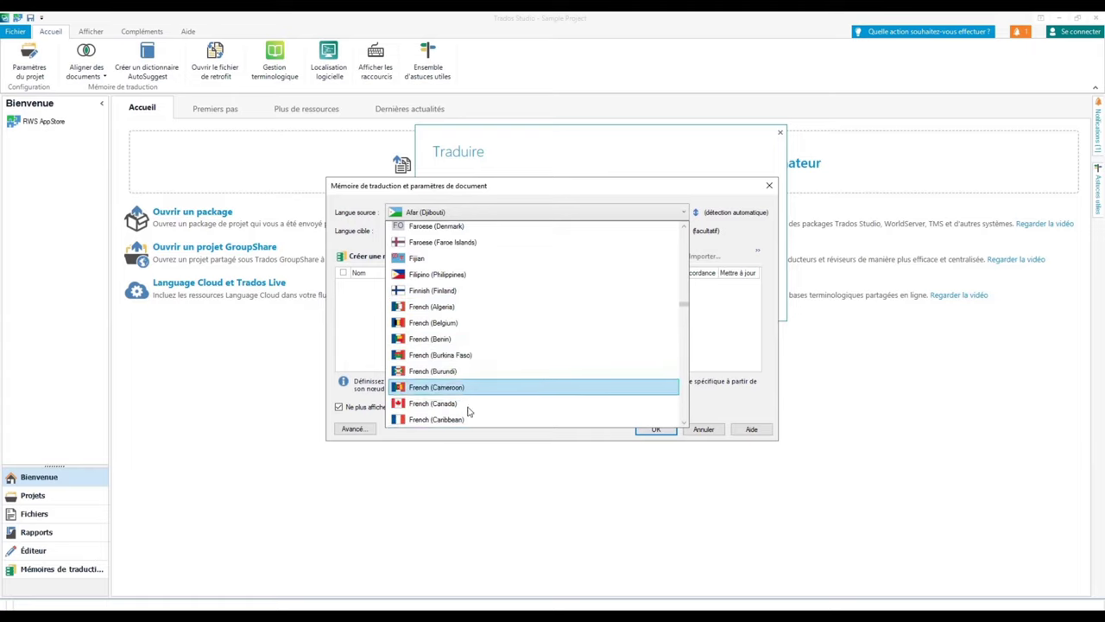
scroll(469, 412, down, 2)
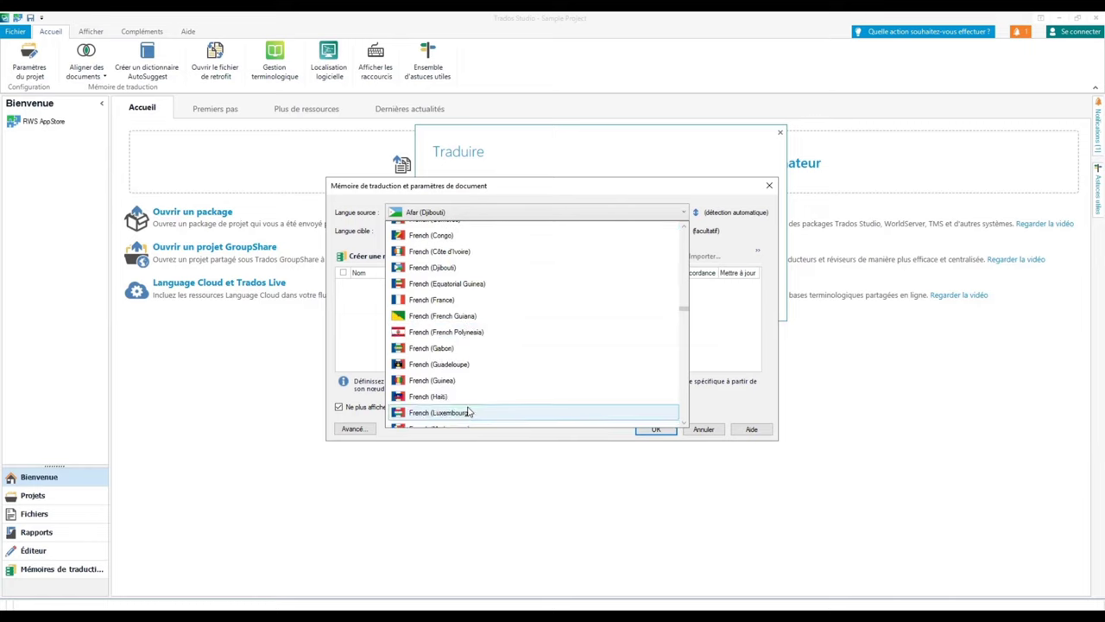
click(446, 304)
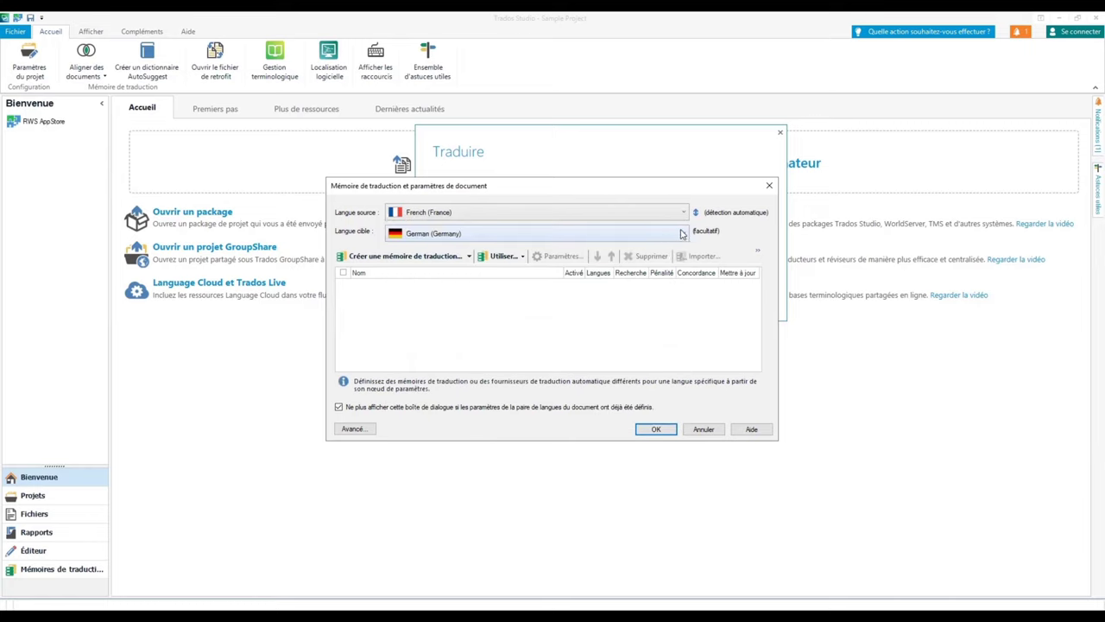
Look through the available target languages near German (Germany) and close the list without choosing another.
click(682, 233)
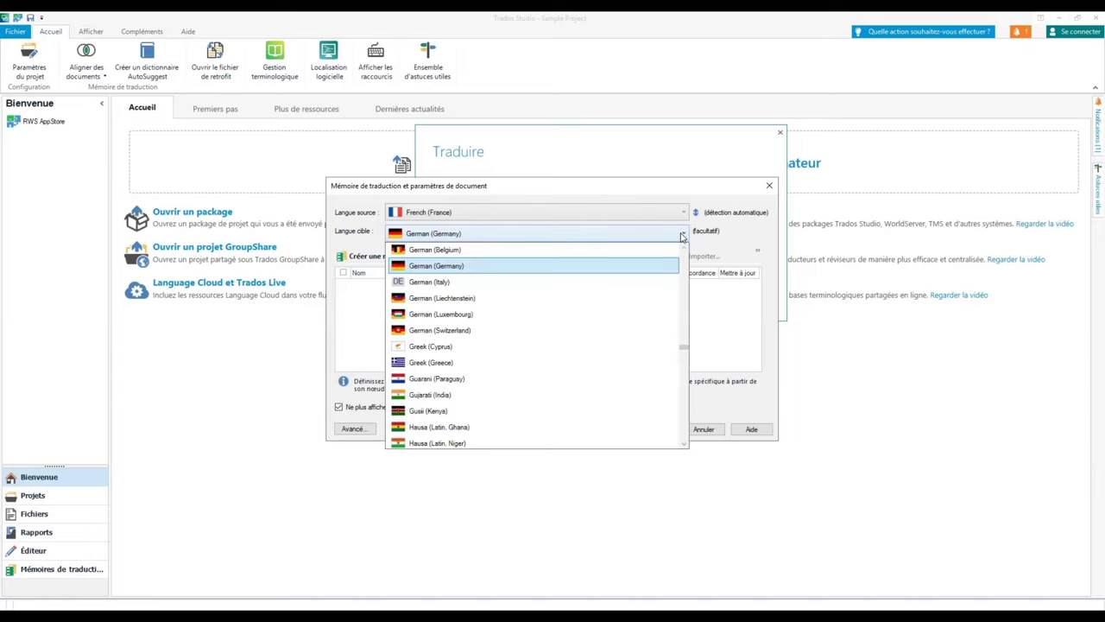
scroll(603, 319, up, 7)
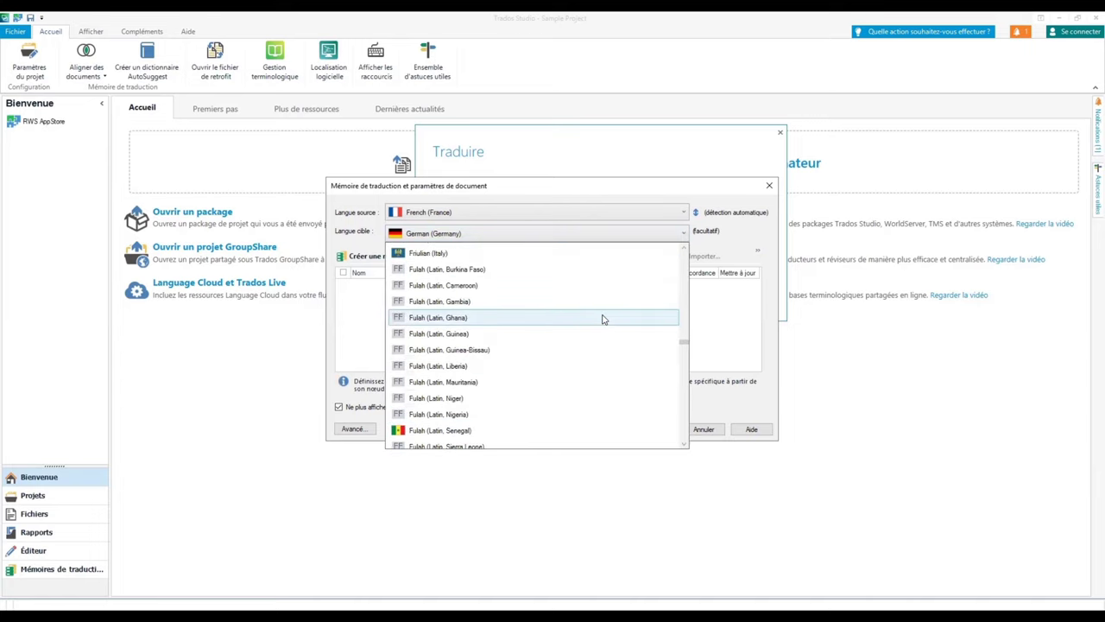
scroll(602, 319, down, 2)
click(718, 243)
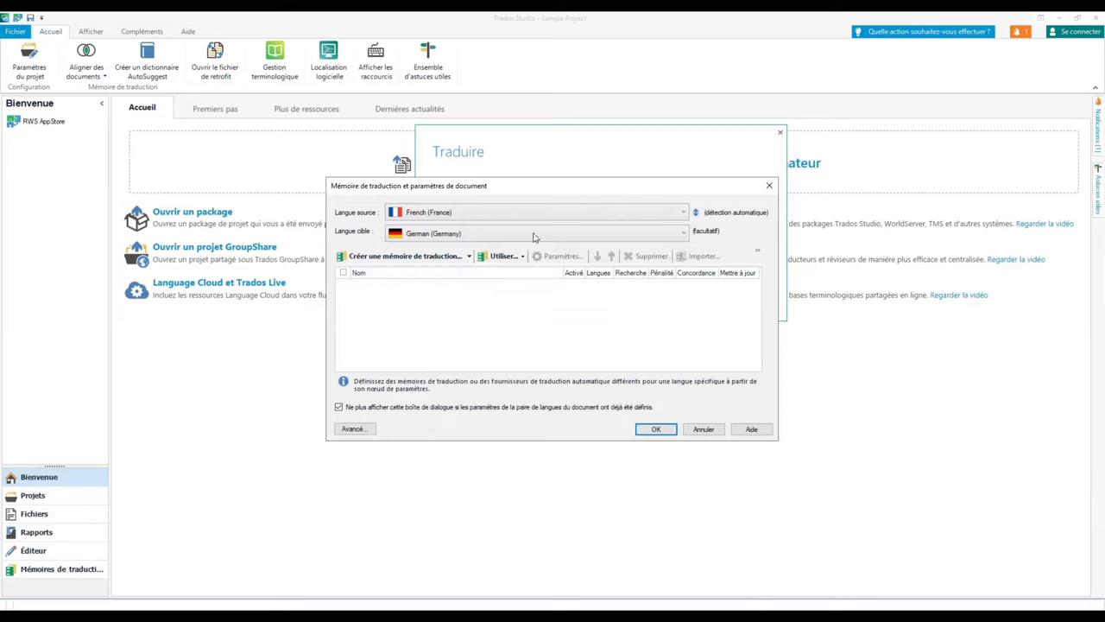
Try the new translation memory wizard with the name AB, view its fields page and cancel it.
click(397, 256)
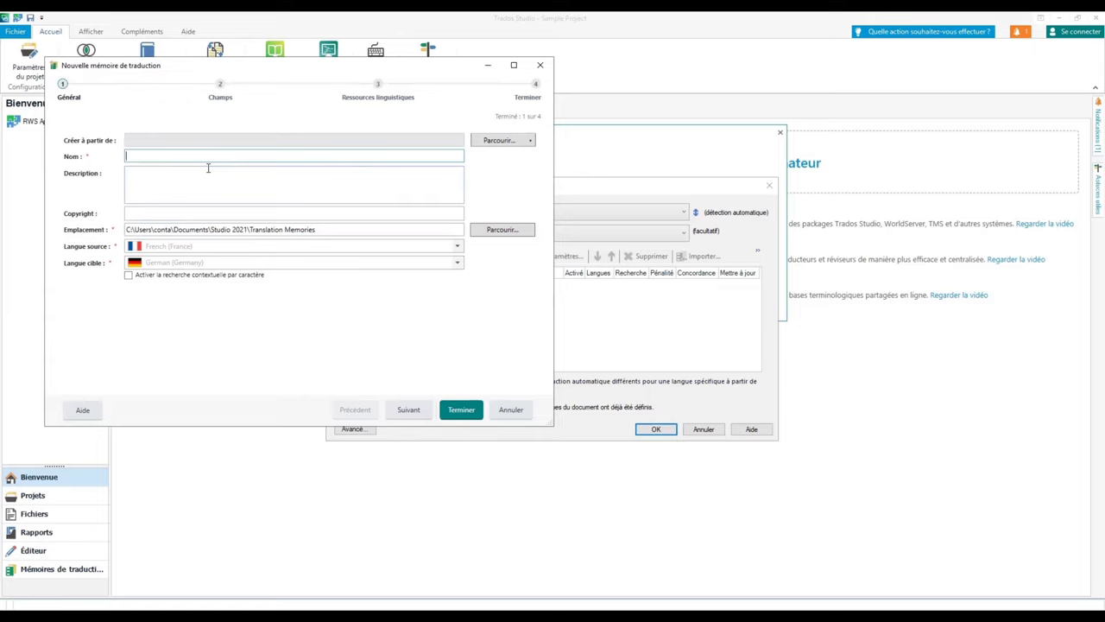
text(AB)
click(462, 411)
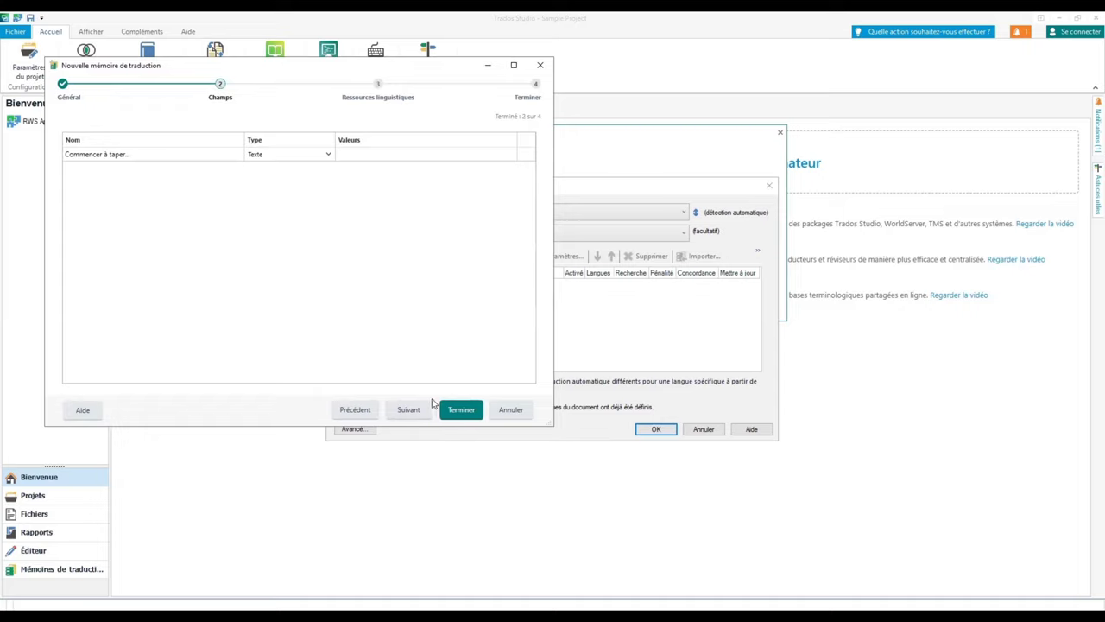
click(502, 412)
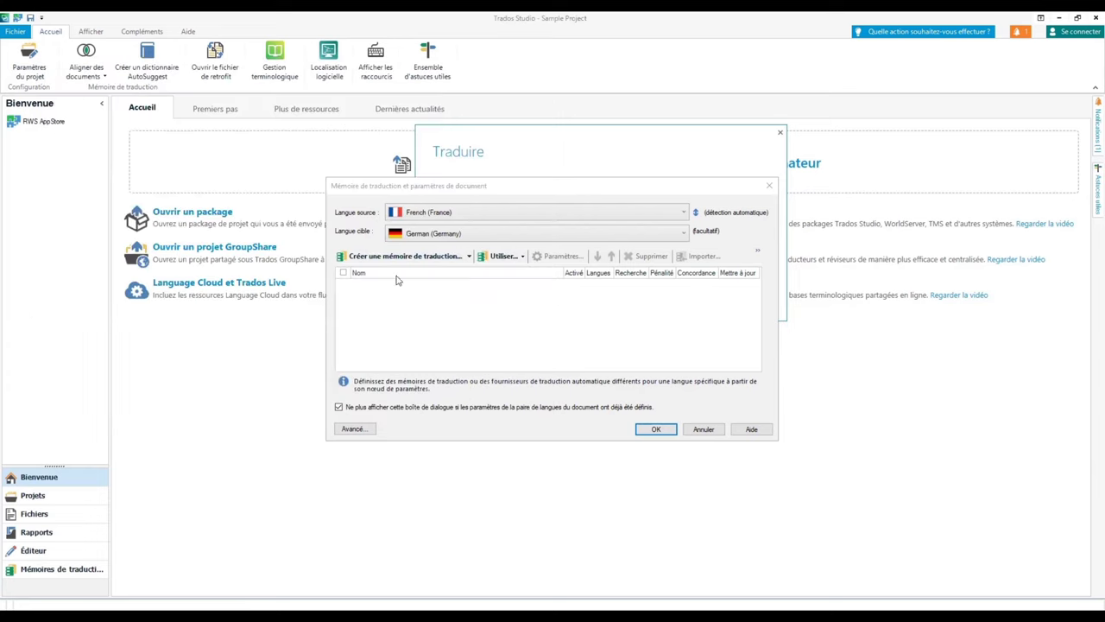
Check the existing memory sources, and accept the document settings without a translation memory to open Test Youtube.docx for translation.
click(522, 257)
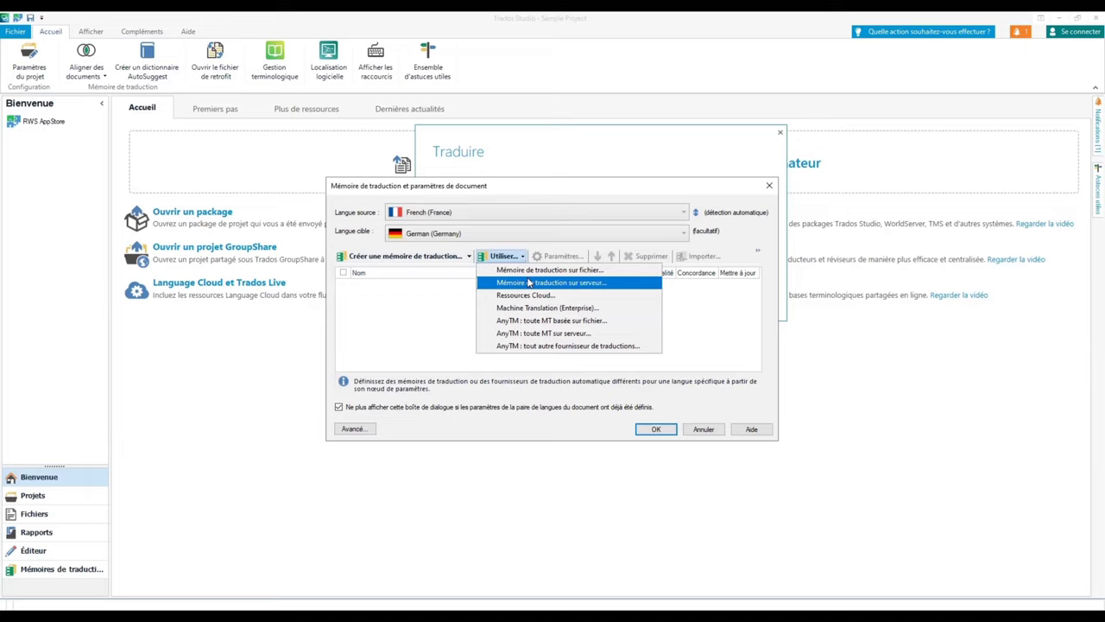
click(451, 301)
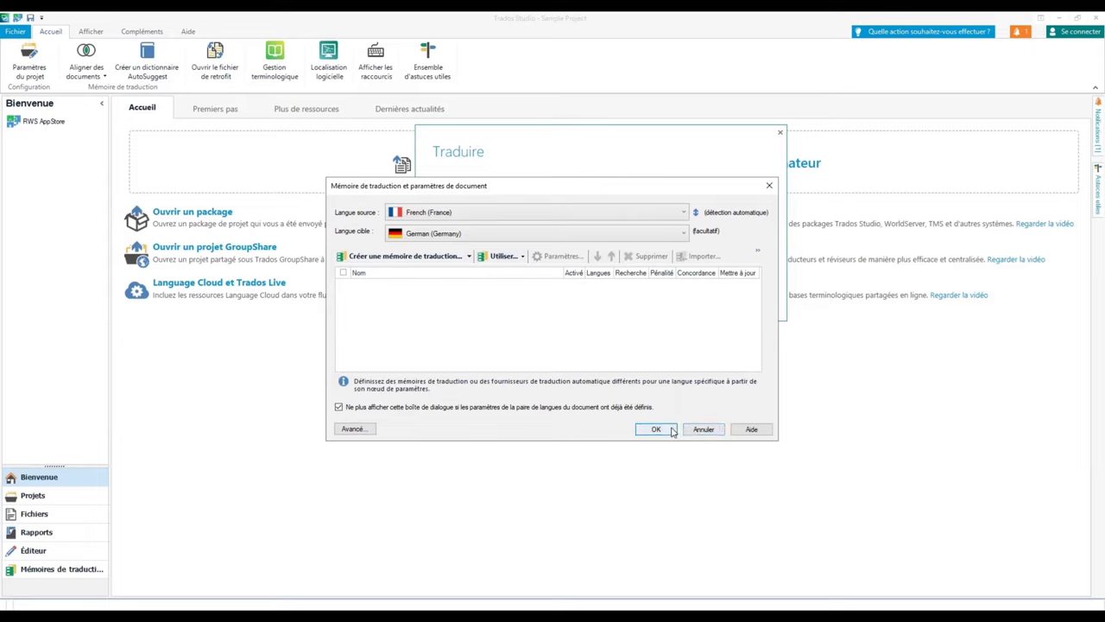
click(671, 431)
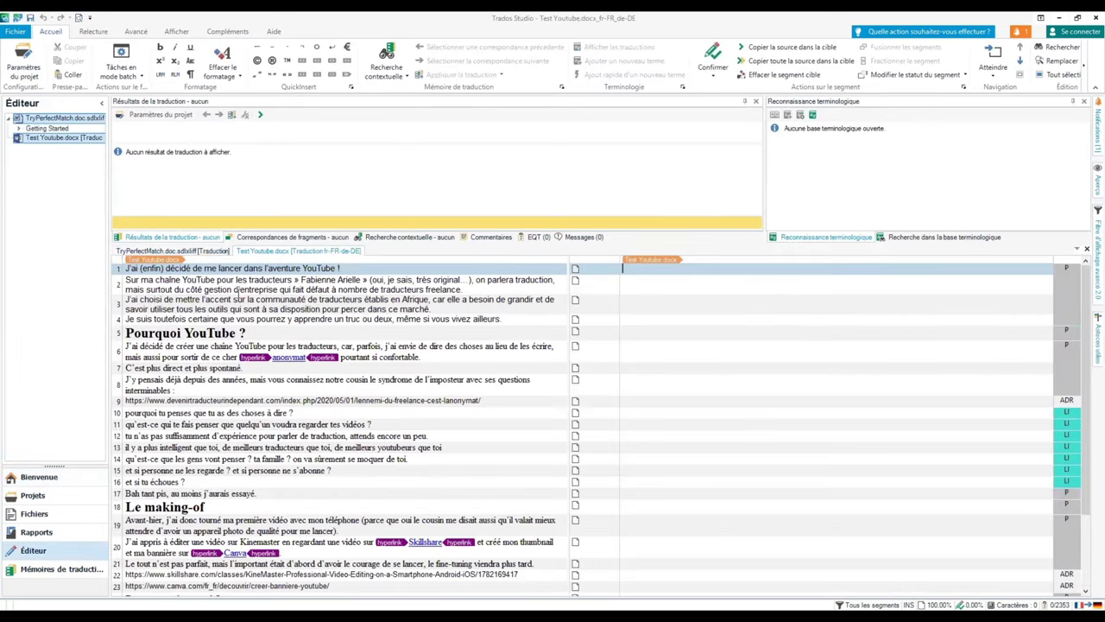
Examine the source segments and empty target cells of Test Youtube.docx from beginning to end.
scroll(723, 385, down, 3)
scroll(723, 383, up, 3)
click(658, 288)
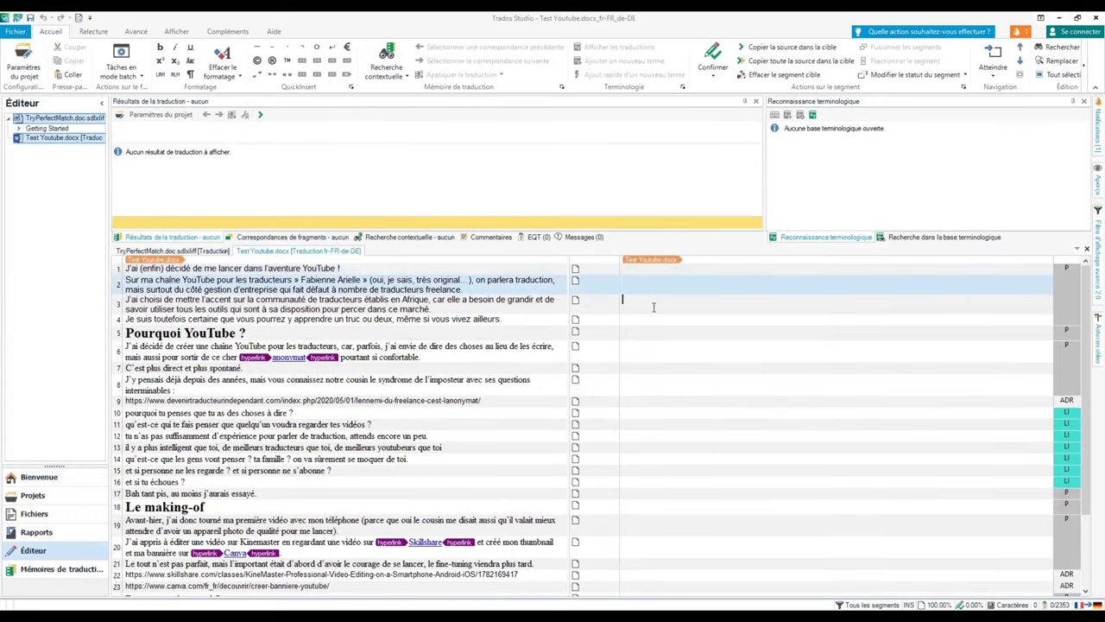
scroll(651, 346, down, 3)
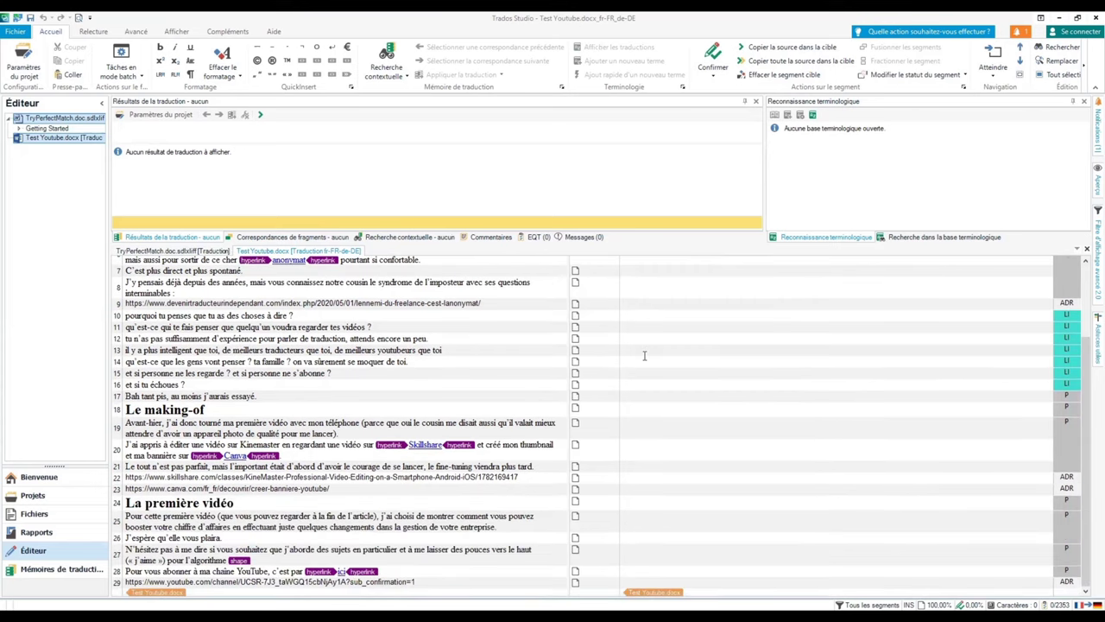
key(Down)
key(Down)
scroll(644, 355, down, 3)
scroll(644, 355, up, 3)
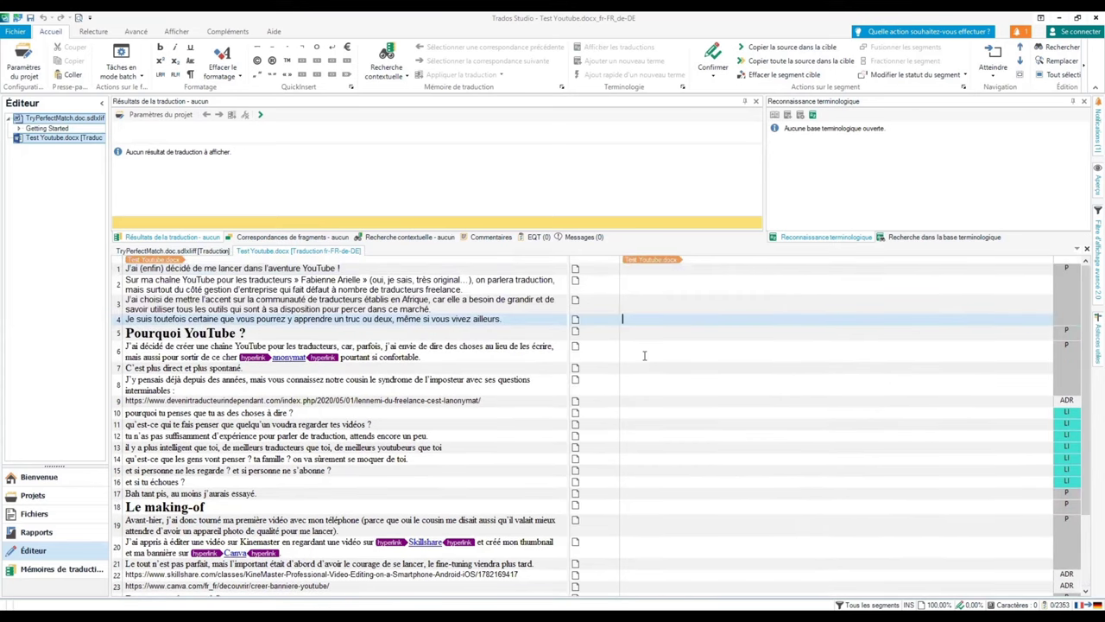
Copy the source text into the targets of segments 1 to 6 one at a time, and into all the remaining targets at once.
click(642, 268)
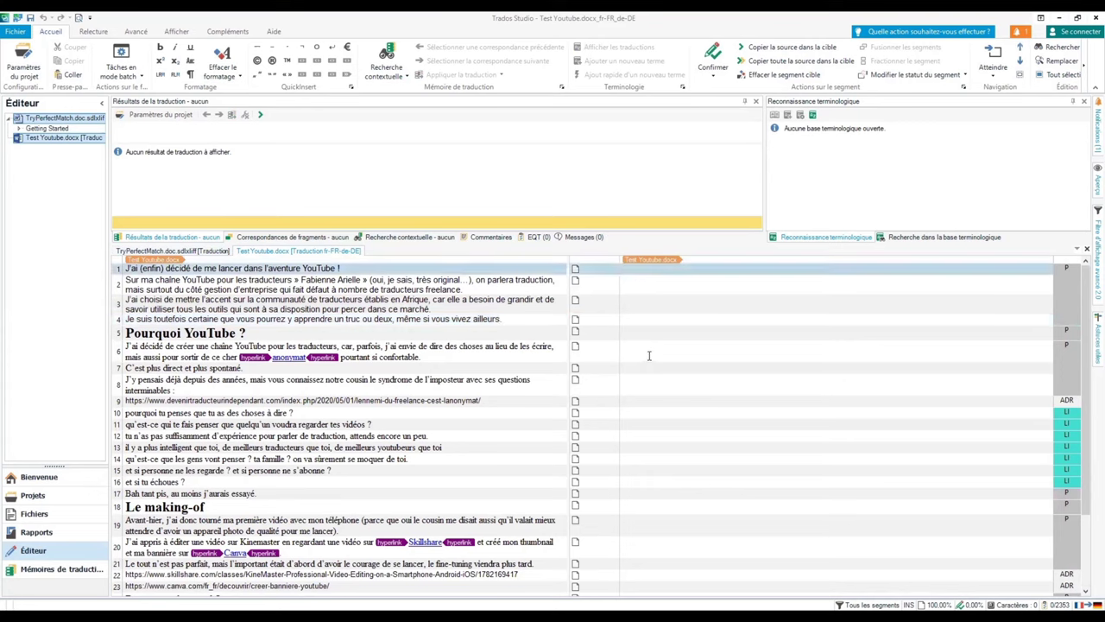
key(ctrl+Insert)
key(ctrl+Return)
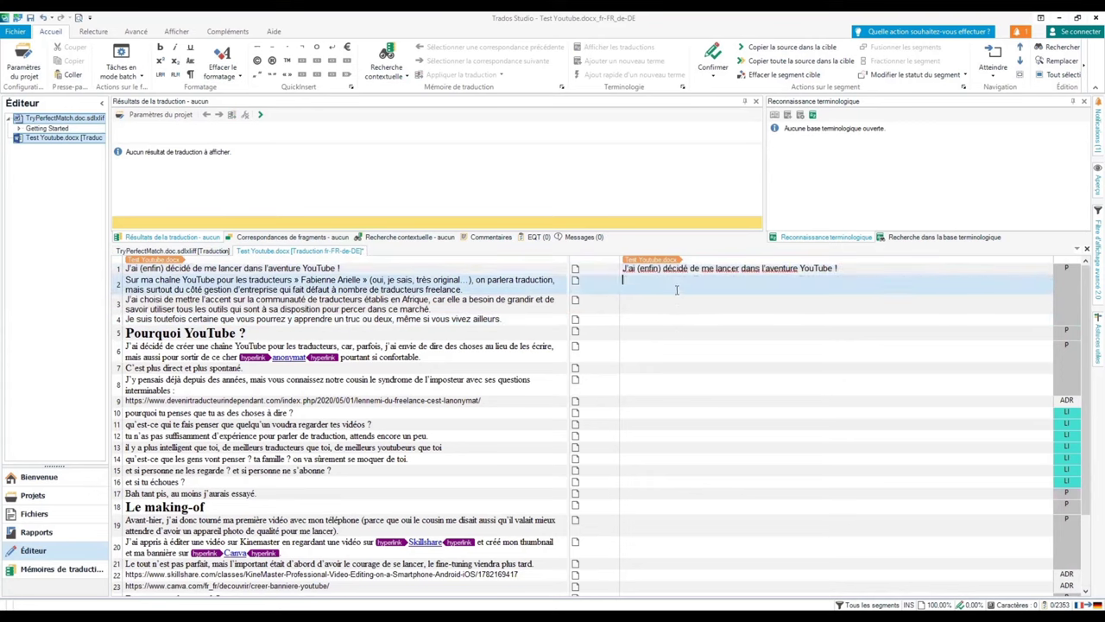
key(ctrl+Insert)
key(ctrl+Insert)
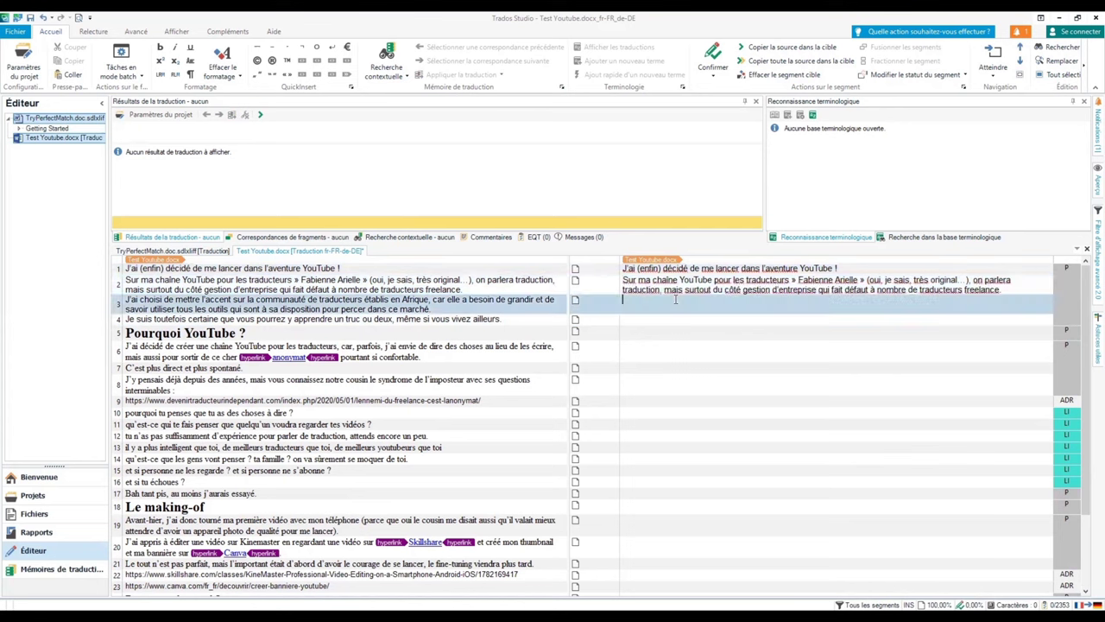
key(ctrl+Return)
key(ctrl+Insert)
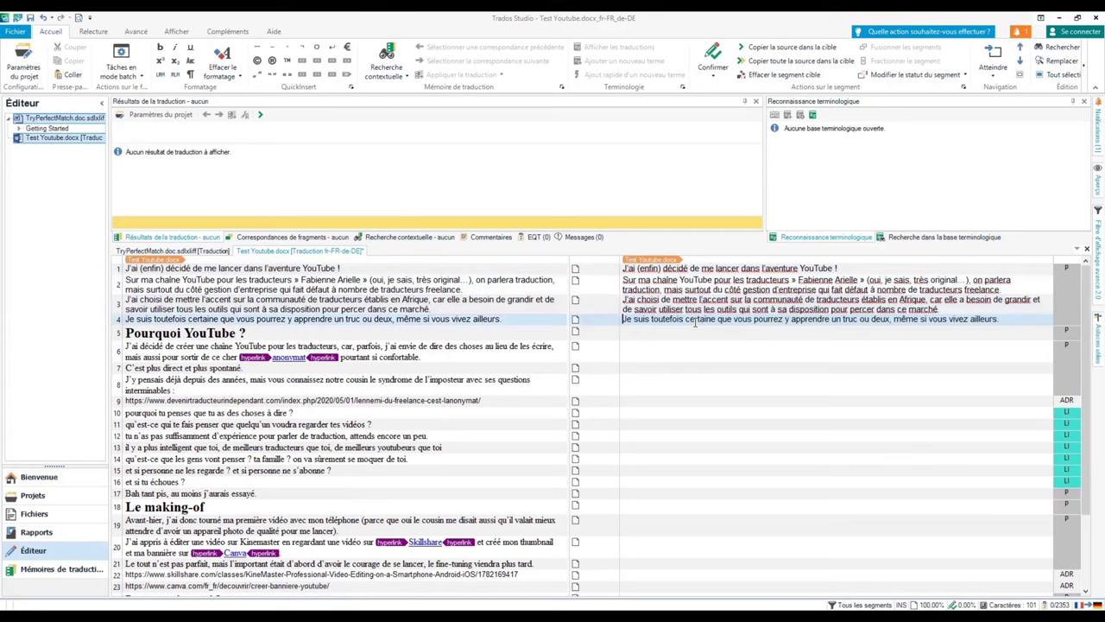
key(ctrl+Return)
key(ctrl+Insert)
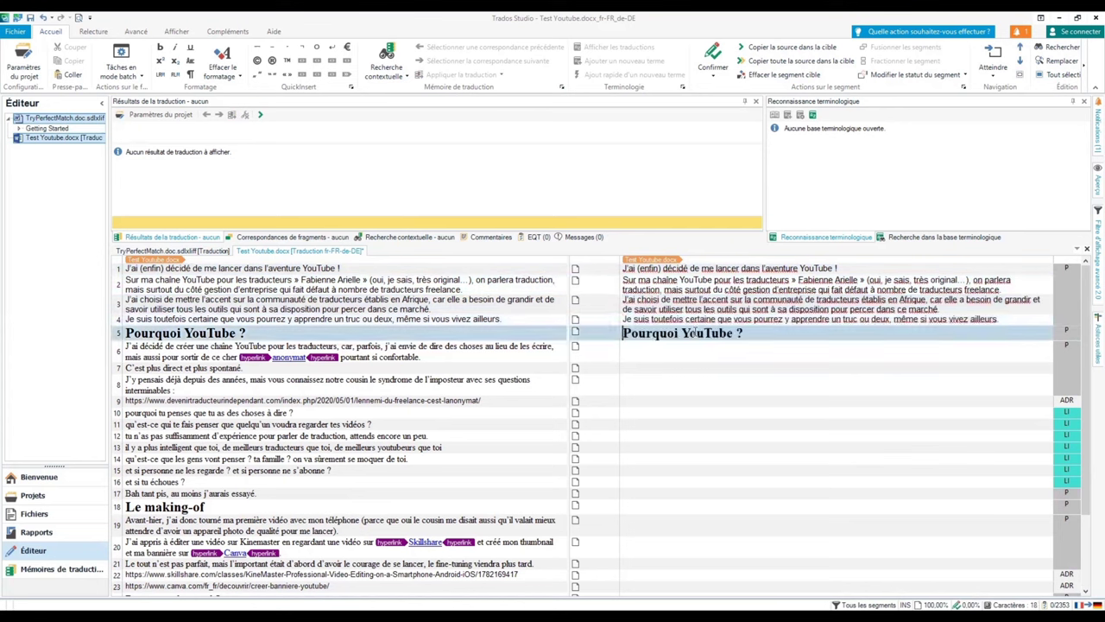
key(ctrl+Return)
key(ctrl+Insert)
key(ctrl+Return)
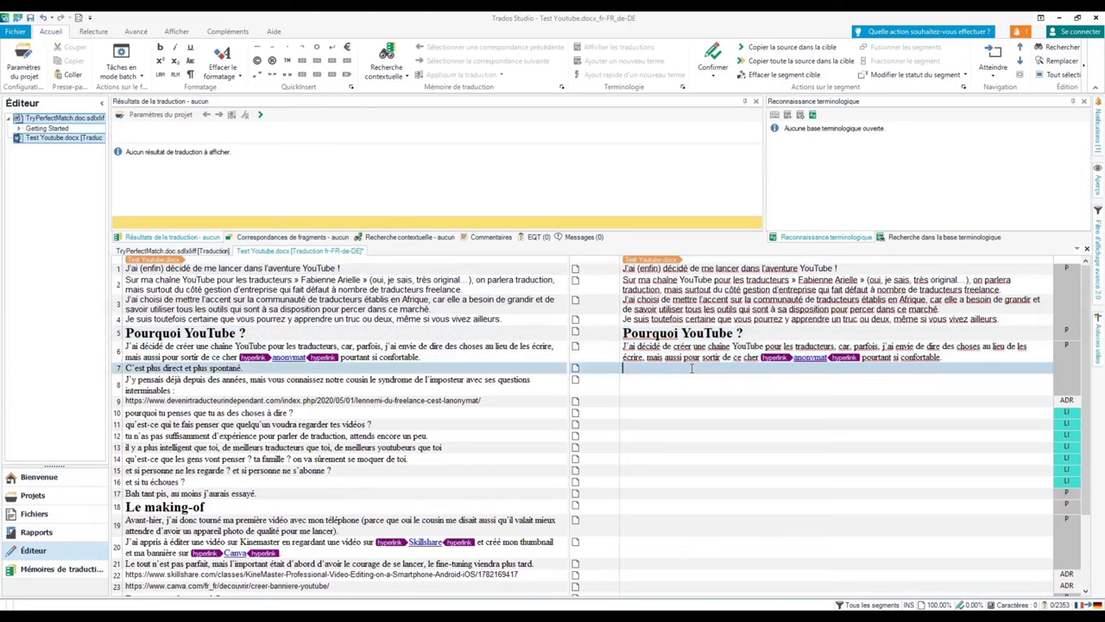
key(alt+Insert)
Confirm every segment of Test Youtube.docx in sequence, from segment 1 to segment 29.
scroll(693, 585, up, 2)
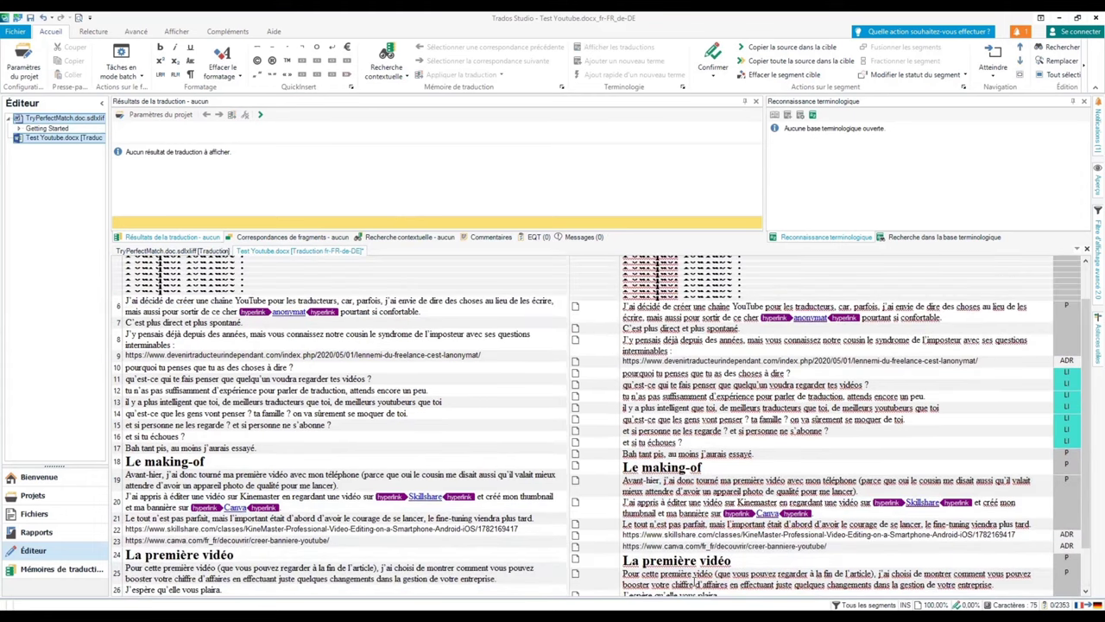
scroll(696, 585, up, 2)
click(663, 268)
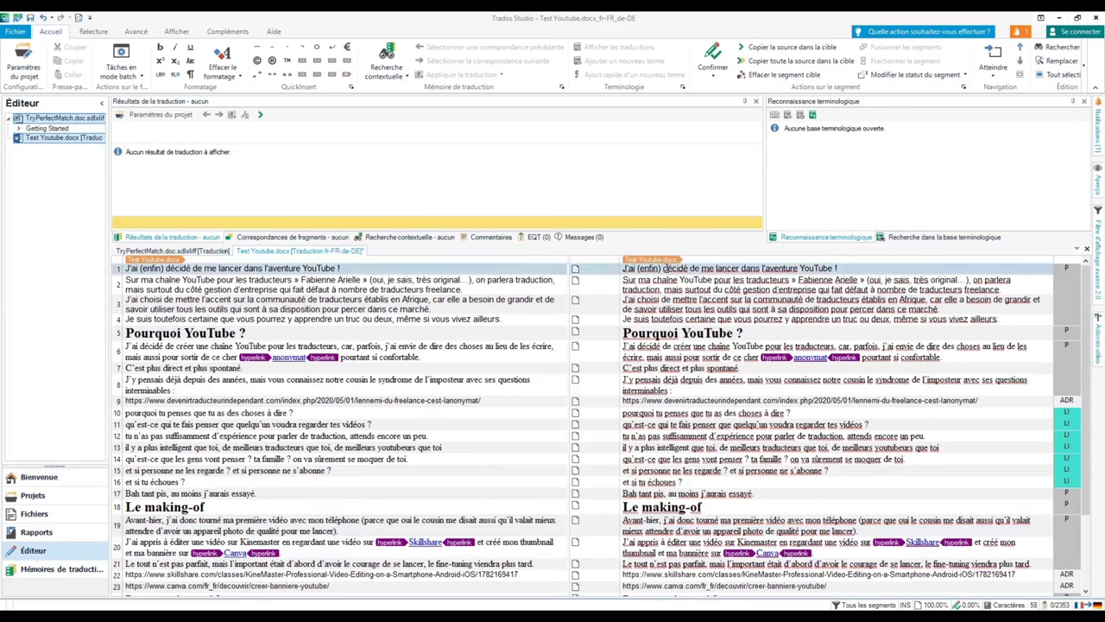
key(ctrl+Return)
key(ctrl+Return)
key(ctrl+Return)
key(ctrl+Return)
key(ctrl+Return)
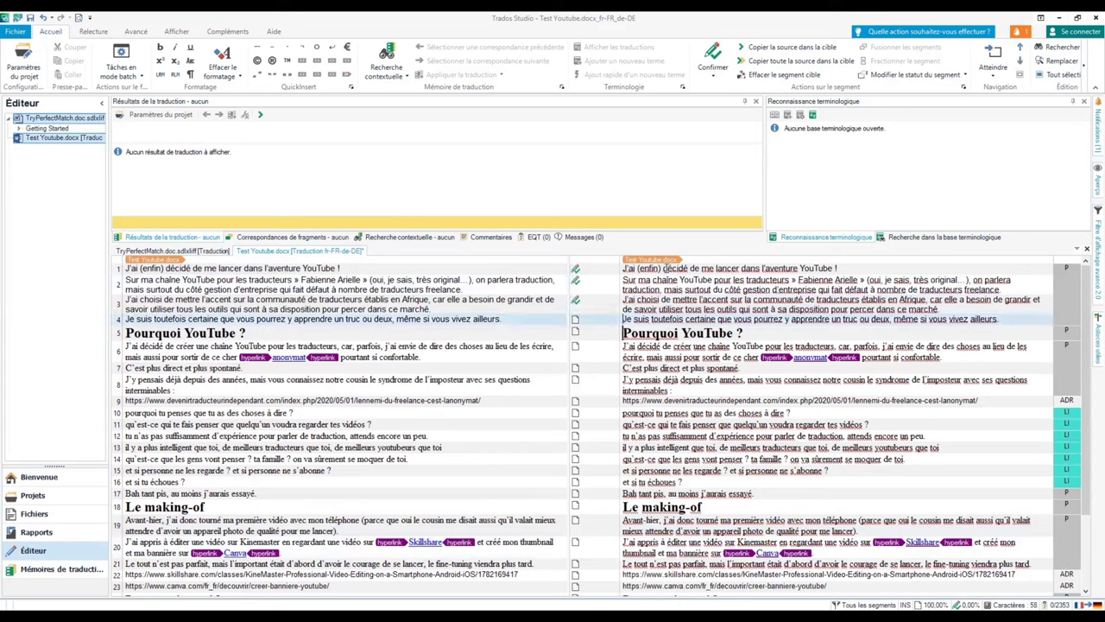
key(ctrl+Return)
key(ctrl+Return)
key(ctrl+Return)
key(ctrl+Return)
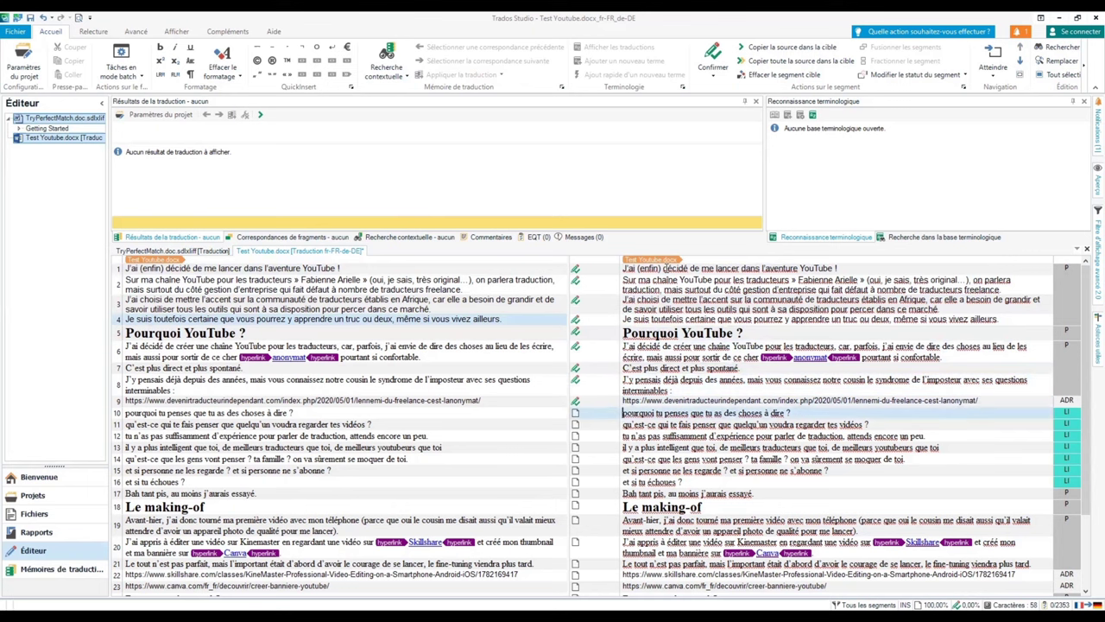
key(ctrl+Return)
key(ctrl+Return)
key(ctrl+Return)
key(ctrl+Return)
key(ctrl+Return)
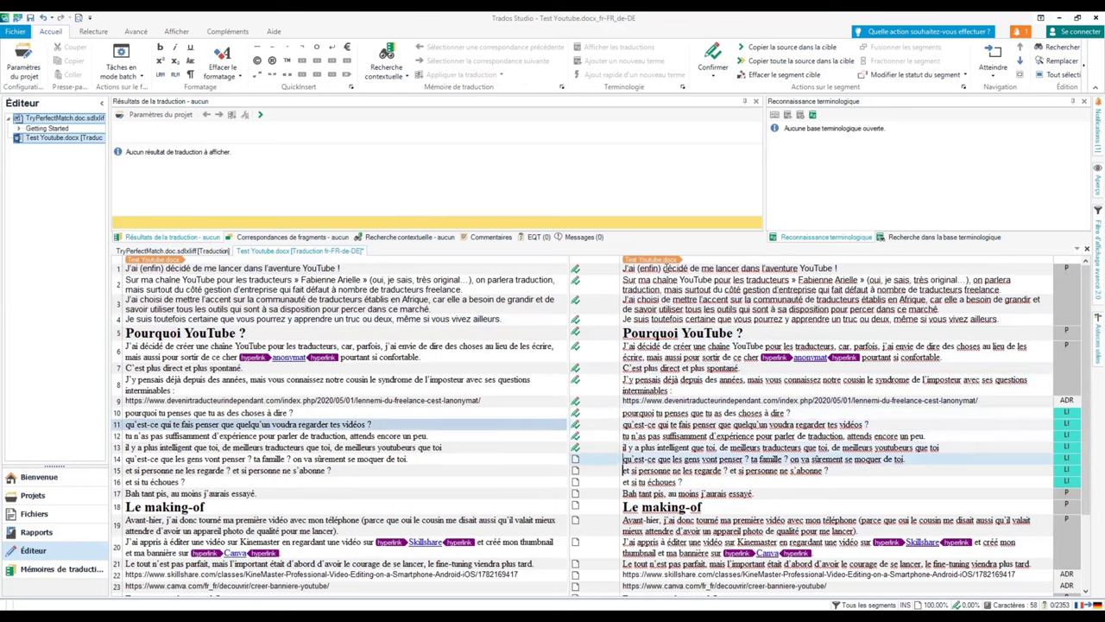
key(ctrl+Return)
key(ctrl+Return)
key(ctrl+Return)
key(ctrl+Return)
key(ctrl+Return)
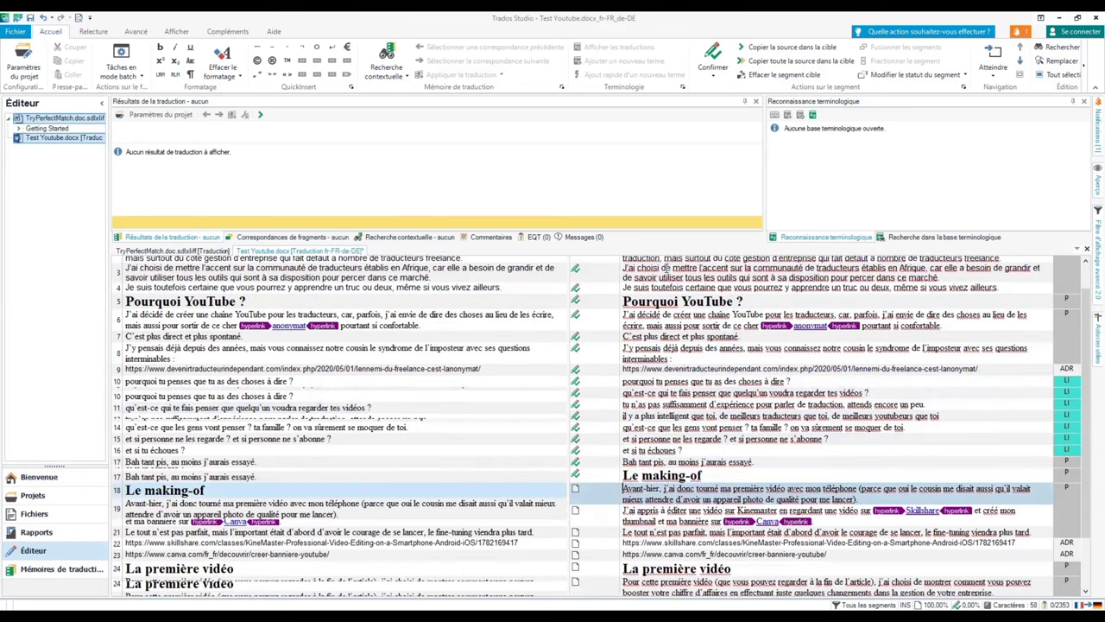
key(ctrl+Return)
key(ctrl+Return)
key(ctrl+Return)
key(ctrl+Return)
key(ctrl+Return)
key(ctrl+Return)
key(ctrl+Return)
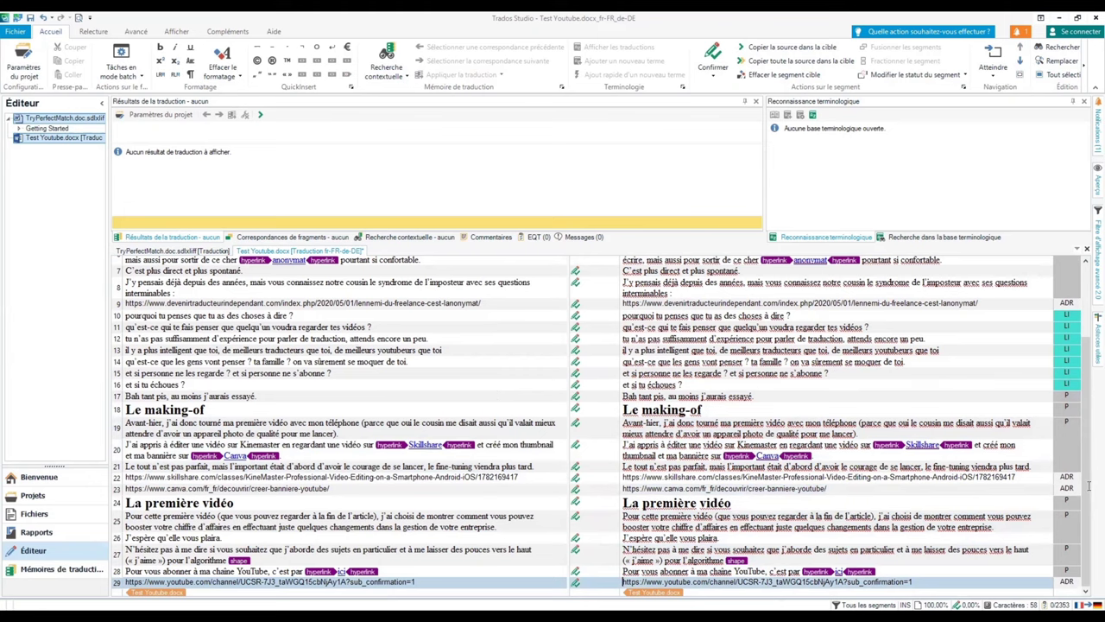
Check the confirmation marks and the translation progress across the segments of Test Youtube.docx.
key(ctrl+Home)
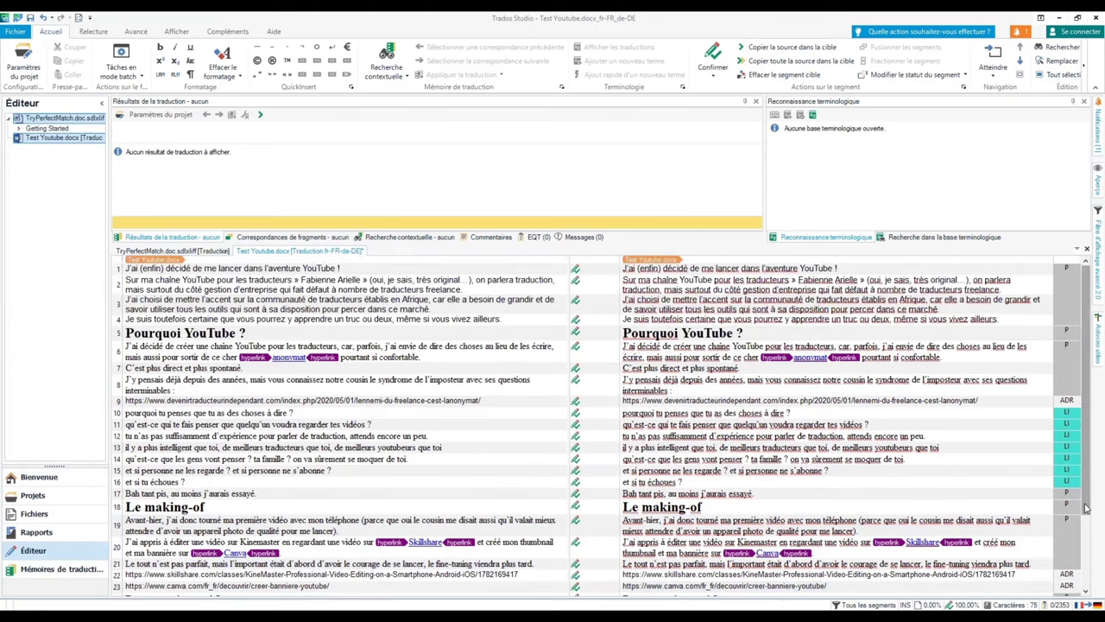
scroll(1084, 553, down, 1)
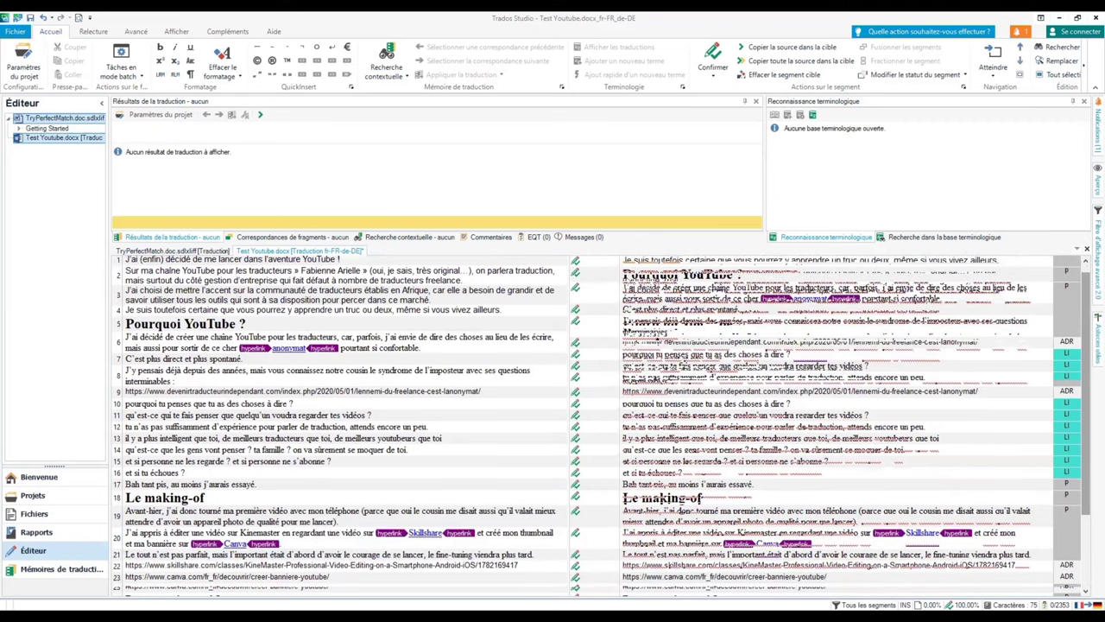
scroll(997, 594, down, 3)
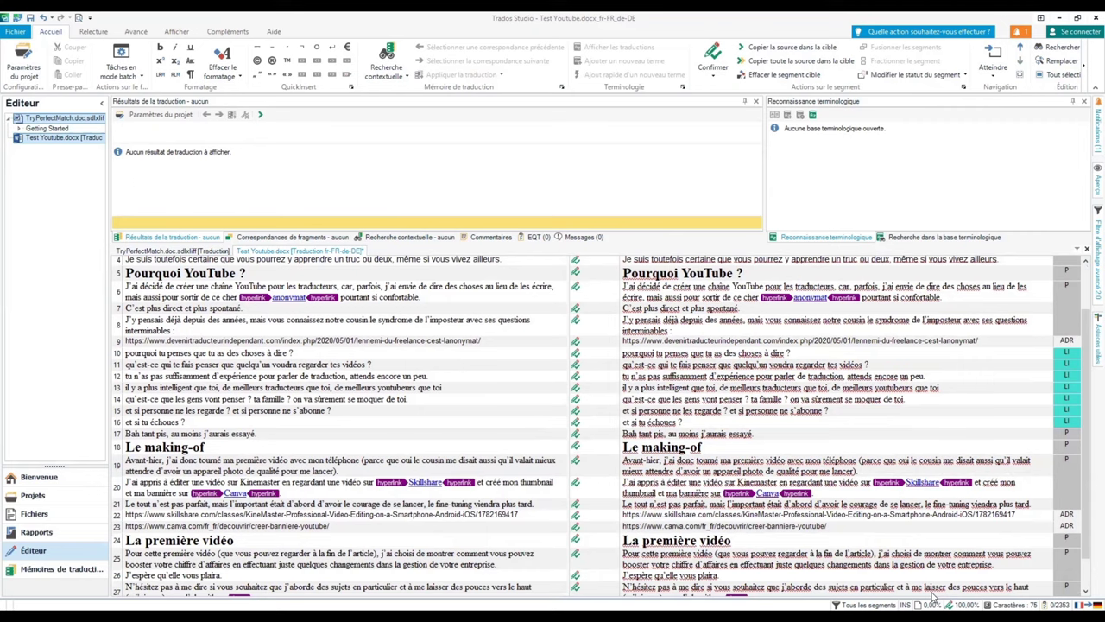
scroll(1010, 480, up, 1)
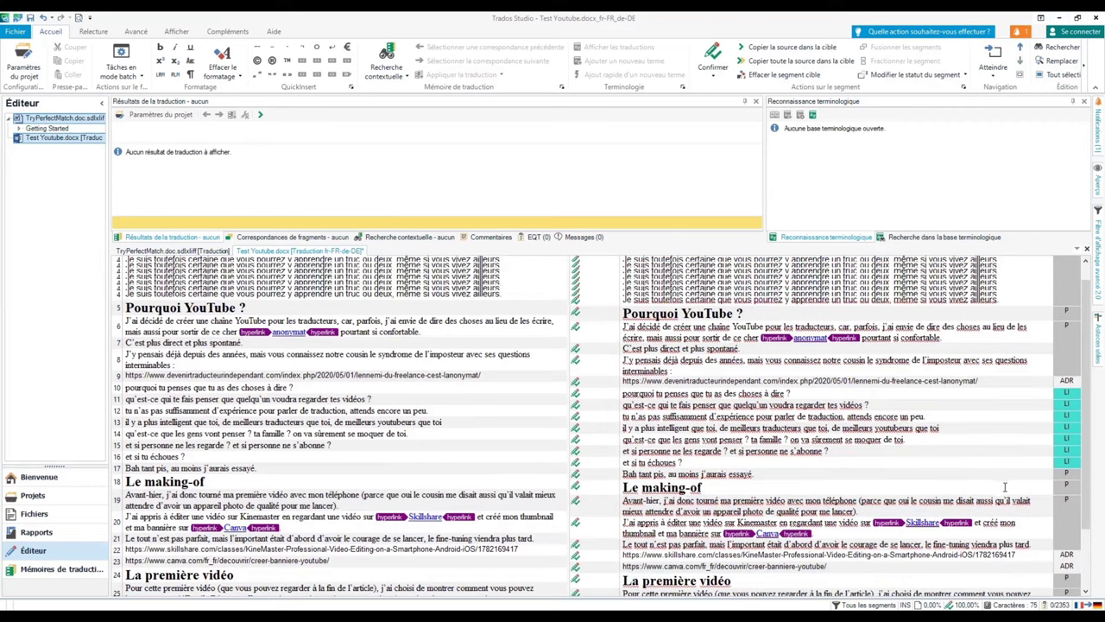
scroll(1005, 486, up, 1)
click(1087, 250)
click(559, 357)
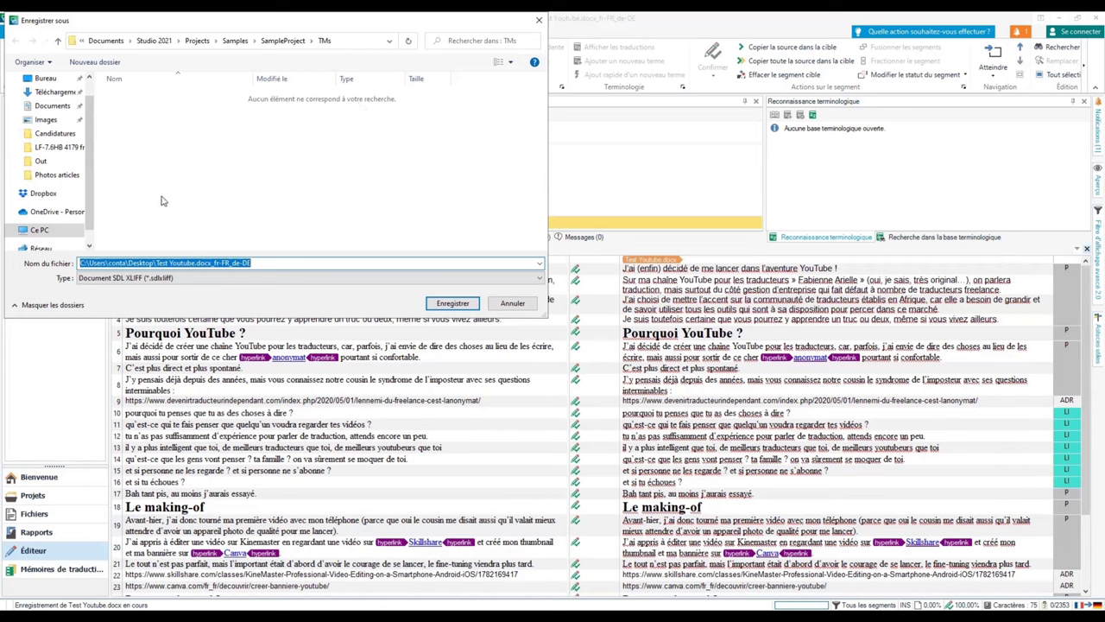
click(499, 307)
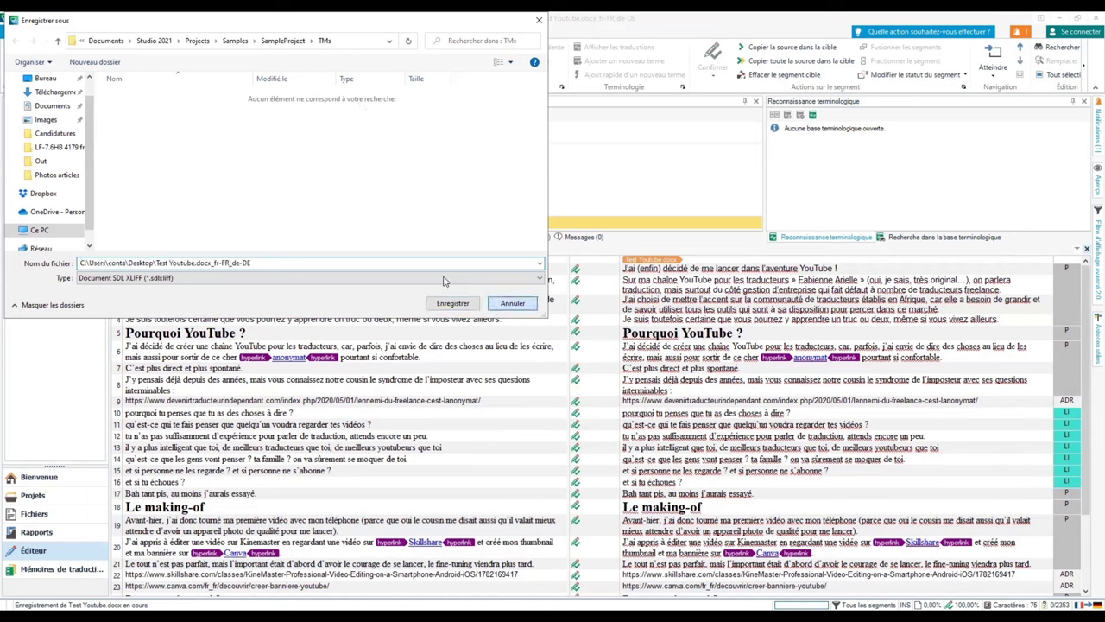
Close Test Youtube.docx and save it to the Desktop as the SDL XLIFF document Test Youtube.docx_fr-FR_de-DE.
click(1086, 248)
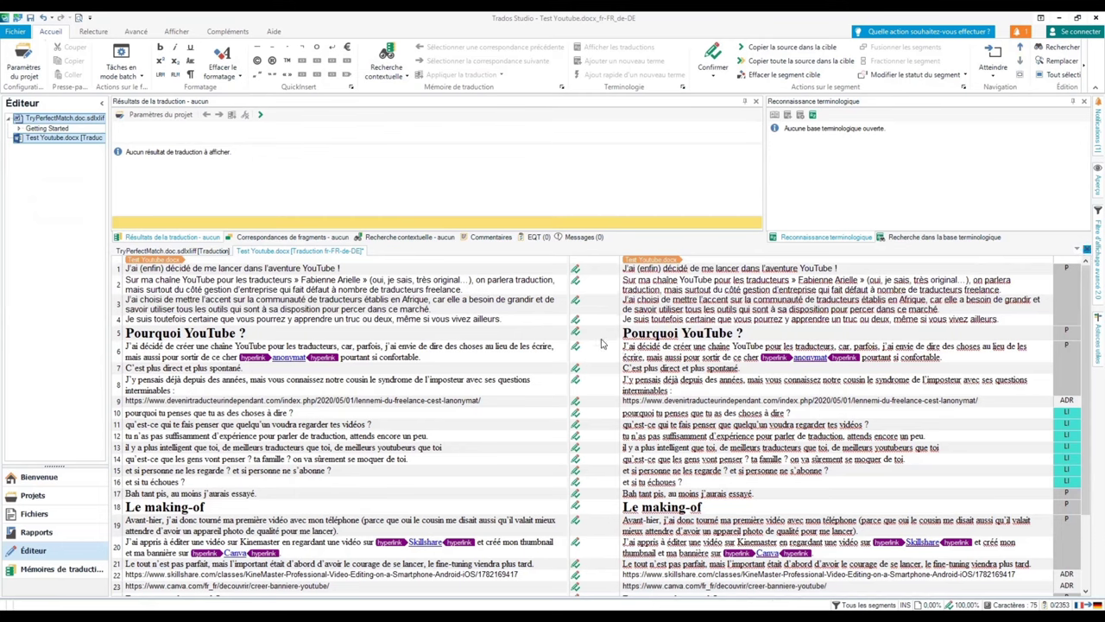
click(538, 359)
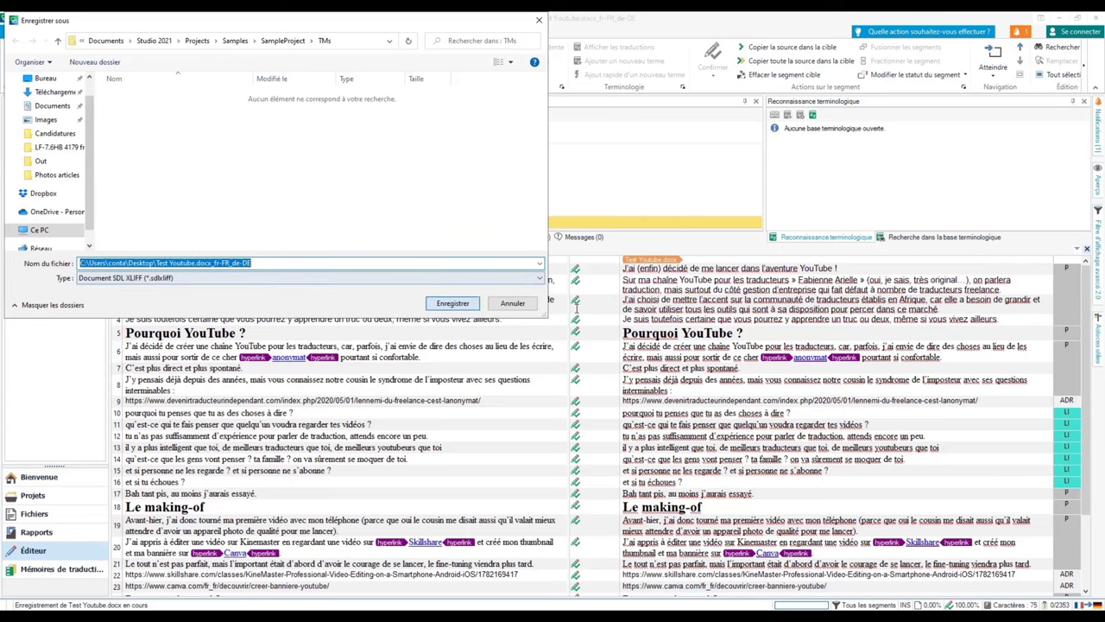
key(Return)
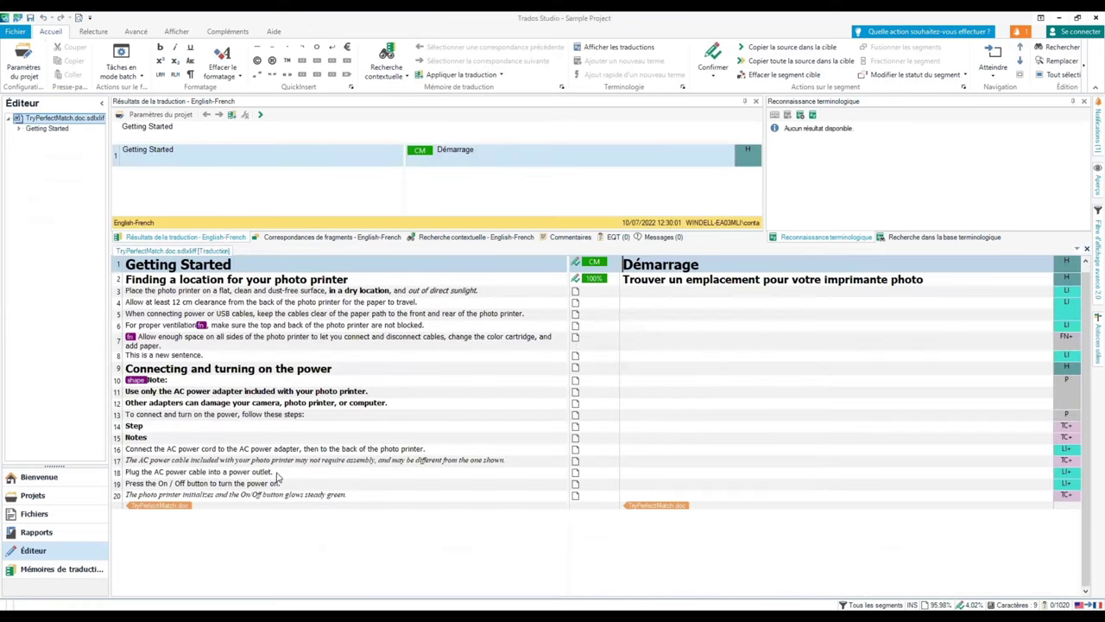
Open the Test Youtube.docx_fr-FR_de-DE project from the project list to display its files.
click(75, 513)
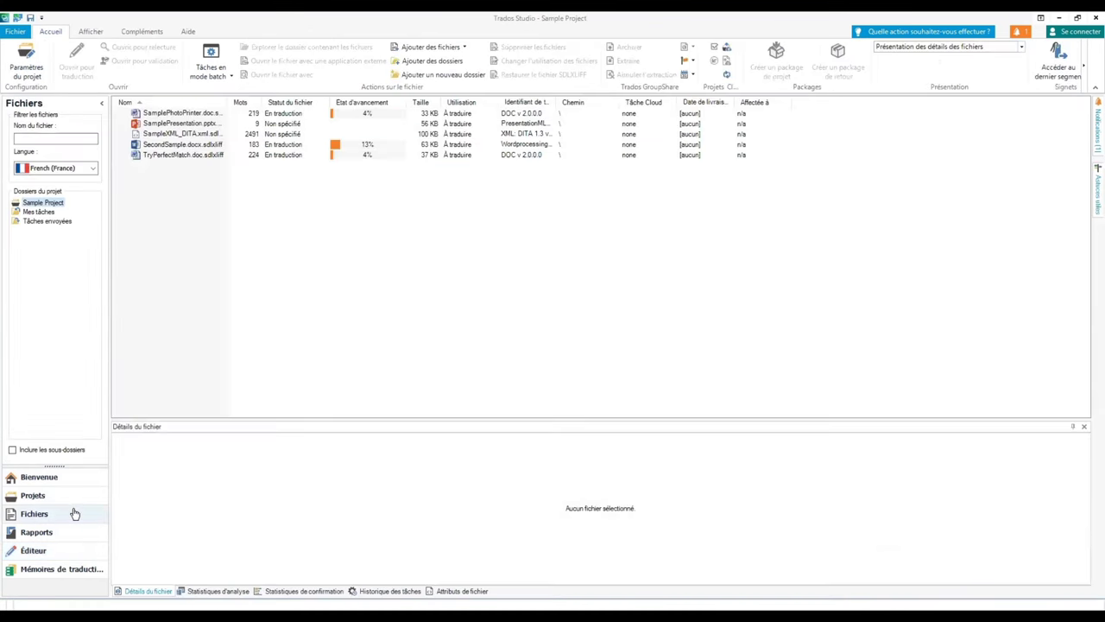
click(71, 498)
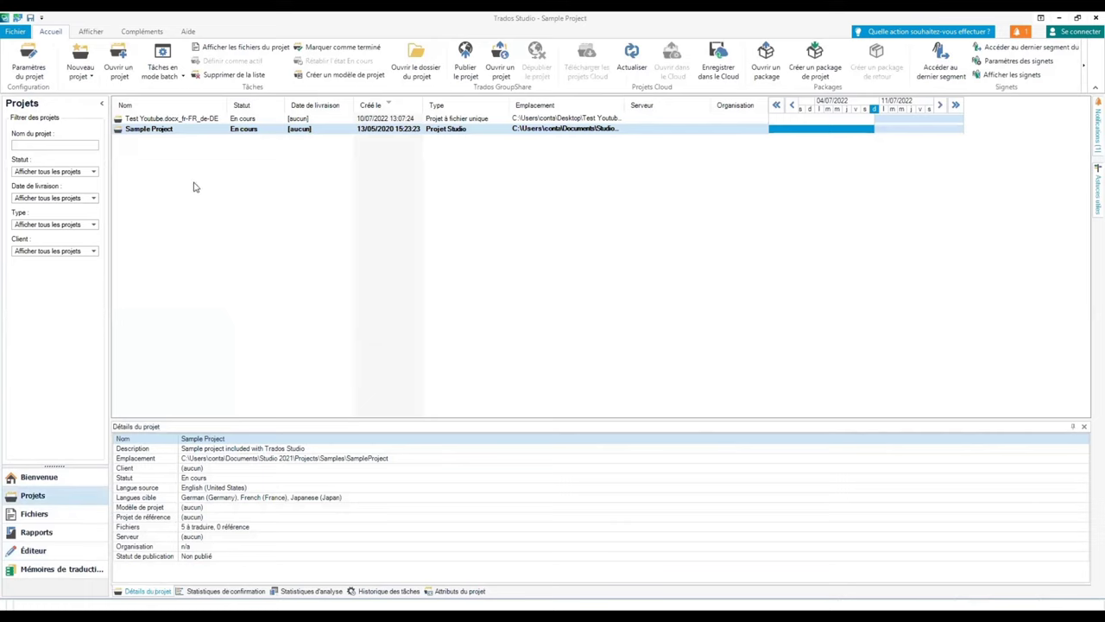
double_click(188, 119)
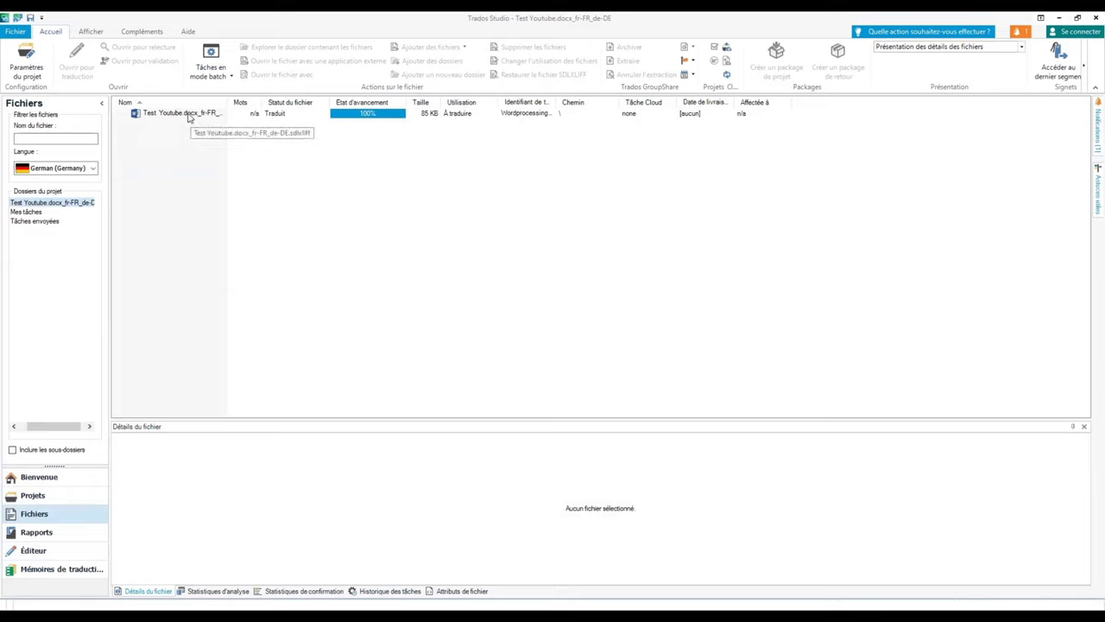
Export the Test Youtube file for bilingual review as a batch task with the side-by-side layout, and close the task window.
click(188, 114)
right_click(187, 113)
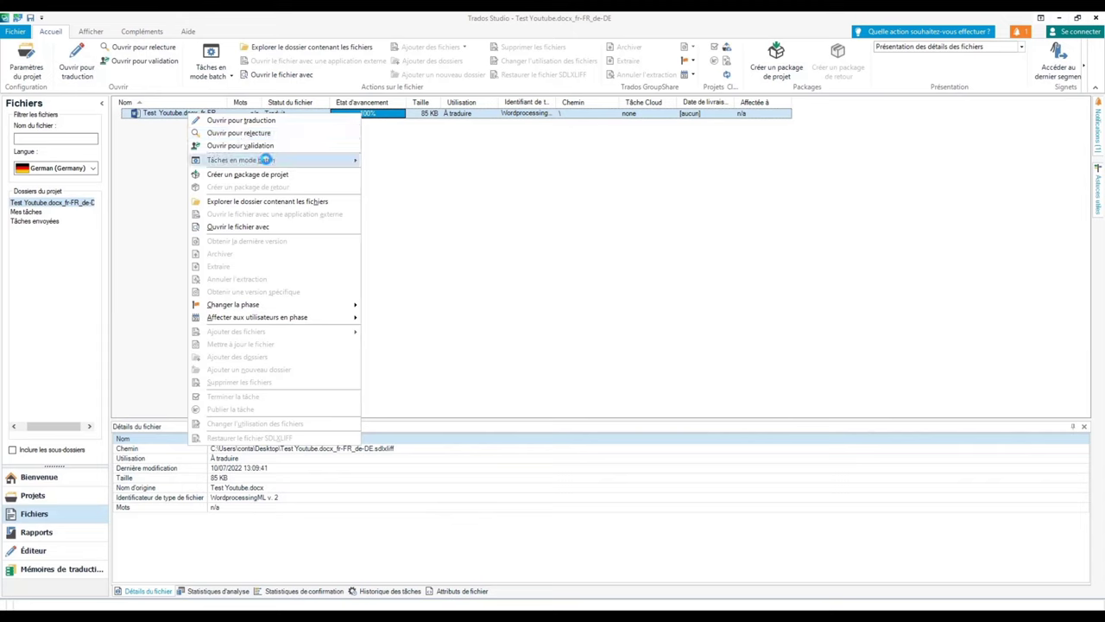
mouse_move(268, 160)
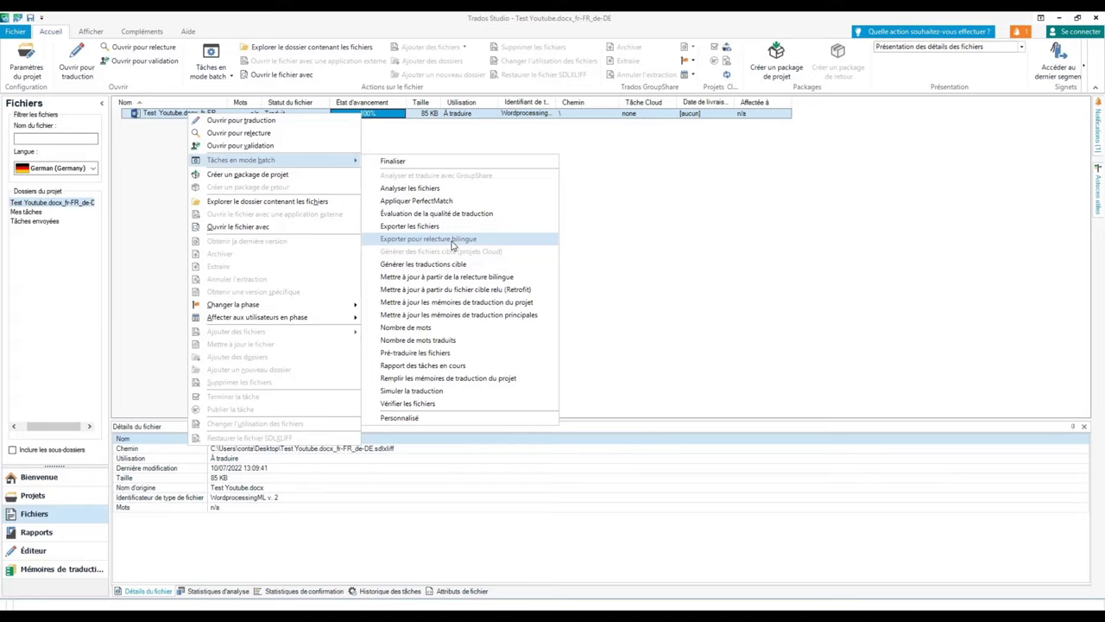
click(451, 240)
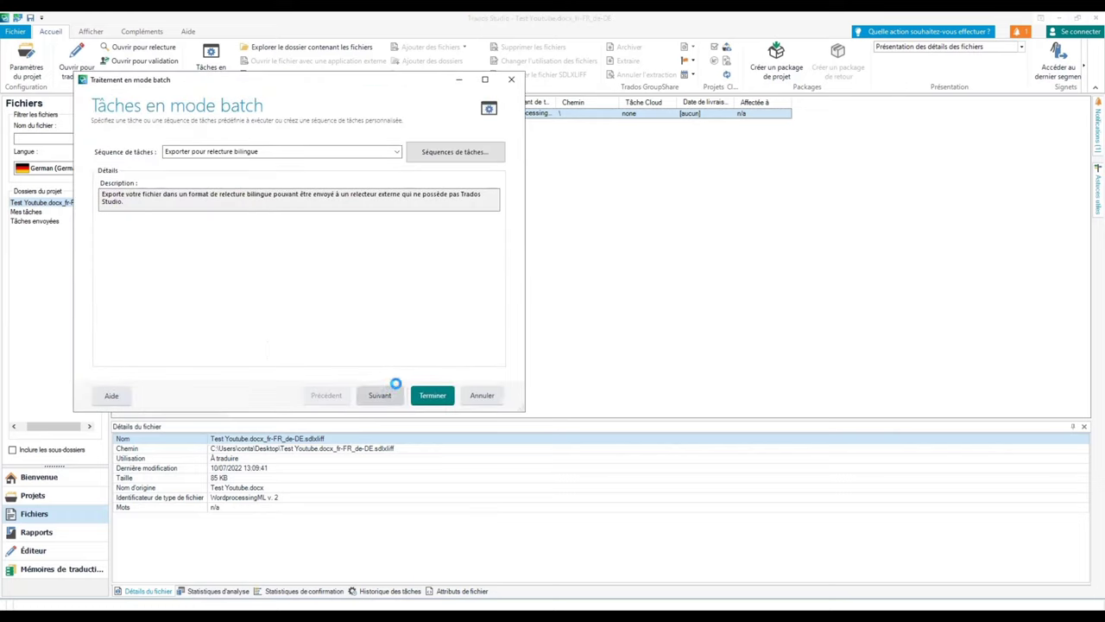
click(395, 387)
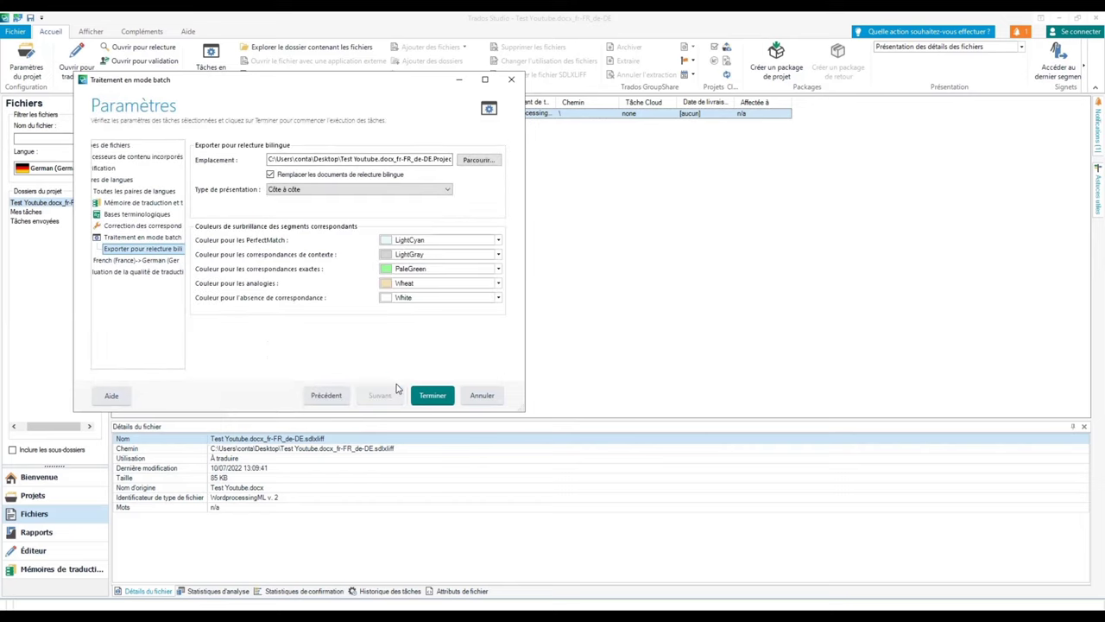
click(431, 399)
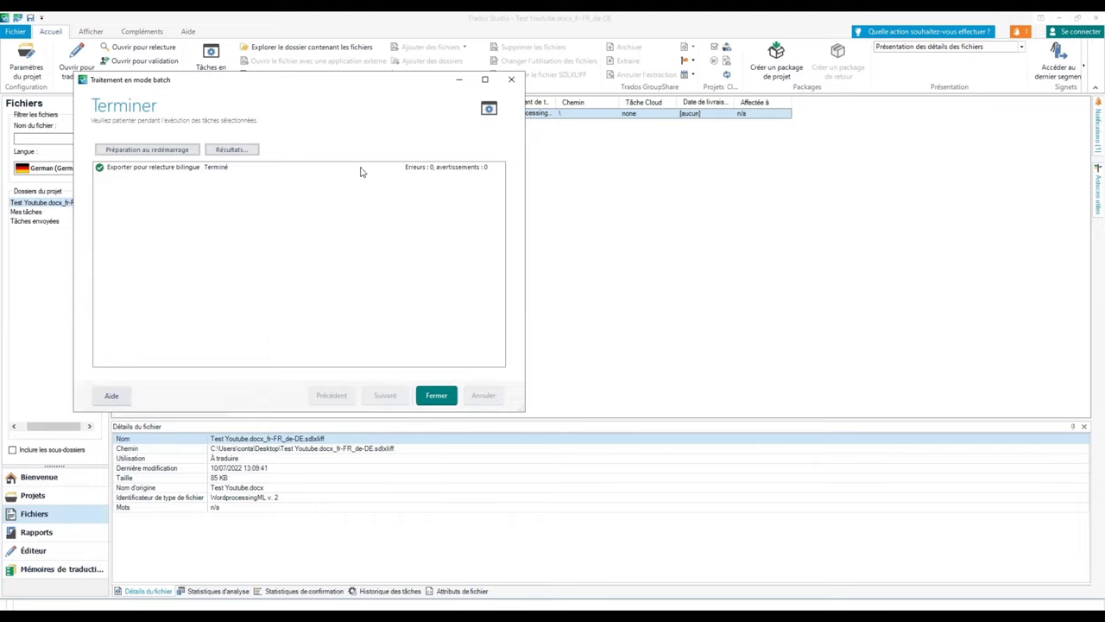
click(444, 396)
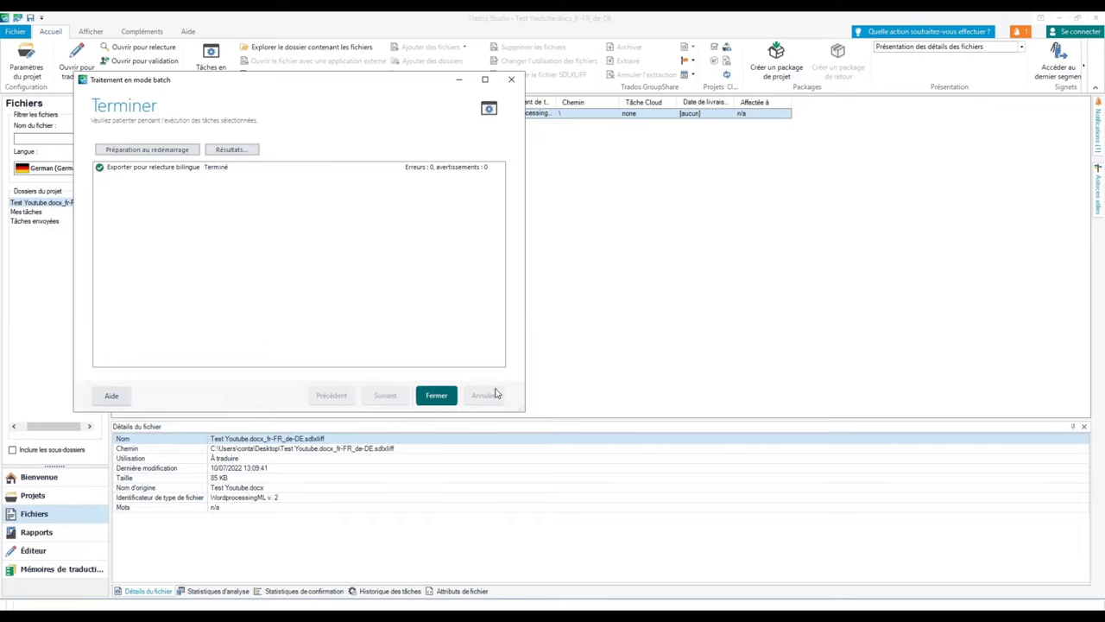
click(585, 359)
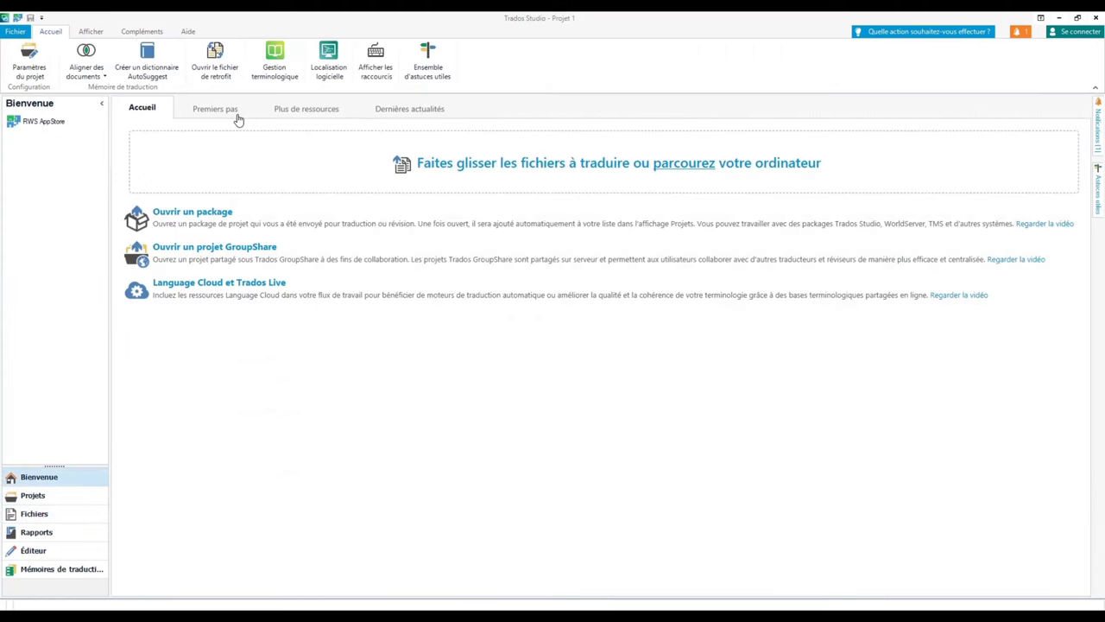
Look through the welcome view's getting-started, more resources and latest news pages, return to its home page and open the collection of useful tips.
click(238, 116)
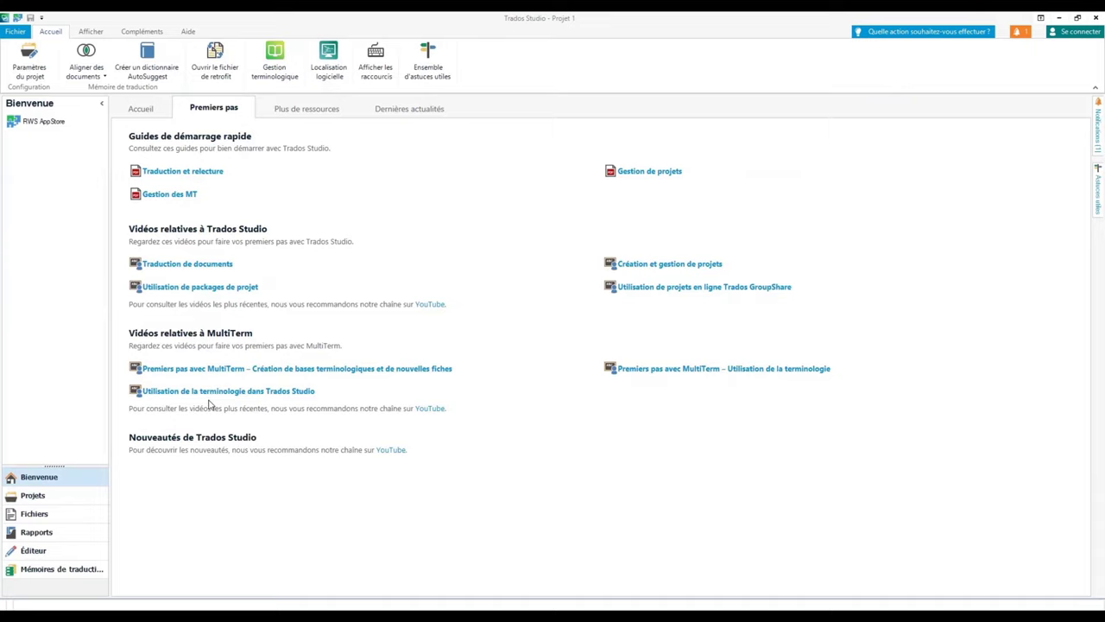
click(304, 105)
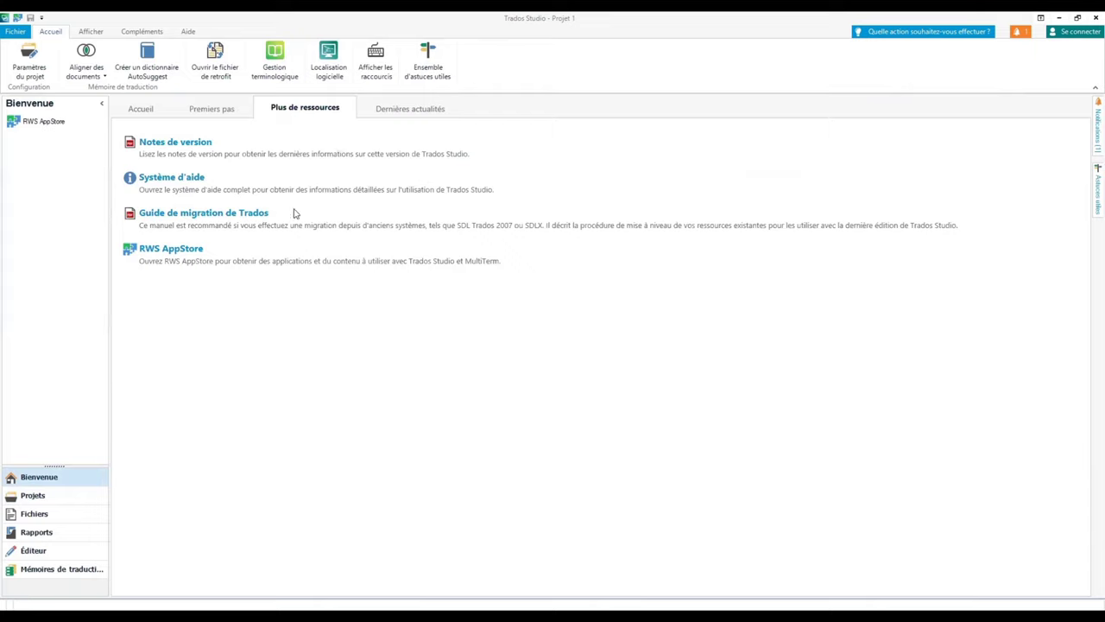
click(380, 107)
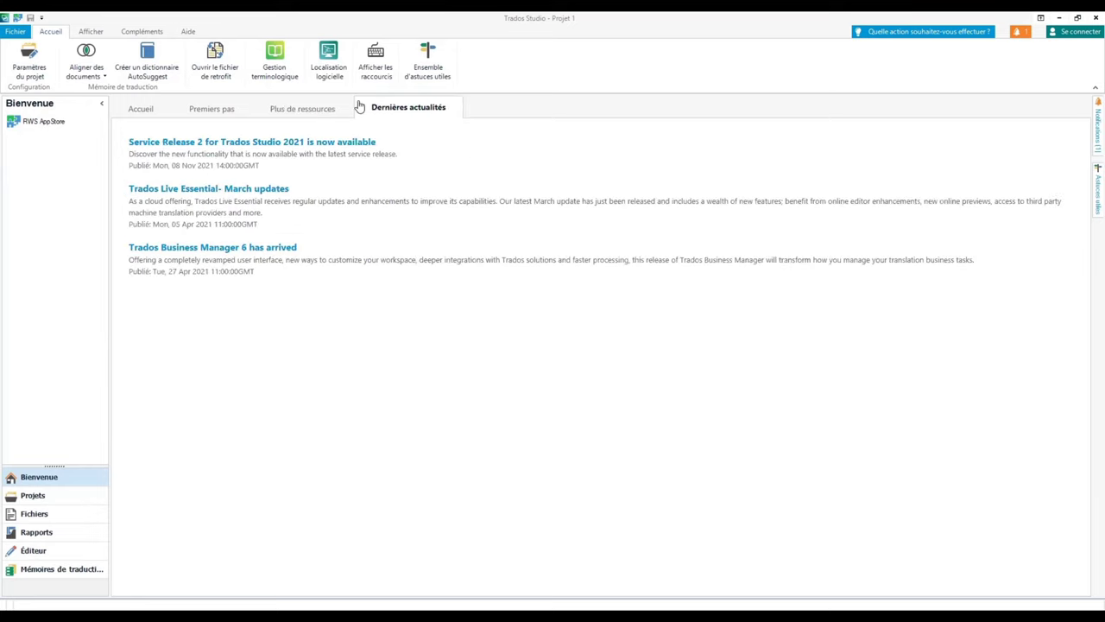
click(159, 111)
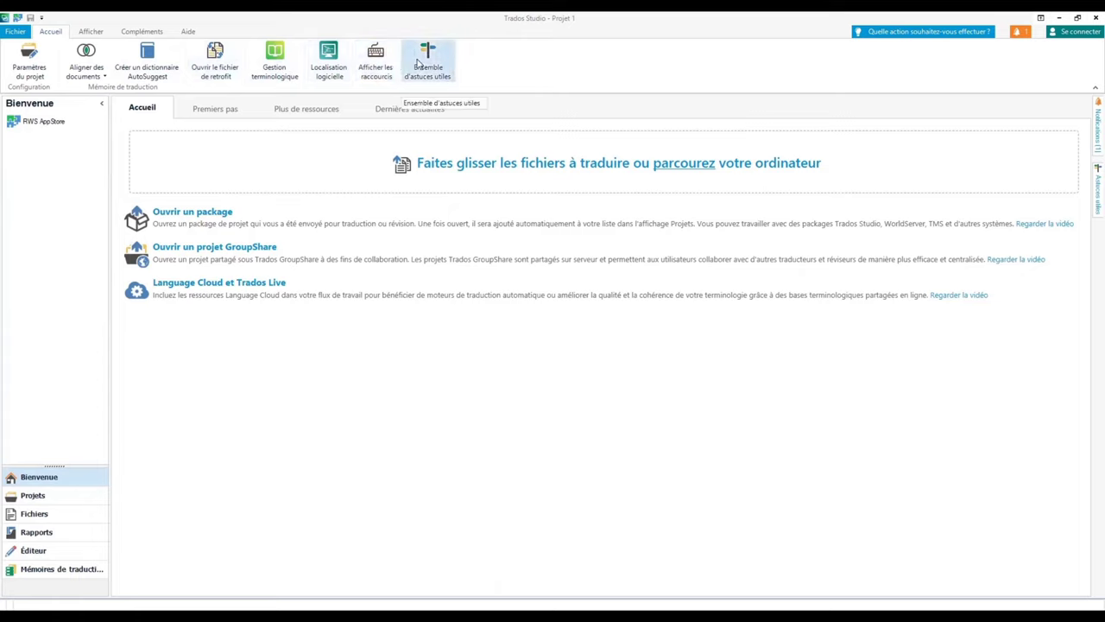
click(418, 62)
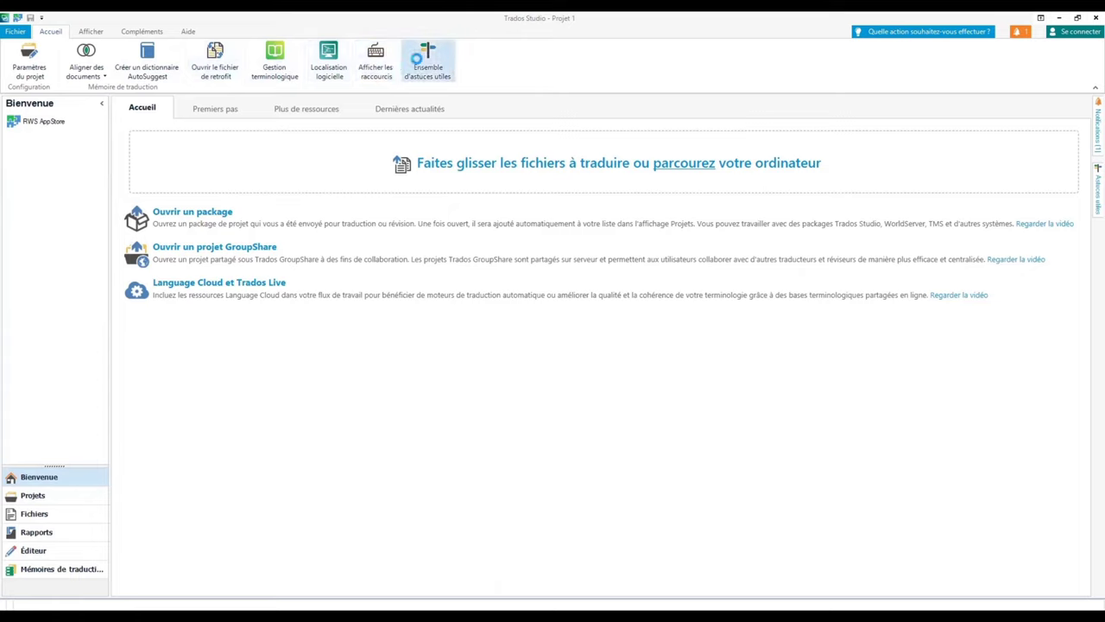